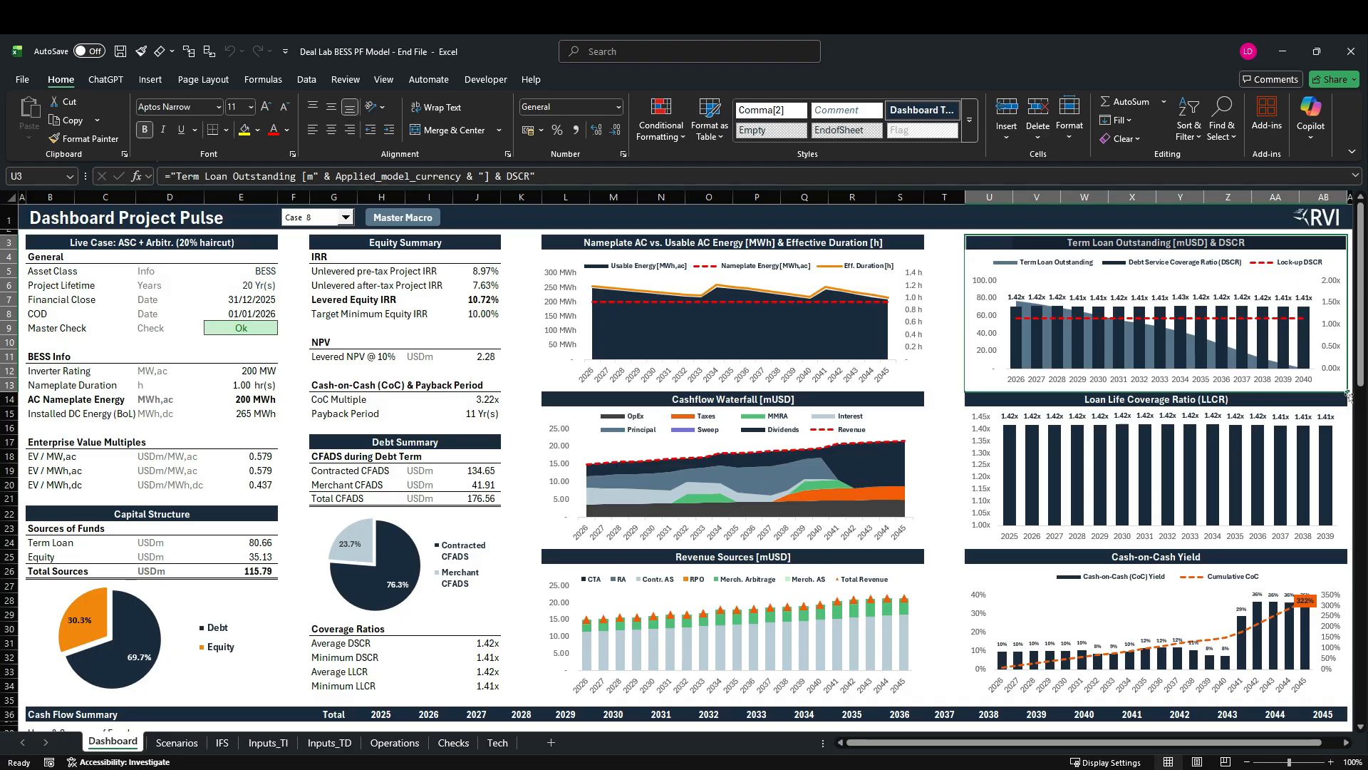
Switch the dashboard's live case to Case 1 and run the Master Macro.
{"action": "left_click", "coordinate": [345, 217]}
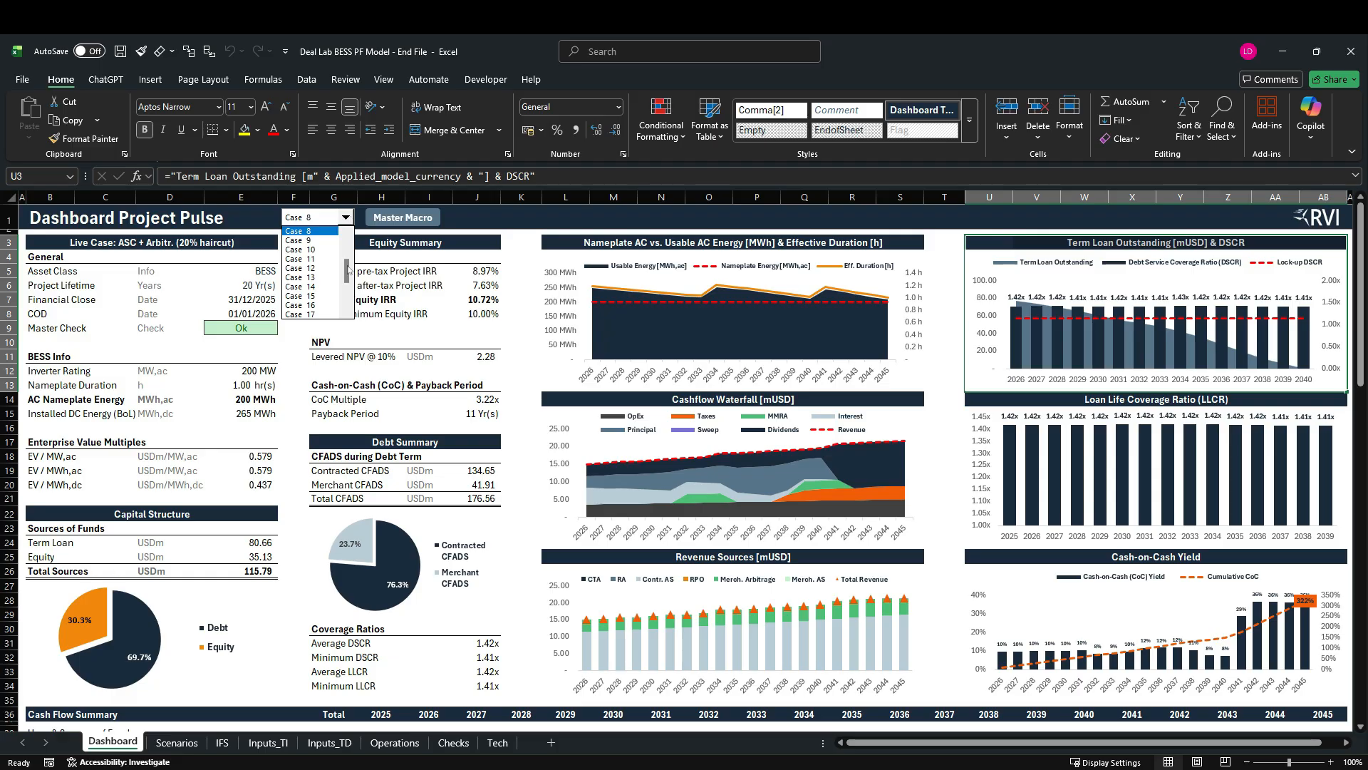
{"action": "scroll", "coordinate": [348, 268], "scroll_direction": "up", "scroll_amount": 3}
{"action": "left_click", "coordinate": [299, 231]}
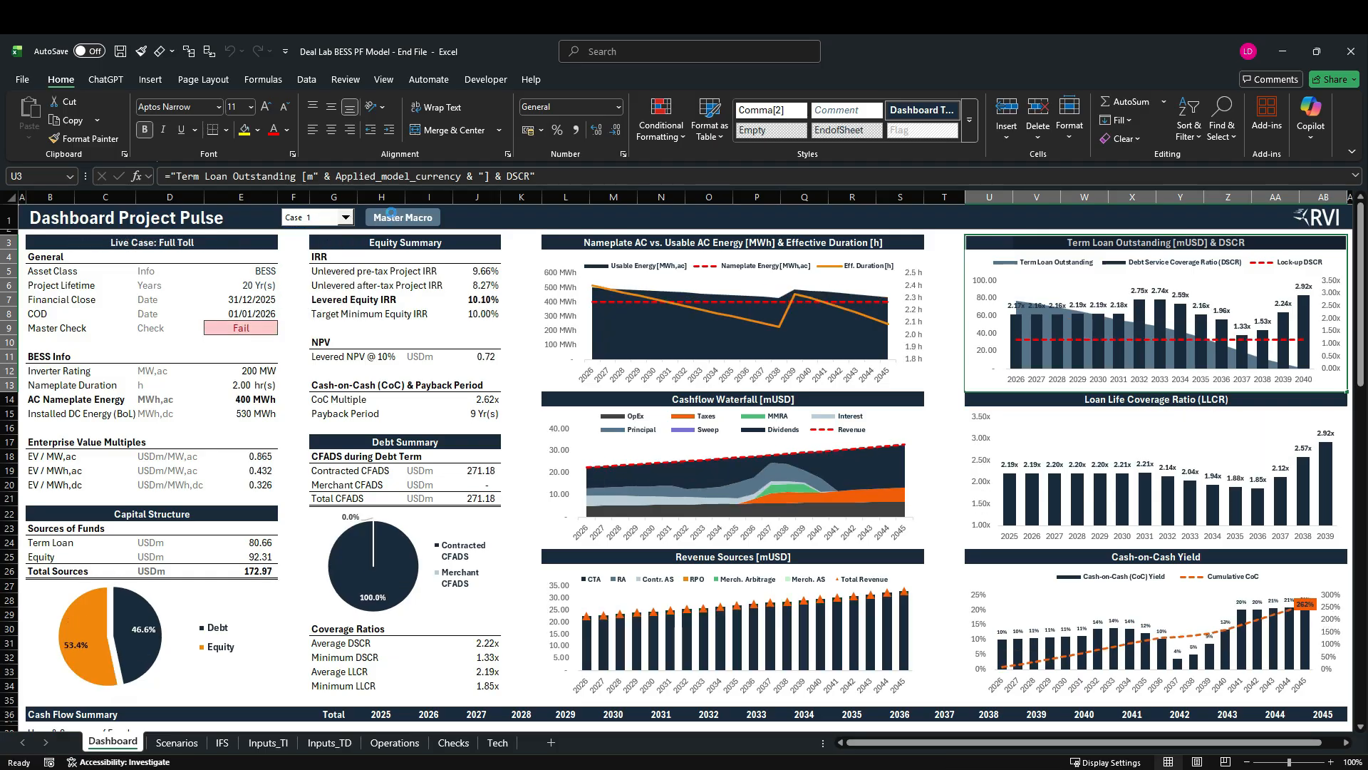
{"action": "left_click", "coordinate": [399, 218]}
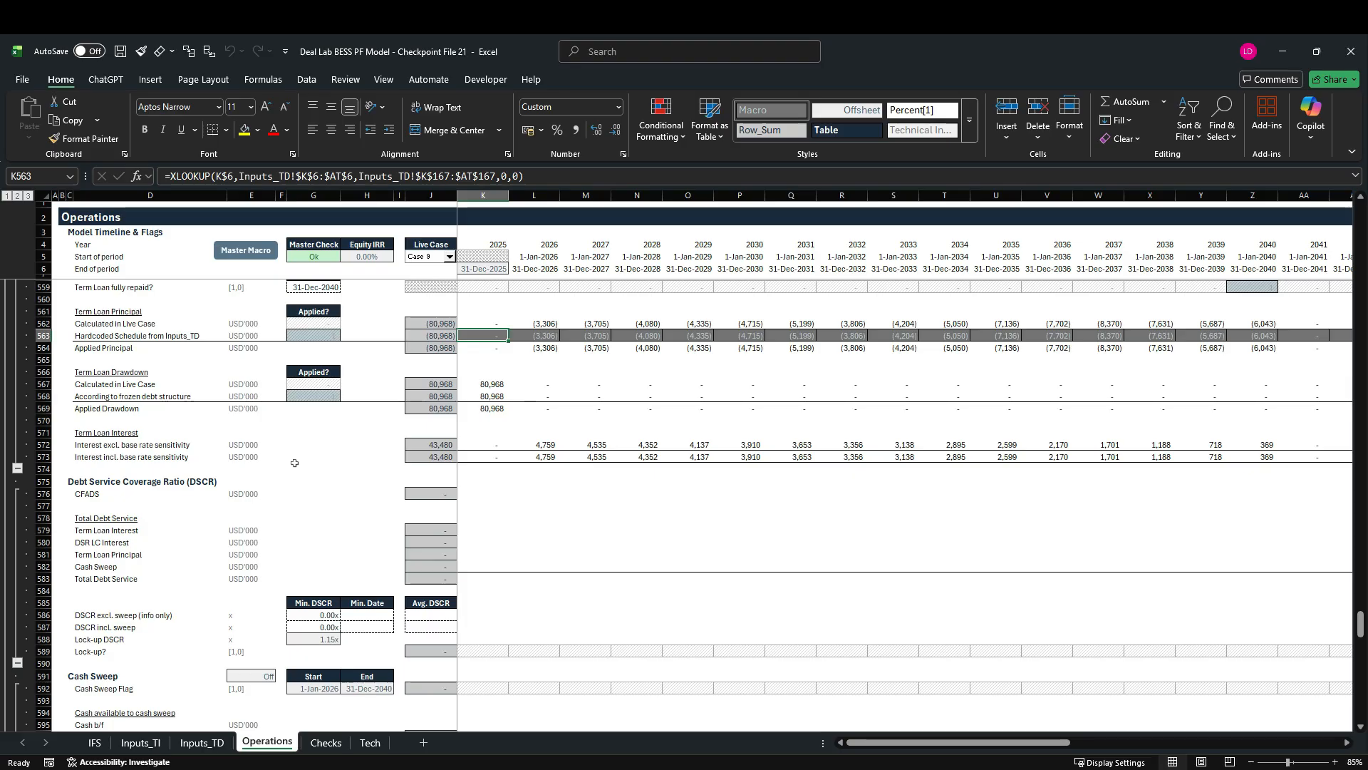
Link the 2025 CFADS cell K576 in the Debt Service Coverage Ratio section to the Senior Debt CFADS with =K487.
{"action": "scroll", "coordinate": [294, 462], "scroll_direction": "down", "scroll_amount": 1}
{"action": "left_click_drag", "start_coordinate": [43, 445], "coordinate": [43, 614]}
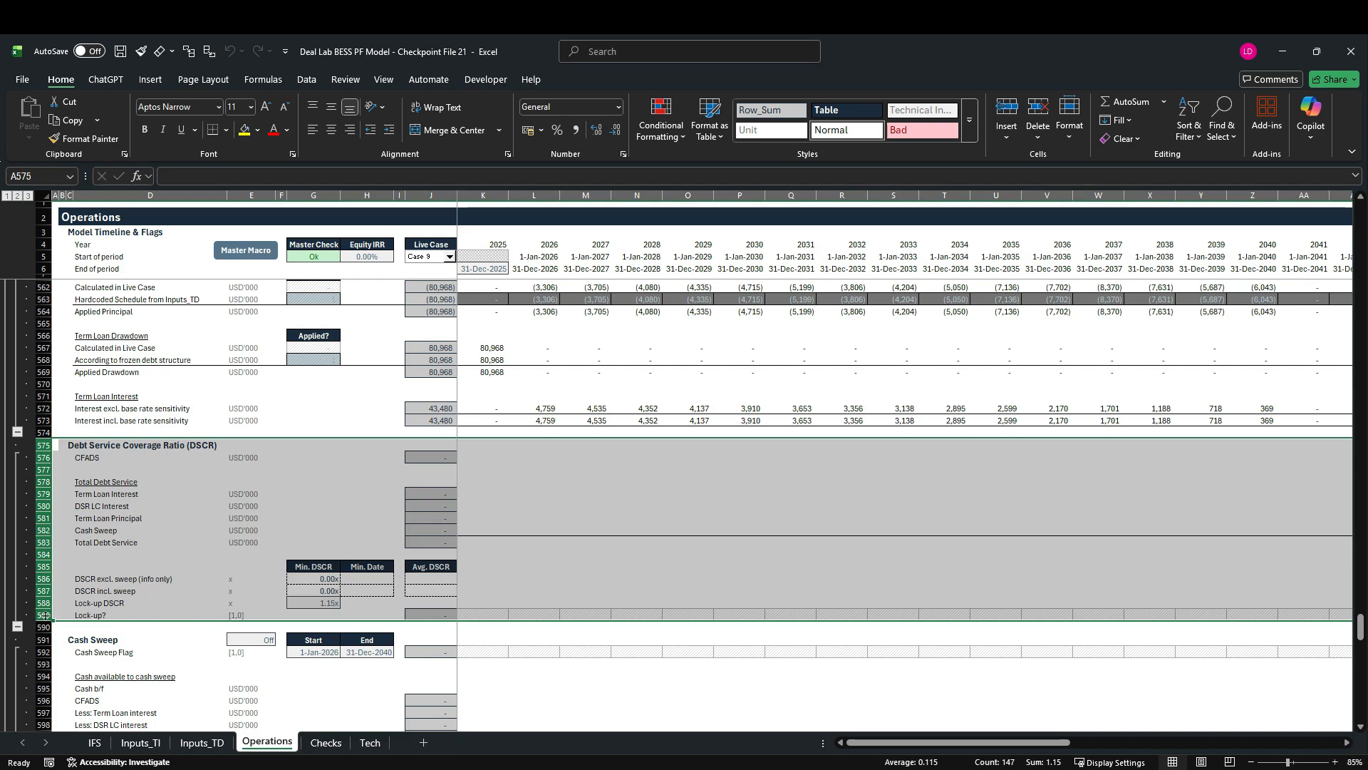
{"action": "left_click", "coordinate": [43, 456]}
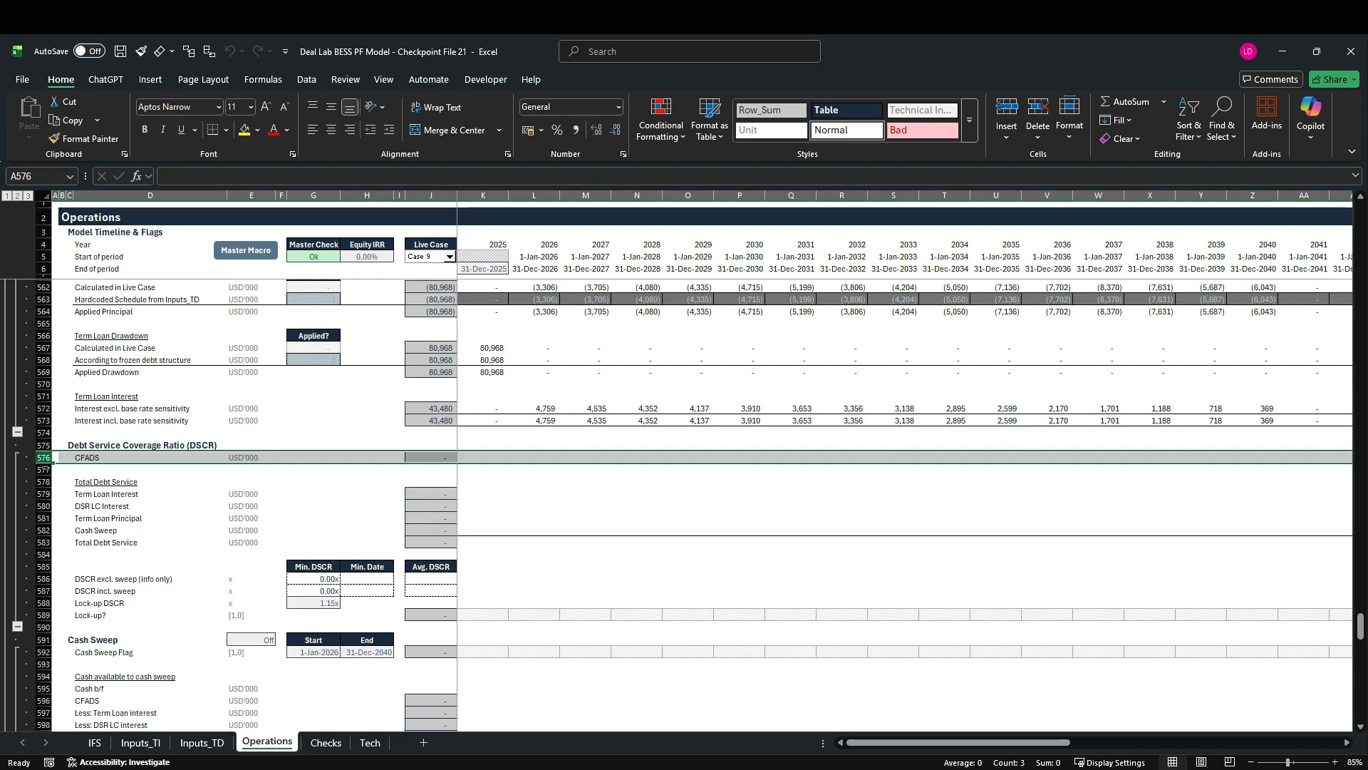
{"action": "left_click", "coordinate": [475, 459]}
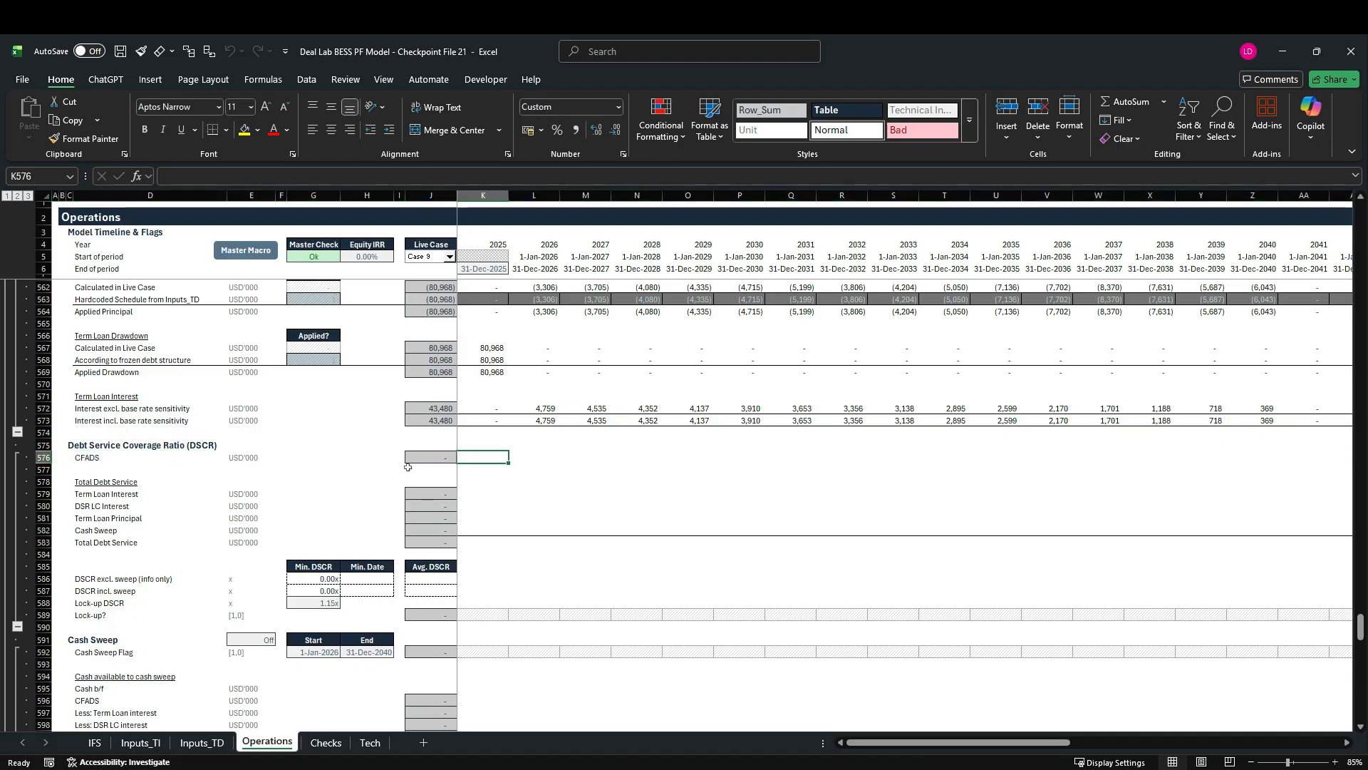
{"action": "type", "text": "="}
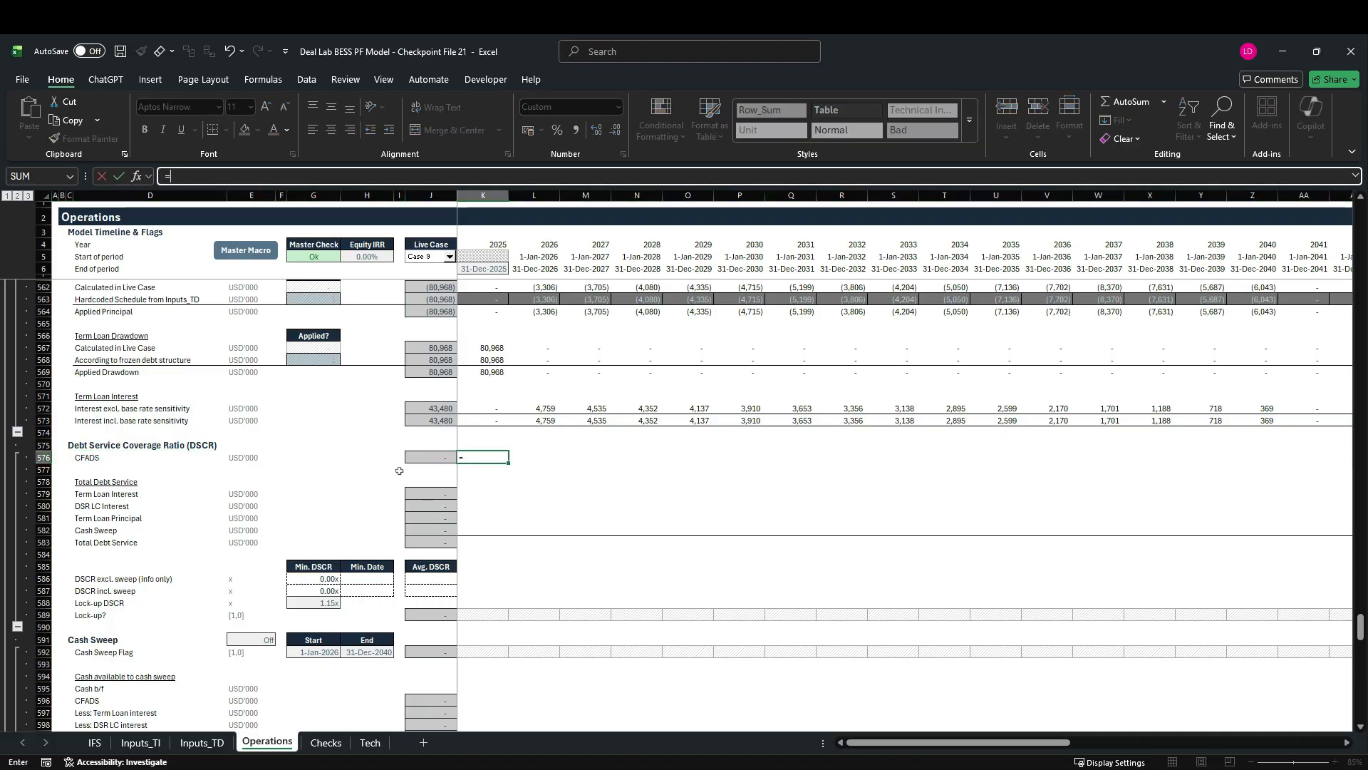
{"action": "scroll", "coordinate": [351, 564], "scroll_direction": "up", "scroll_amount": 1}
{"action": "scroll", "coordinate": [351, 564], "scroll_direction": "up", "scroll_amount": 20}
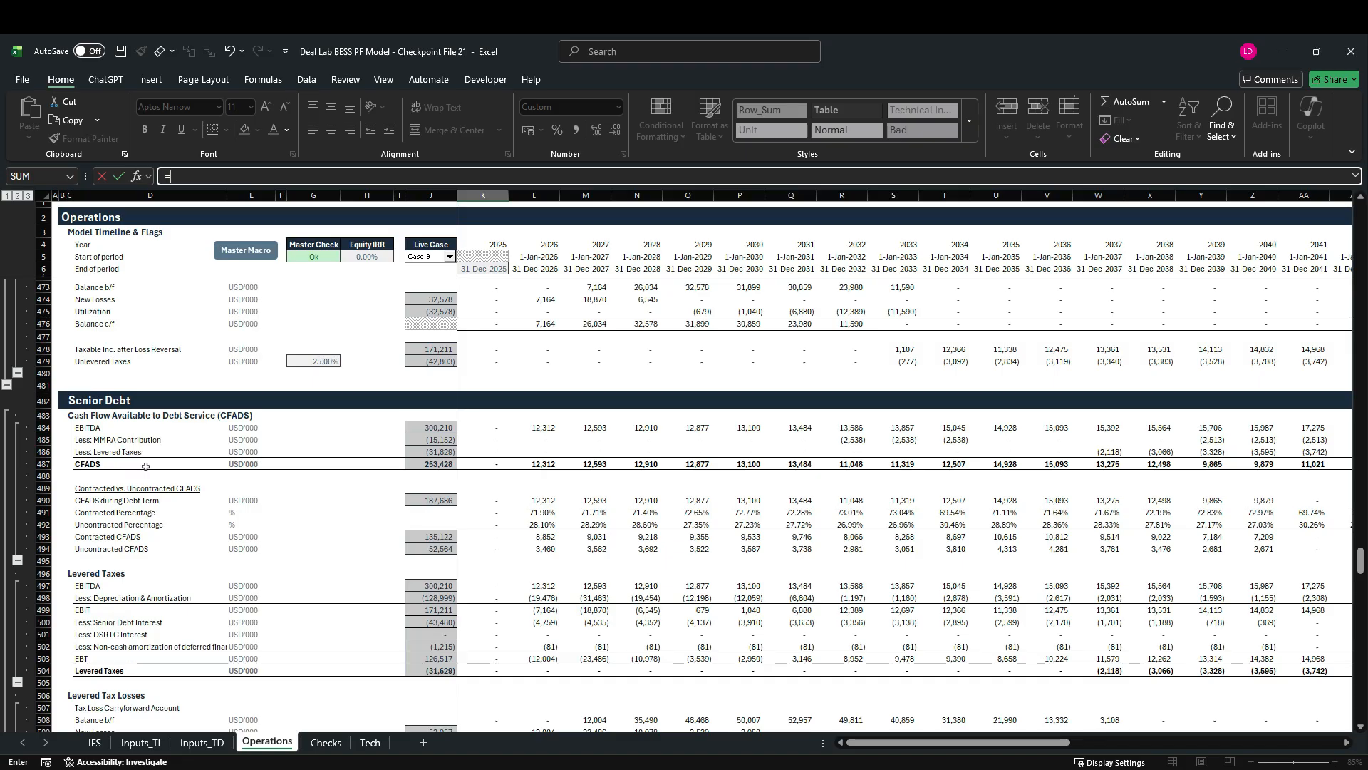
{"action": "left_click", "coordinate": [477, 463]}
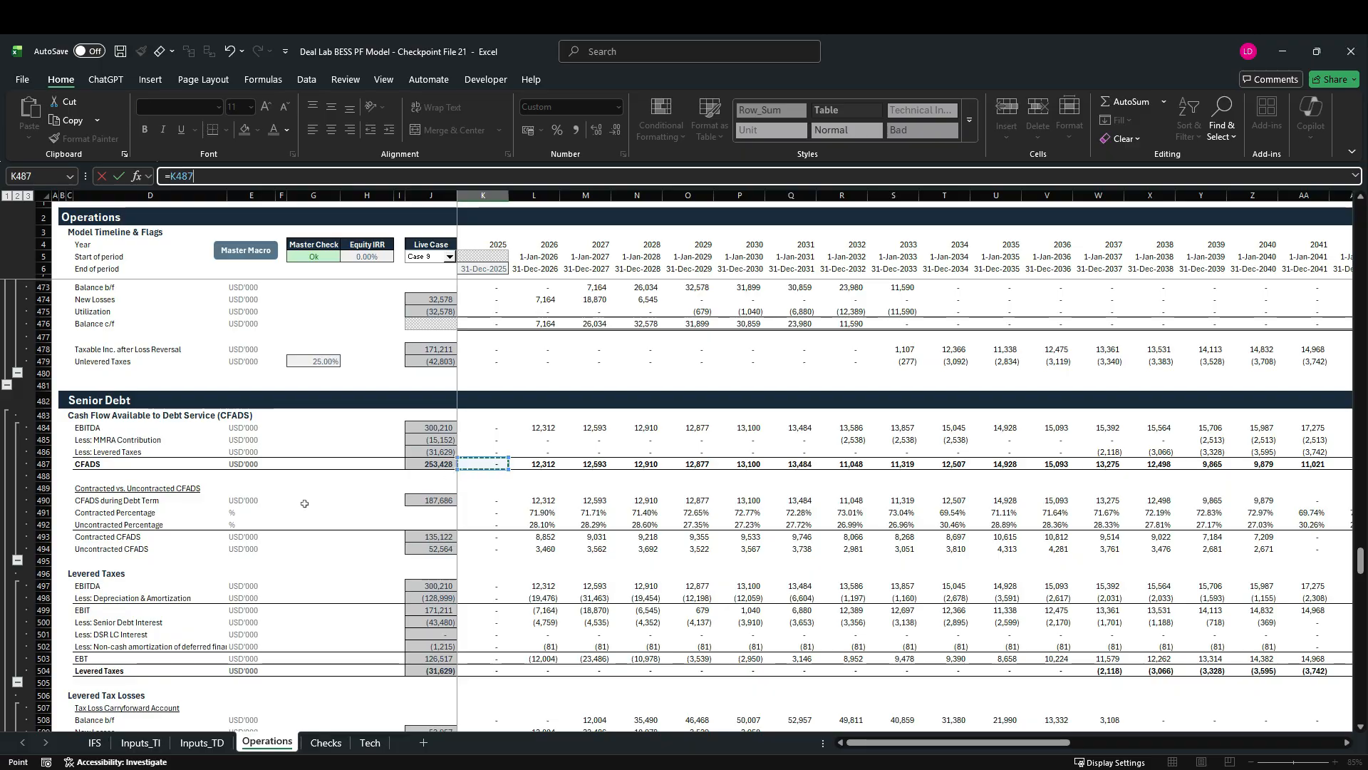
{"action": "key", "text": "Return"}
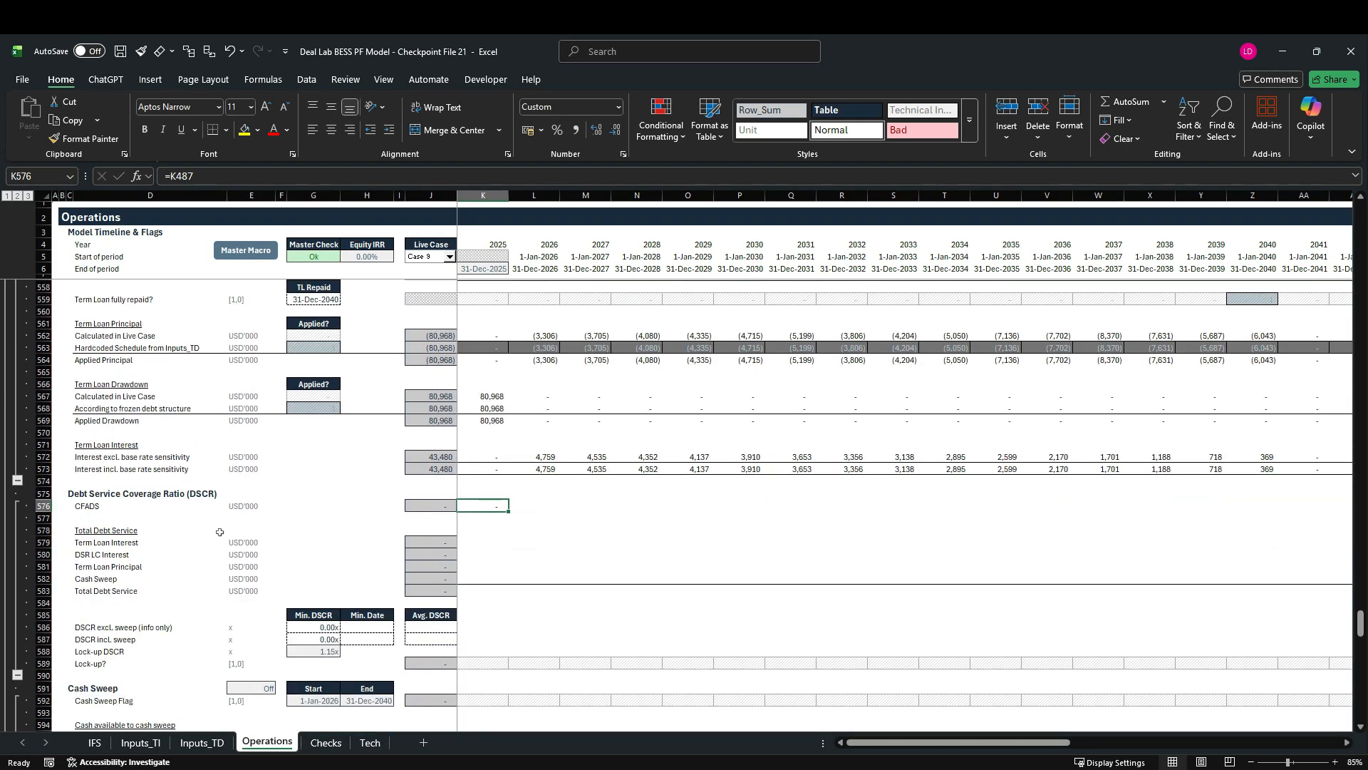
Fill the CFADS formula in row 576 across the timeline from 2025 to 2060.
{"action": "key", "text": "ctrl+shift+Right"}
{"action": "key", "text": "ctrl+r"}
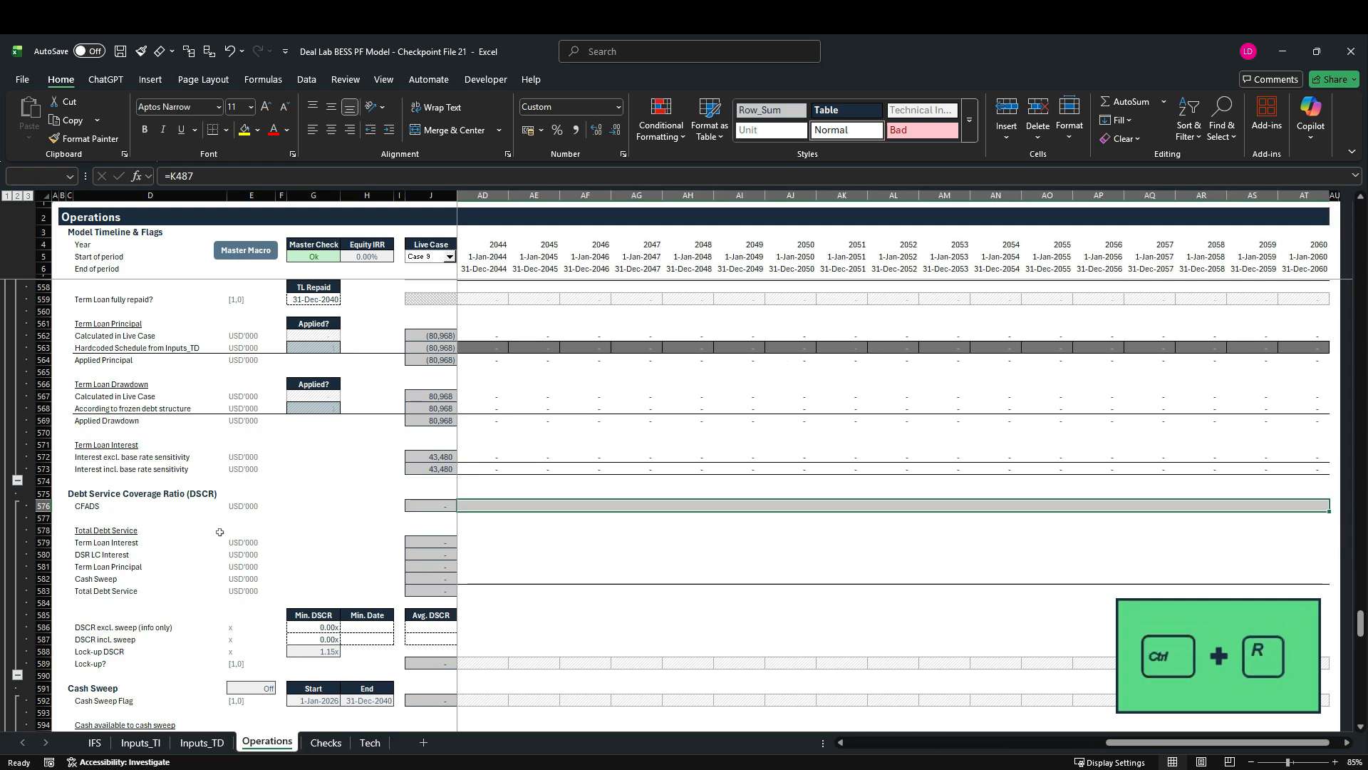
{"action": "key", "text": "Left"}
{"action": "key", "text": "Right"}
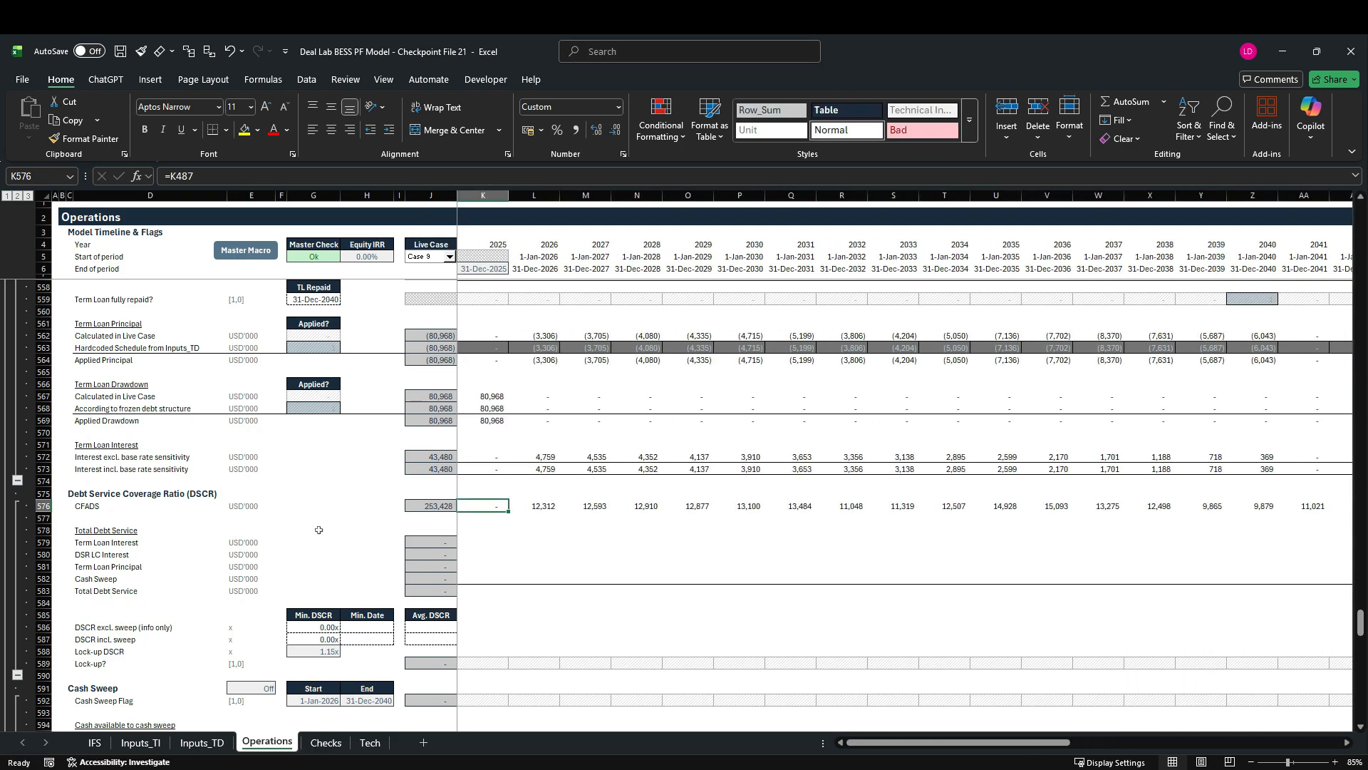
Link the 2025 Term Loan Interest in K579 to the interest including base rate sensitivity with =K573.
{"action": "scroll", "coordinate": [307, 521], "scroll_direction": "down", "scroll_amount": 2}
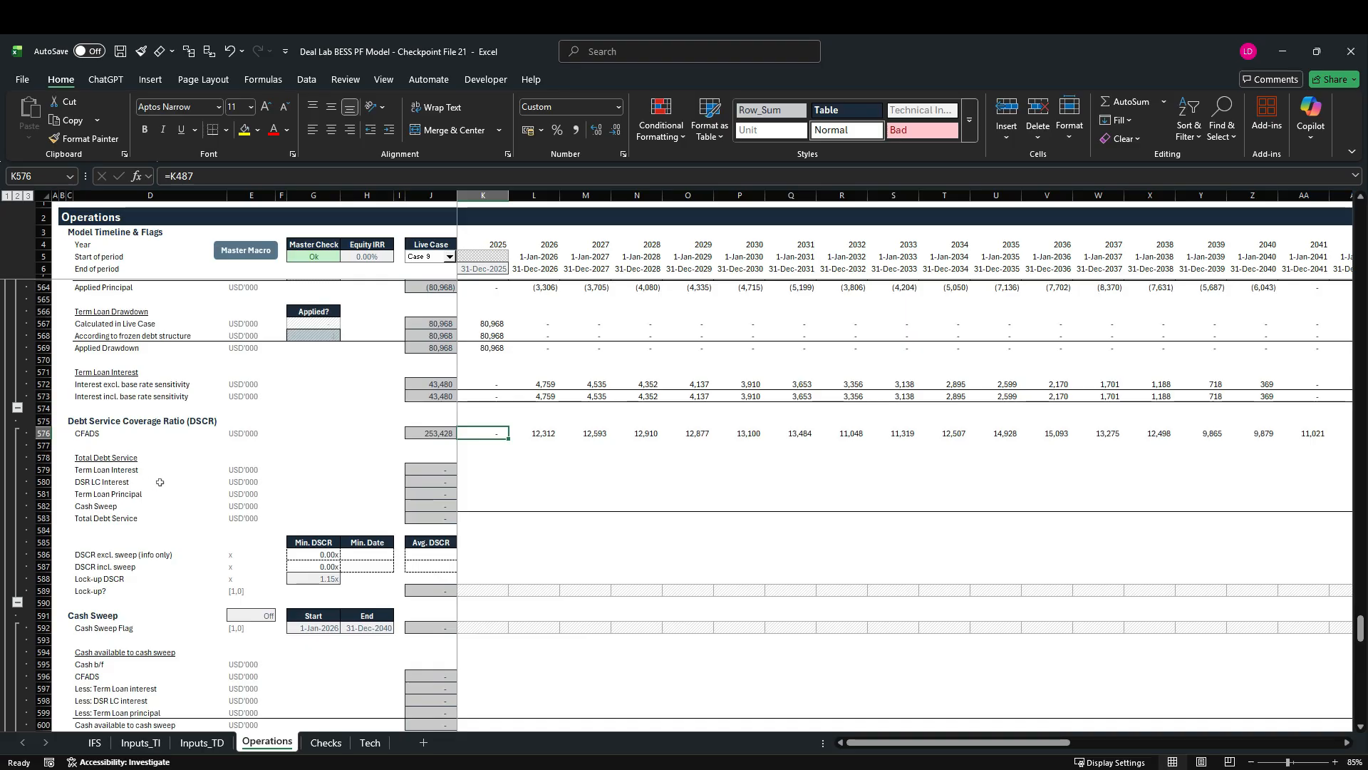
{"action": "left_click", "coordinate": [47, 470]}
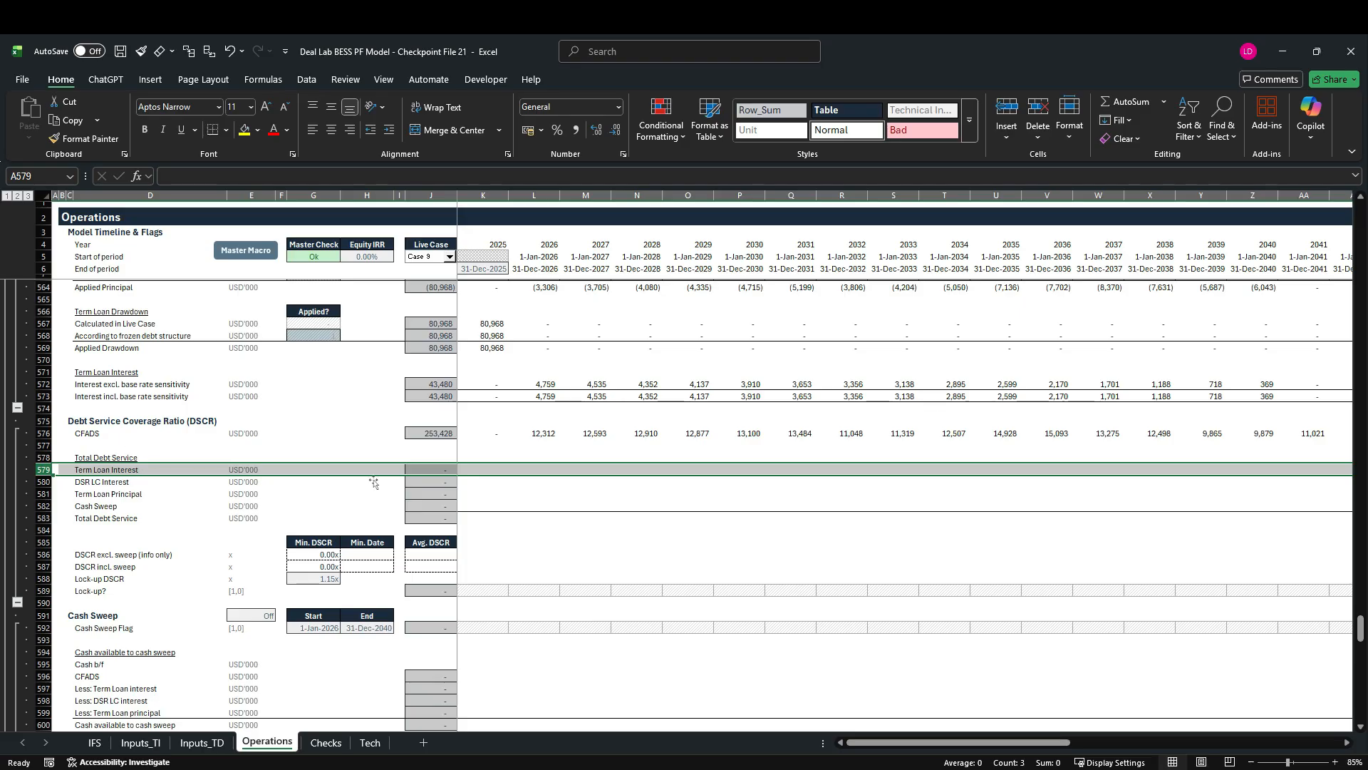
{"action": "left_click", "coordinate": [473, 474]}
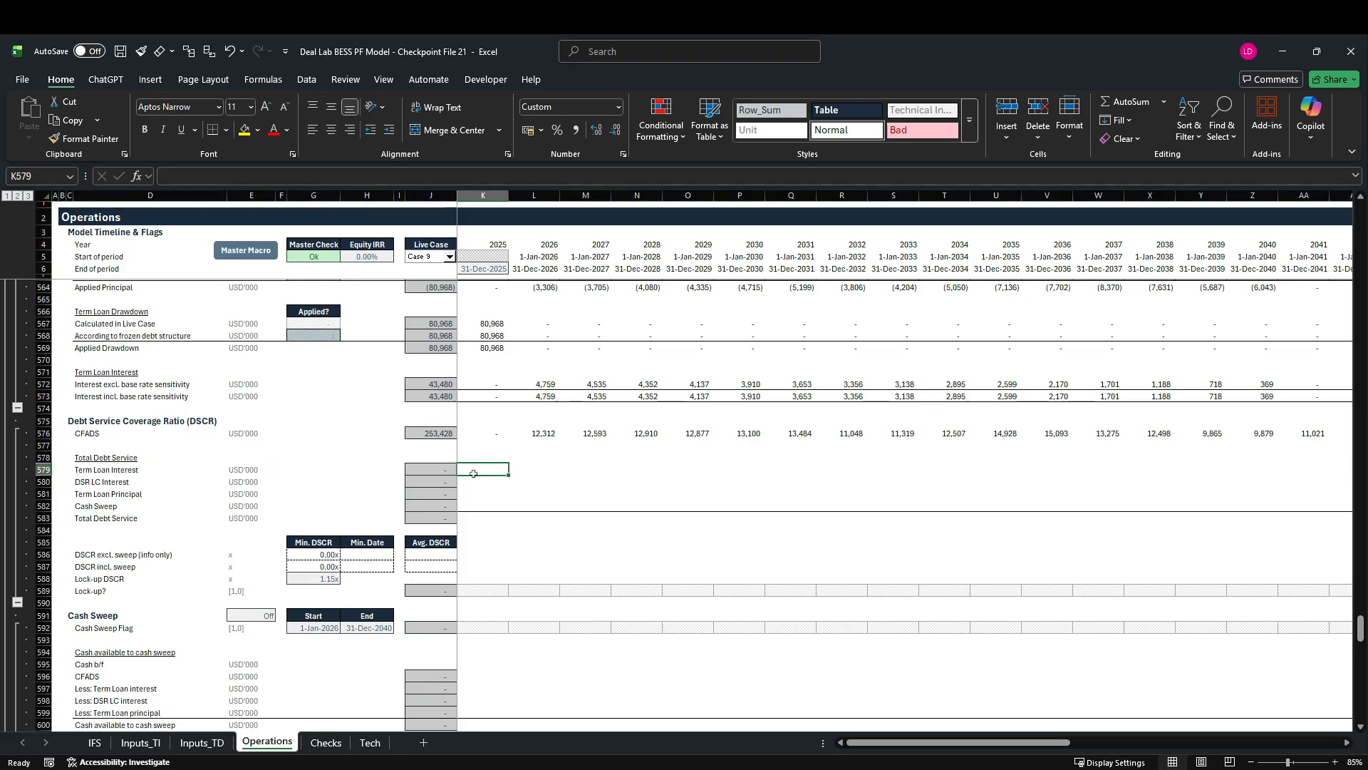
{"action": "type", "text": "="}
{"action": "scroll", "coordinate": [473, 477], "scroll_direction": "up", "scroll_amount": 2}
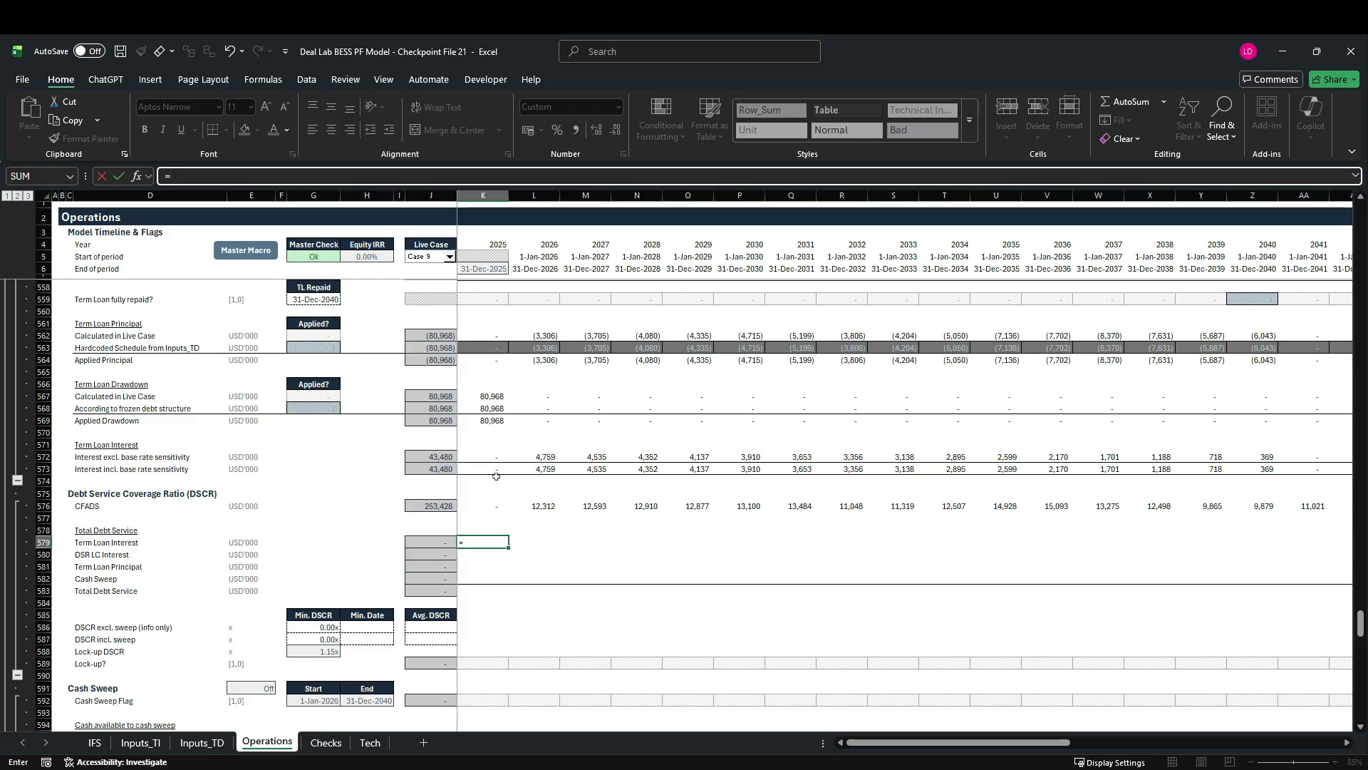
{"action": "key", "text": "Up"}
{"action": "key", "text": "Up"}
{"action": "key", "text": "Up"}
{"action": "key", "text": "Up"}
{"action": "key", "text": "Up"}
{"action": "key", "text": "Up"}
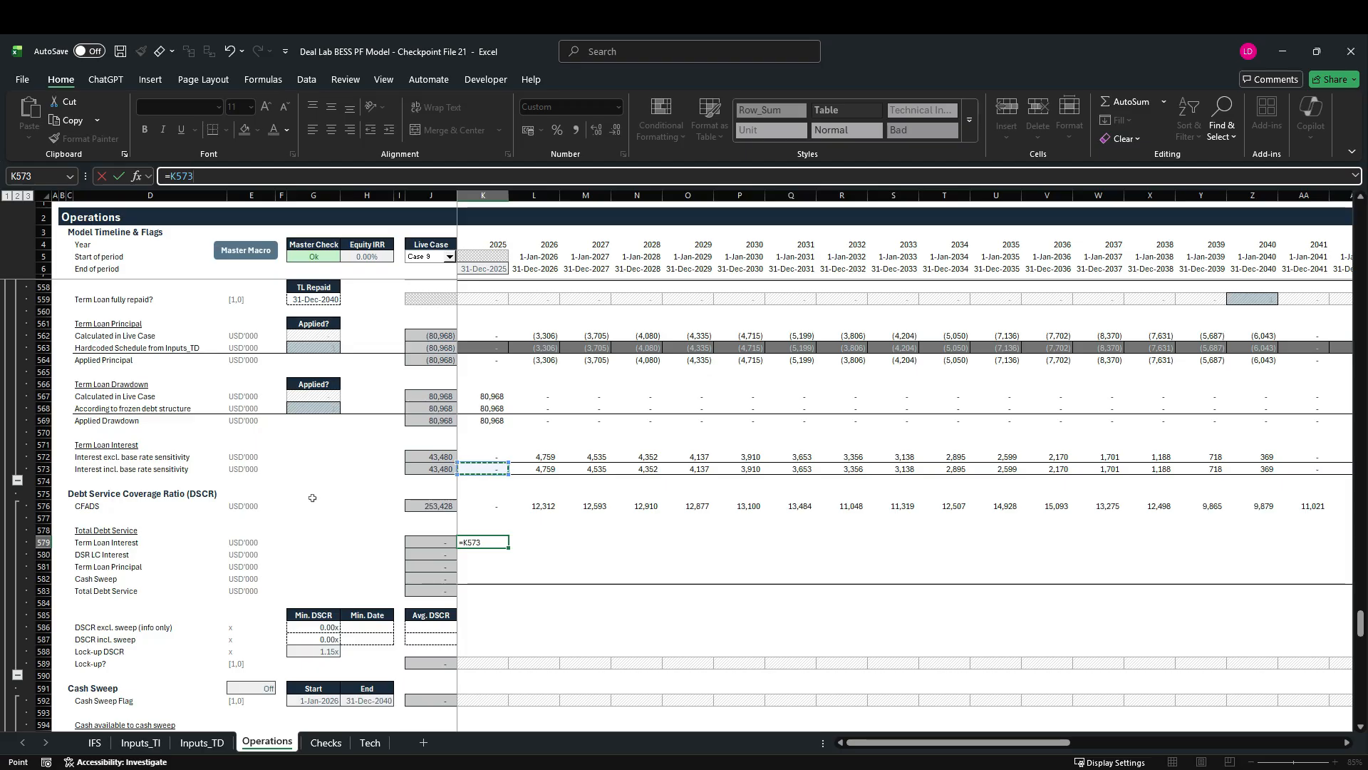
{"action": "key", "text": "ctrl+Return"}
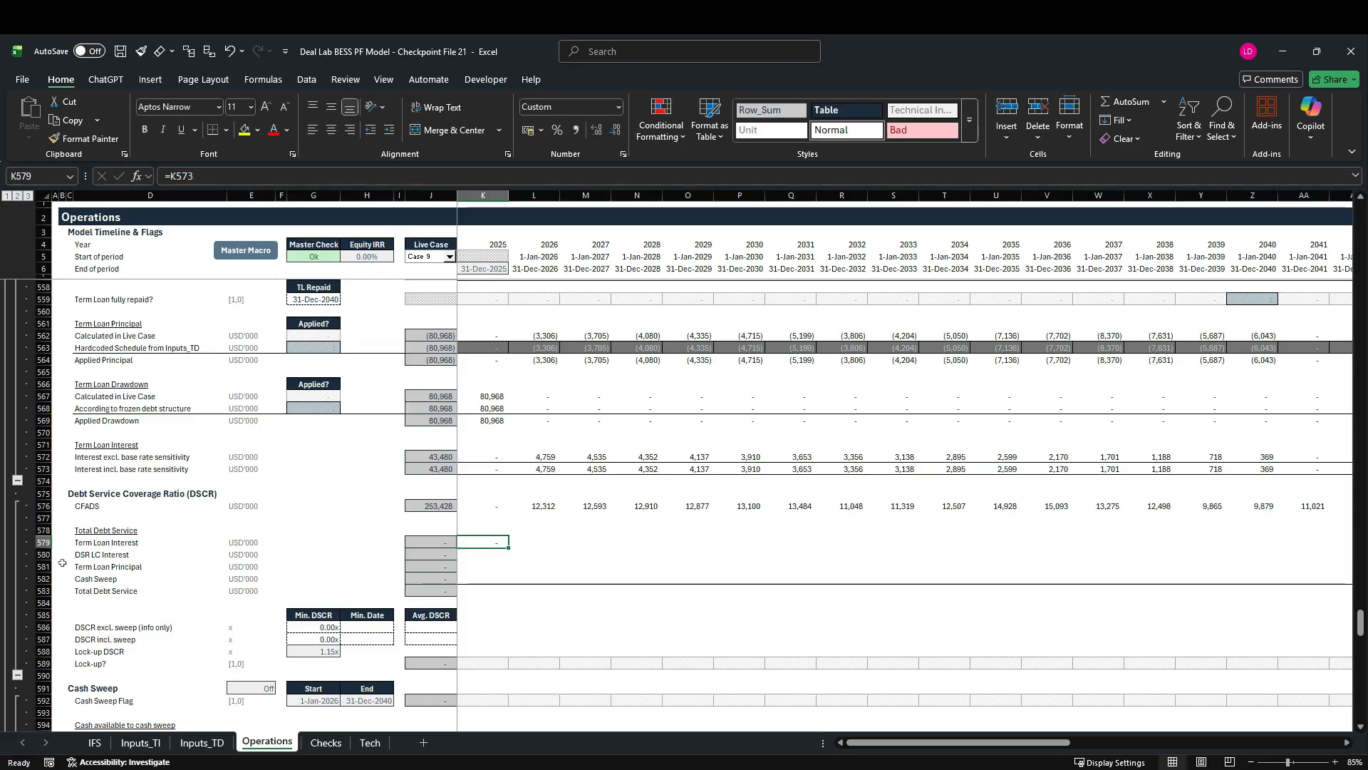
Link the 2025 DSR LC Interest in K580 to the pasted total interest paid on the DSR LC with =K664.
{"action": "left_click", "coordinate": [494, 558]}
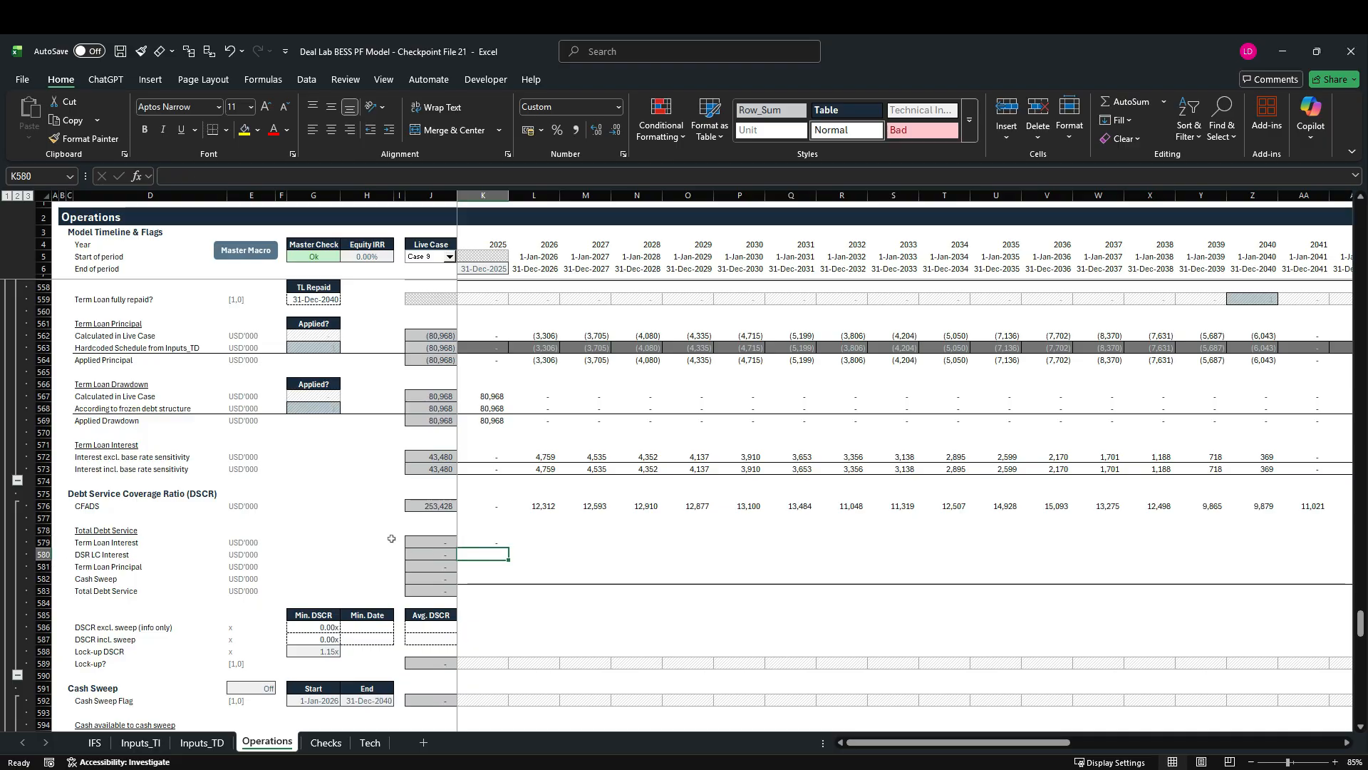
{"action": "type", "text": "="}
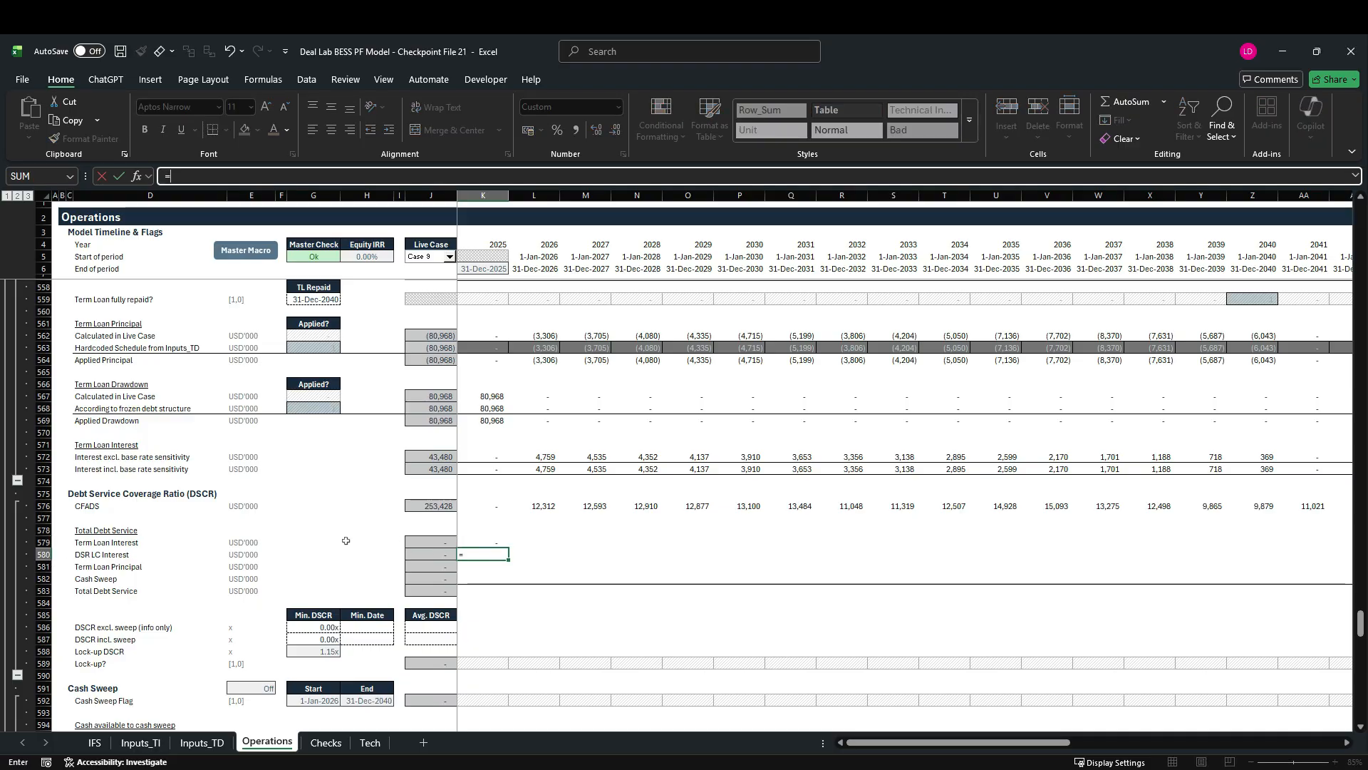
{"action": "scroll", "coordinate": [344, 540], "scroll_direction": "down", "scroll_amount": 2}
{"action": "scroll", "coordinate": [345, 540], "scroll_direction": "down", "scroll_amount": 15}
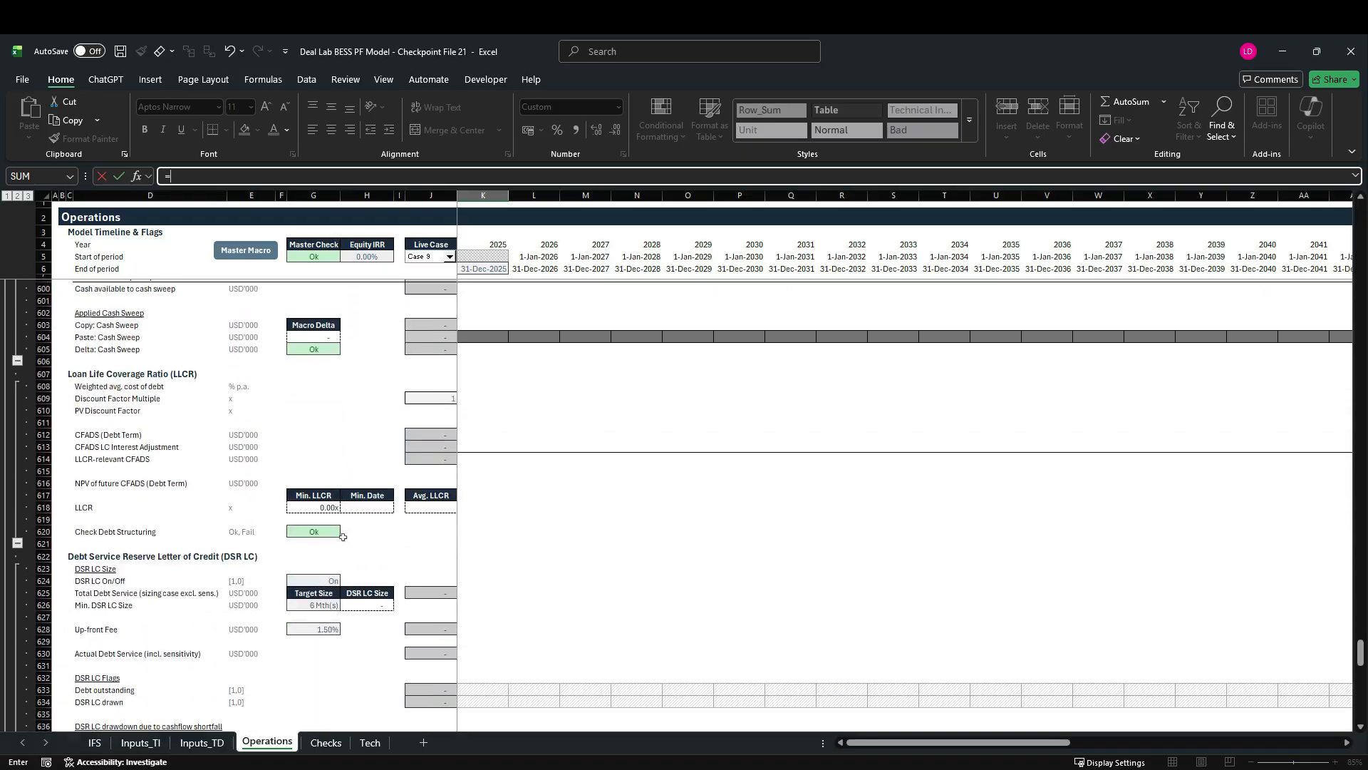
{"action": "scroll", "coordinate": [343, 536], "scroll_direction": "down", "scroll_amount": 5}
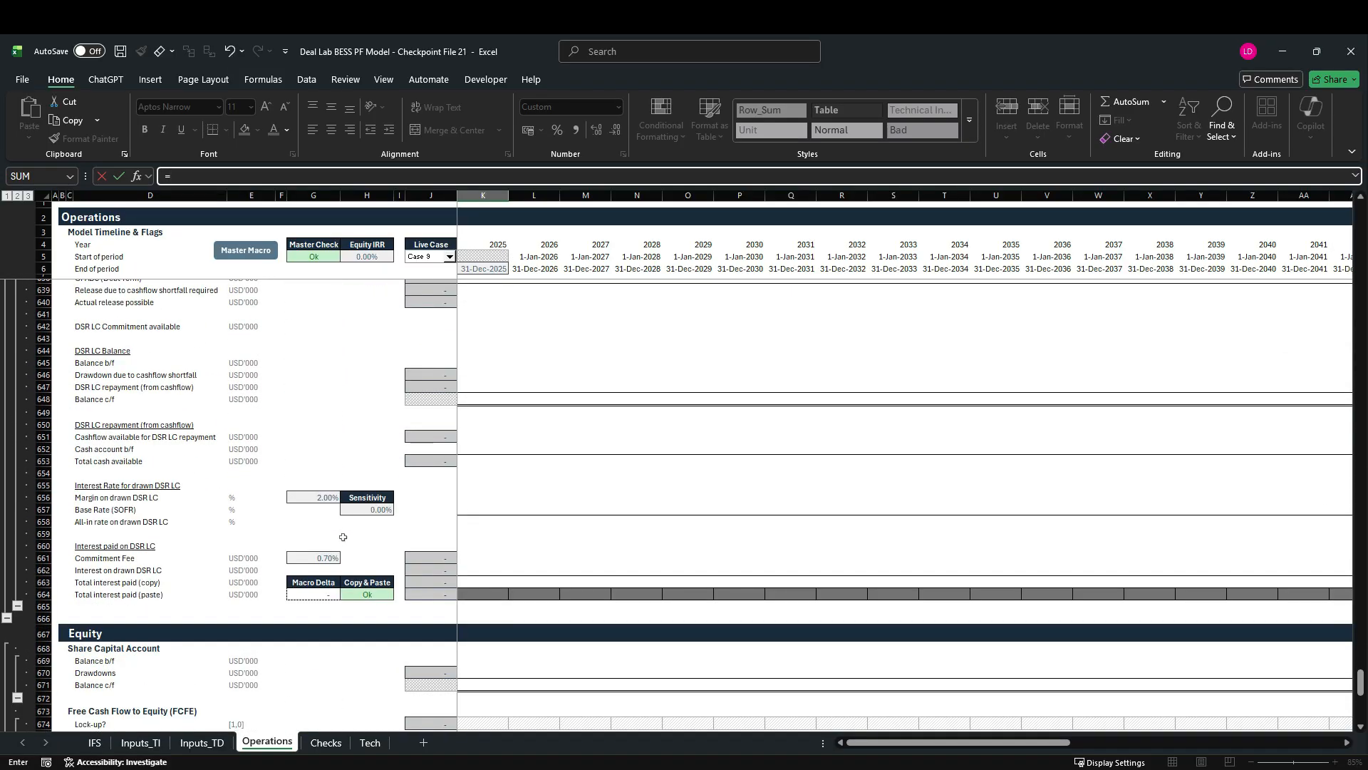
{"action": "scroll", "coordinate": [343, 537], "scroll_direction": "up", "scroll_amount": 2}
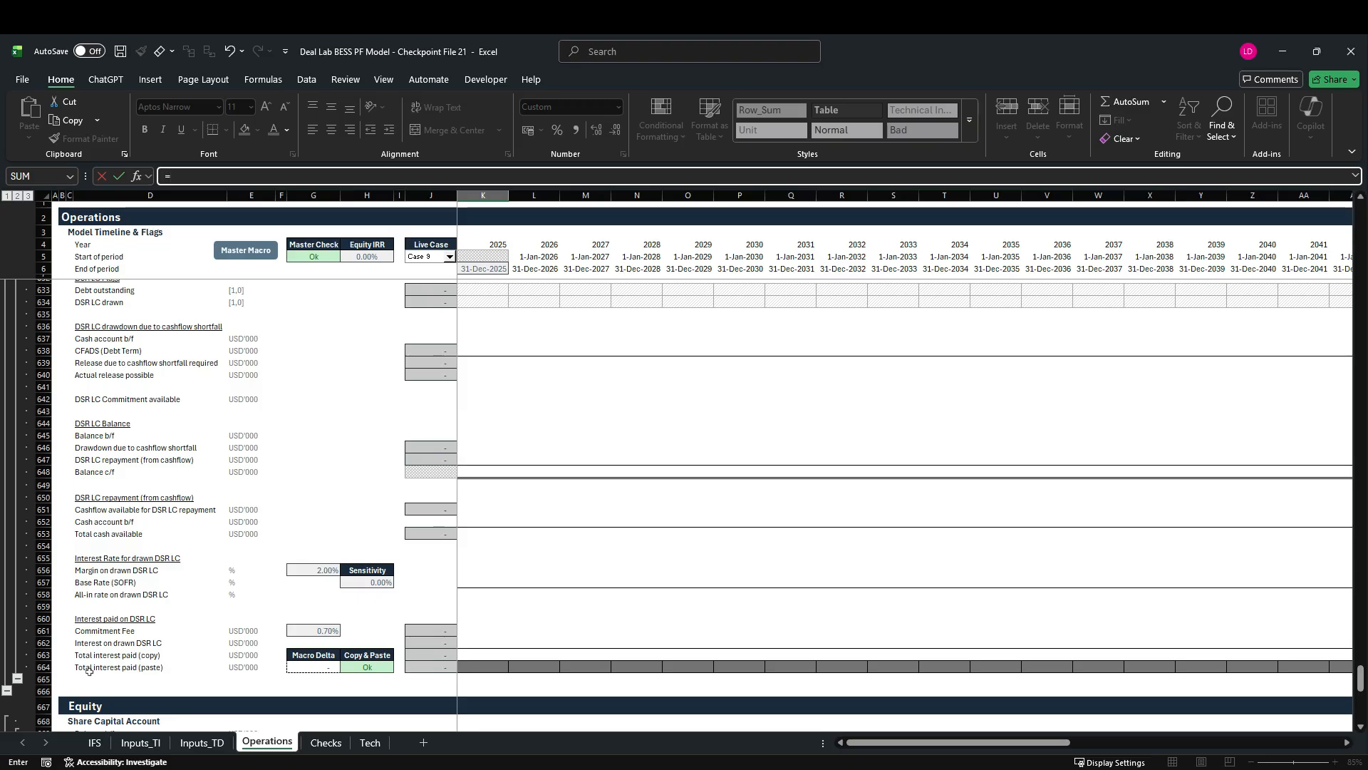
{"action": "left_click", "coordinate": [482, 666]}
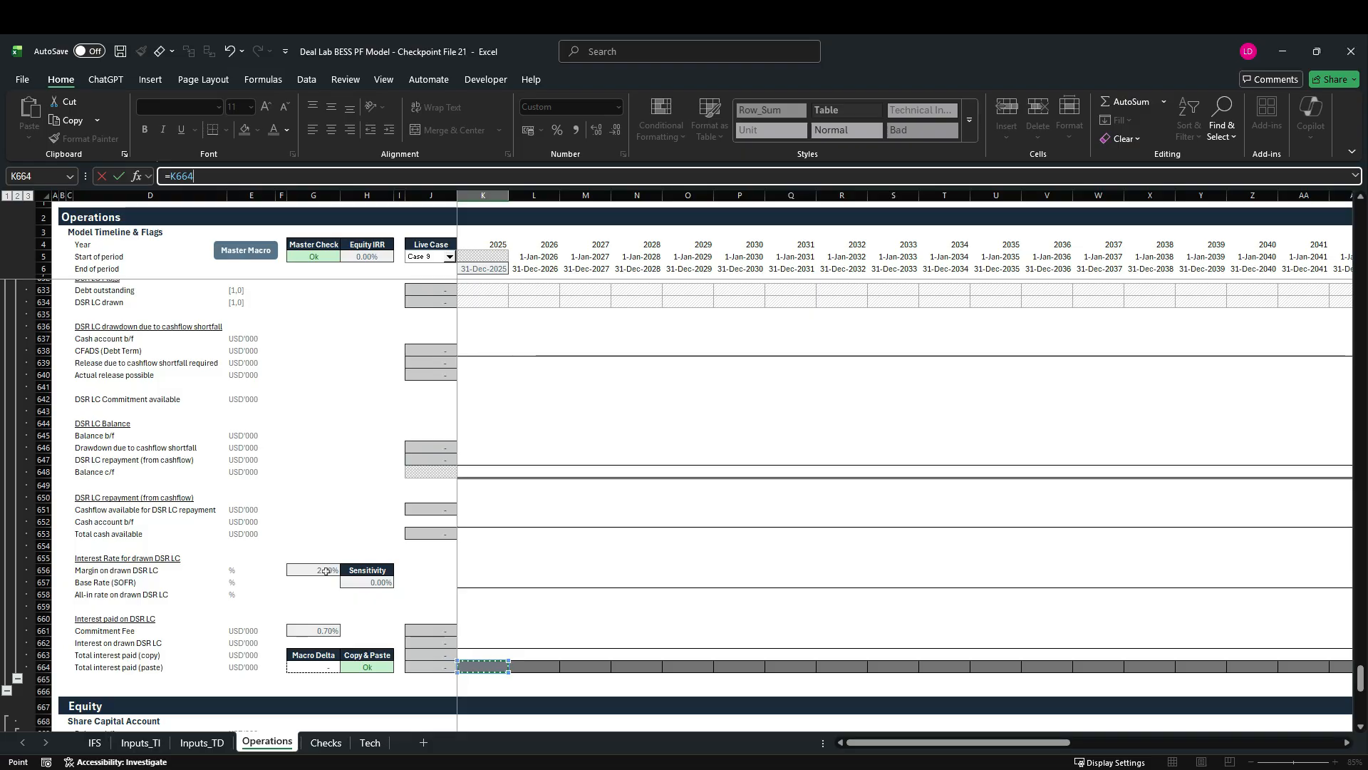
{"action": "key", "text": "Return"}
Enter =-K555 in K581 so the 2025 Term Loan Principal takes the sign-reversed principal repayment from the Term Loan Account.
{"action": "scroll", "coordinate": [325, 571], "scroll_direction": "up", "scroll_amount": 5}
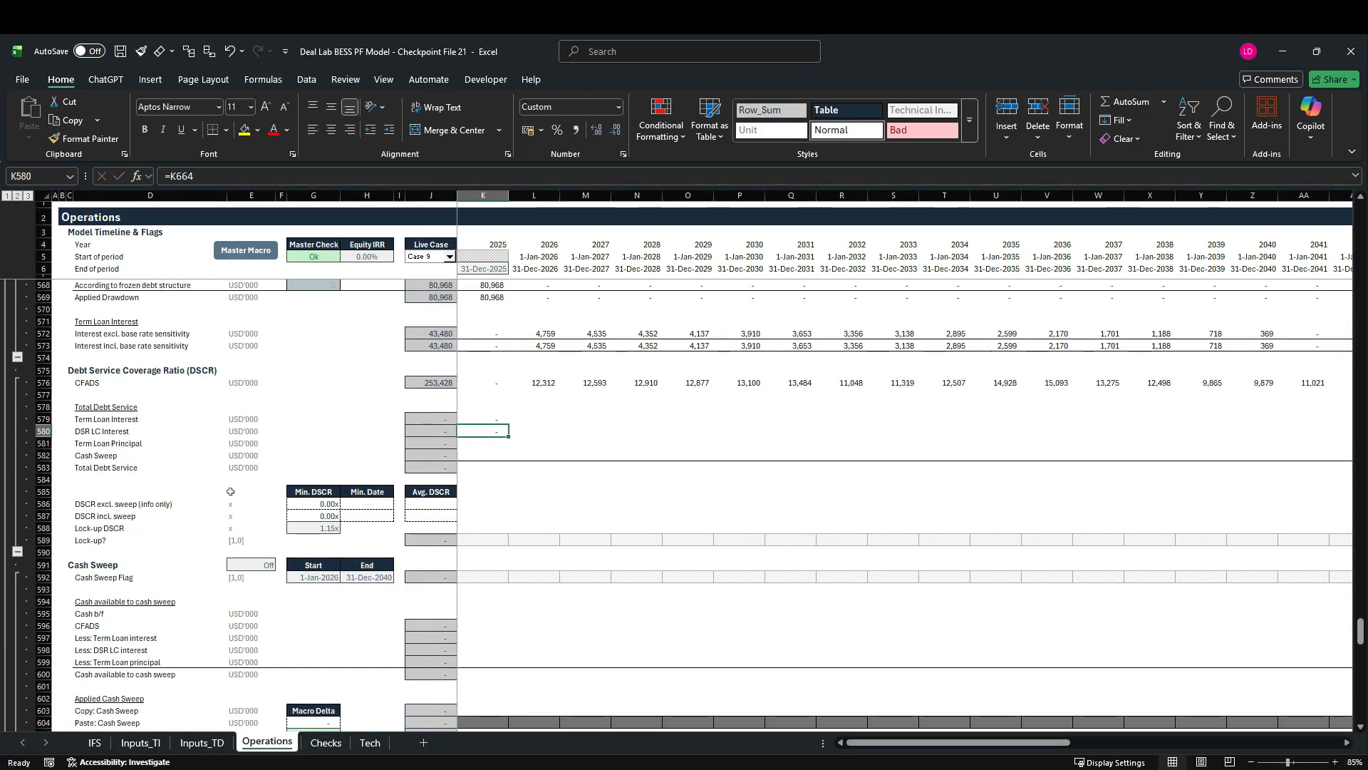
{"action": "left_click", "coordinate": [47, 445]}
{"action": "scroll", "coordinate": [311, 572], "scroll_direction": "up", "scroll_amount": 3}
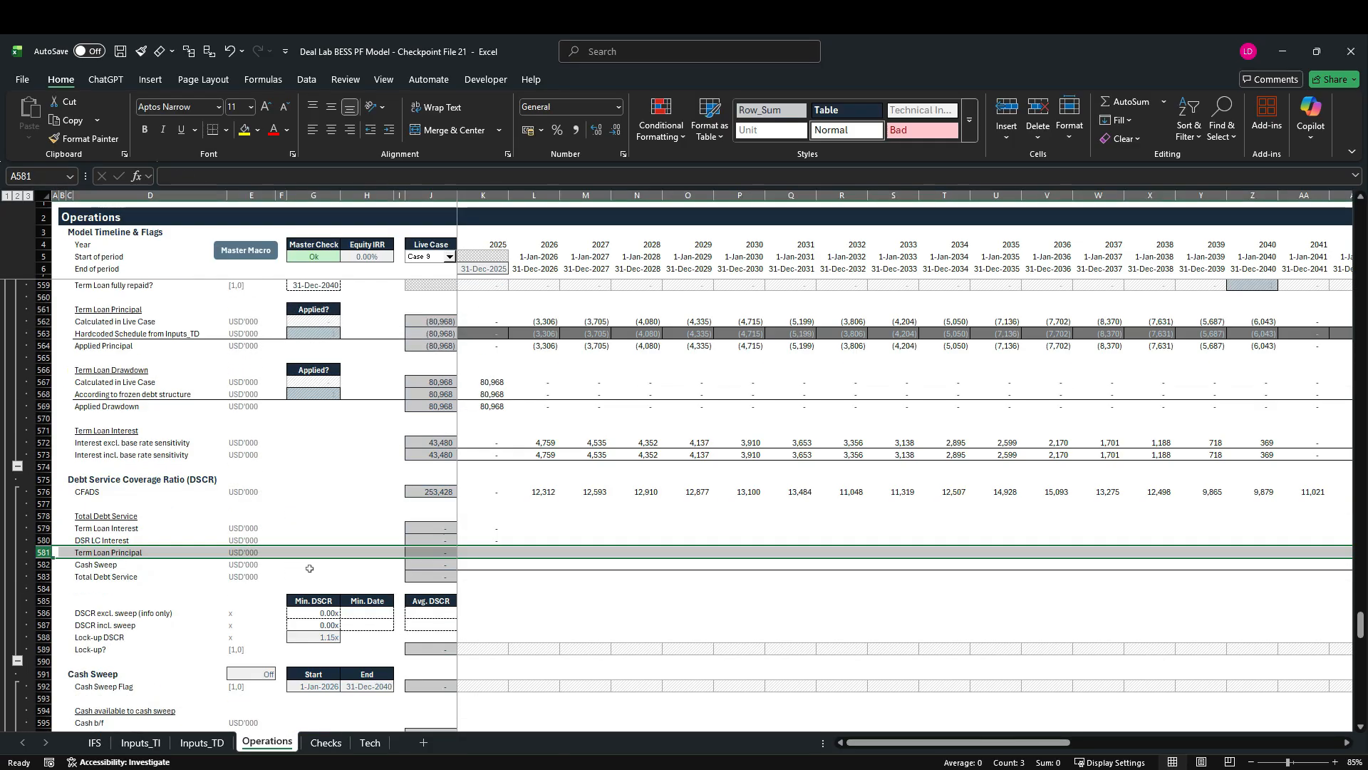
{"action": "left_click", "coordinate": [482, 554]}
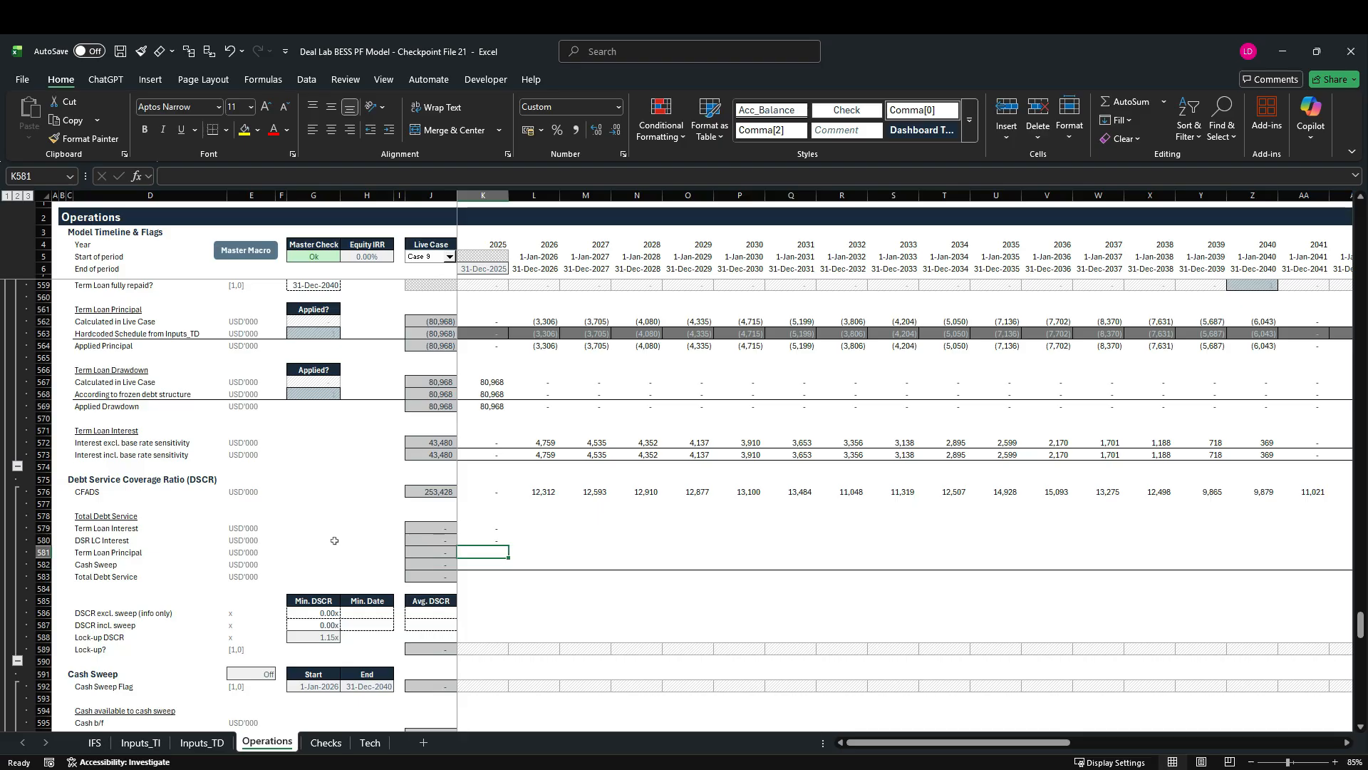
{"action": "type", "text": "="}
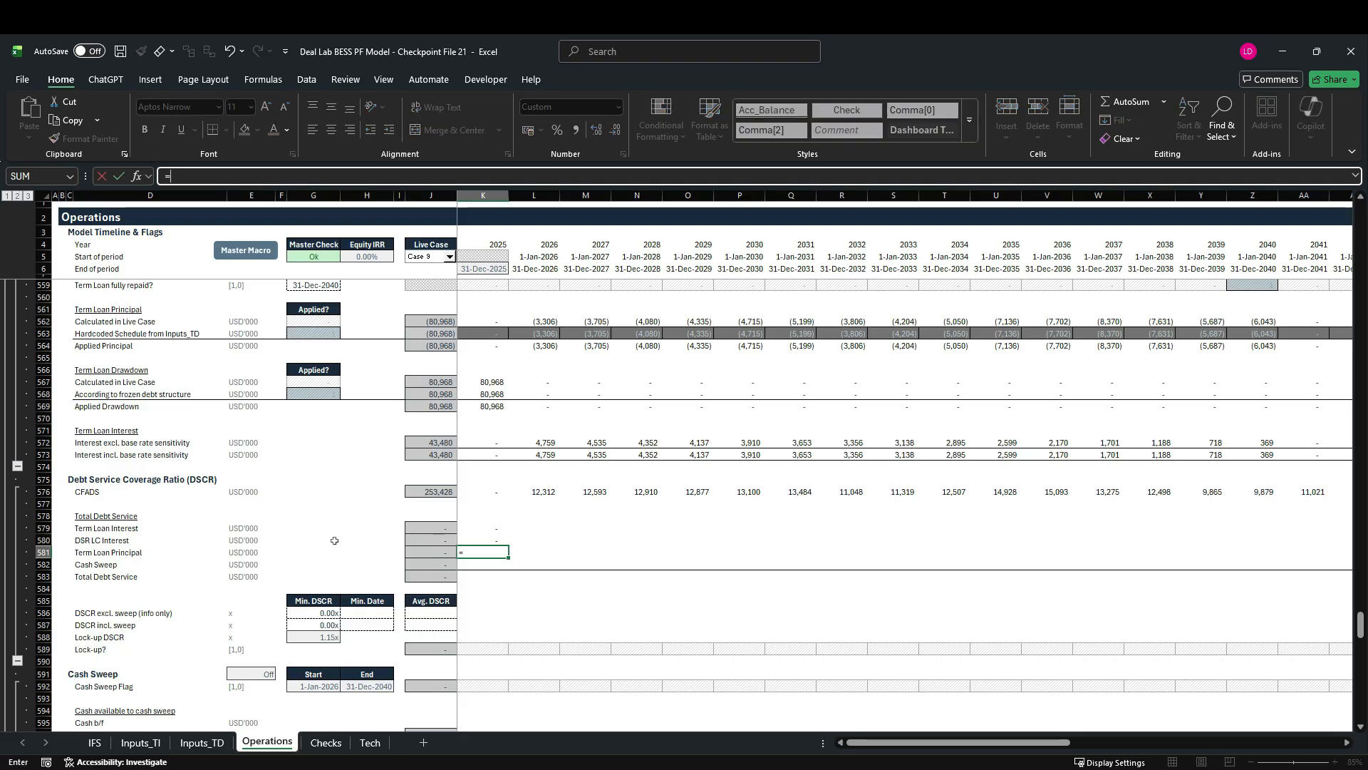
{"action": "scroll", "coordinate": [334, 540], "scroll_direction": "up", "scroll_amount": 4}
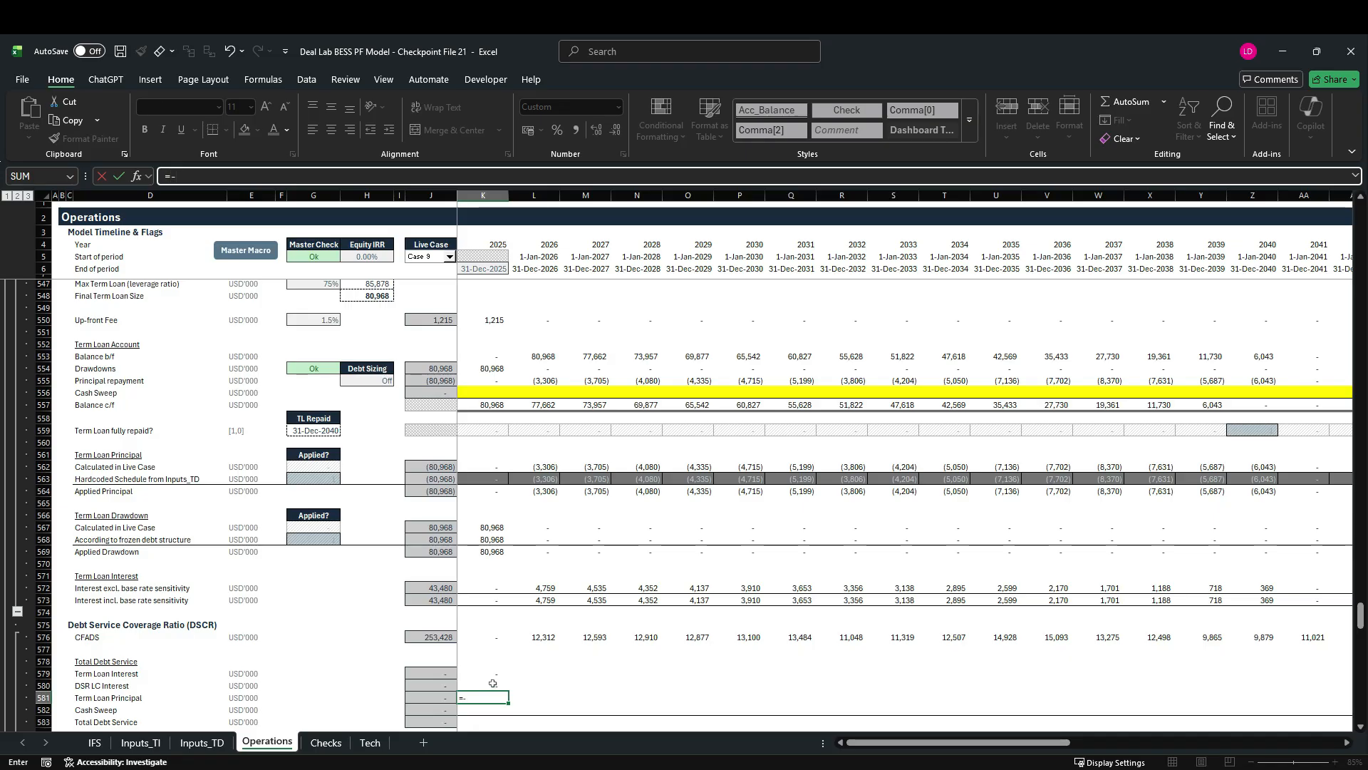
{"action": "left_click", "coordinate": [484, 380]}
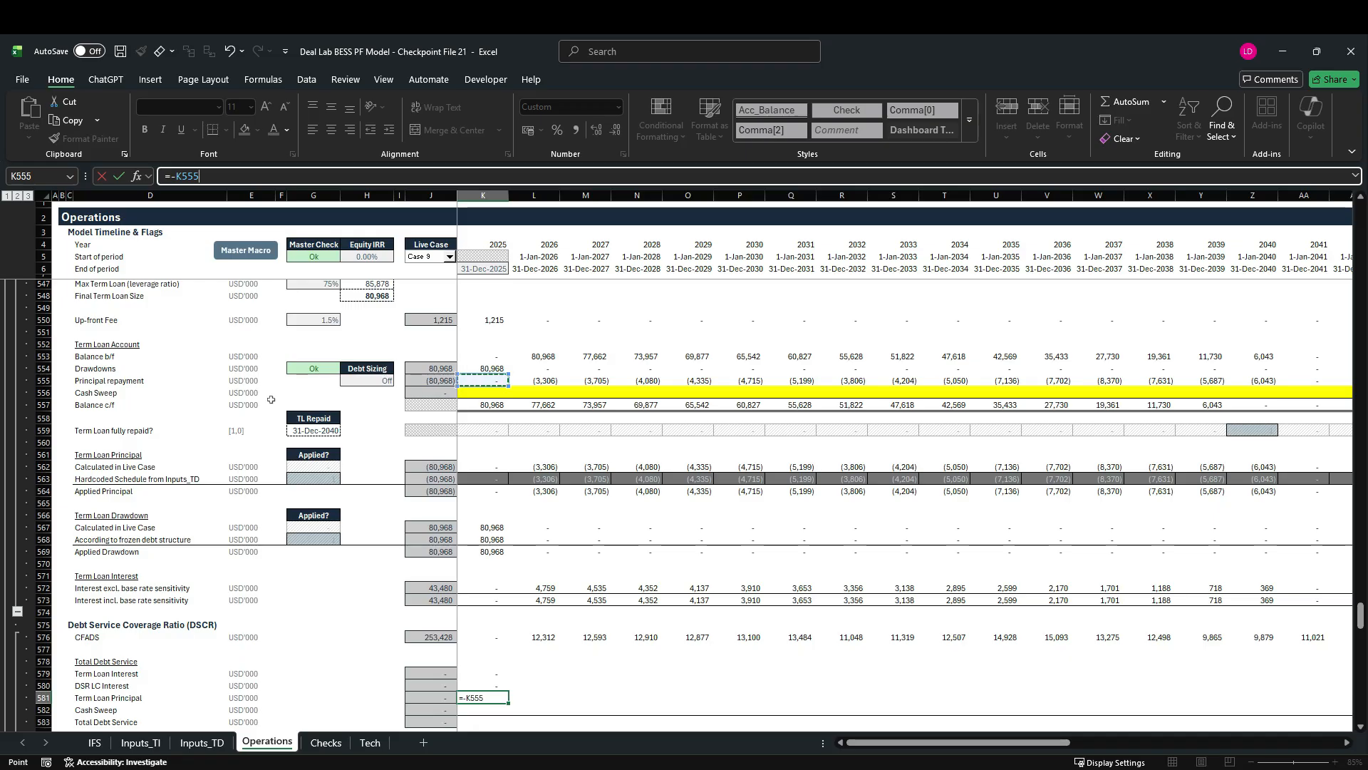
{"action": "key", "text": "ctrl+Return"}
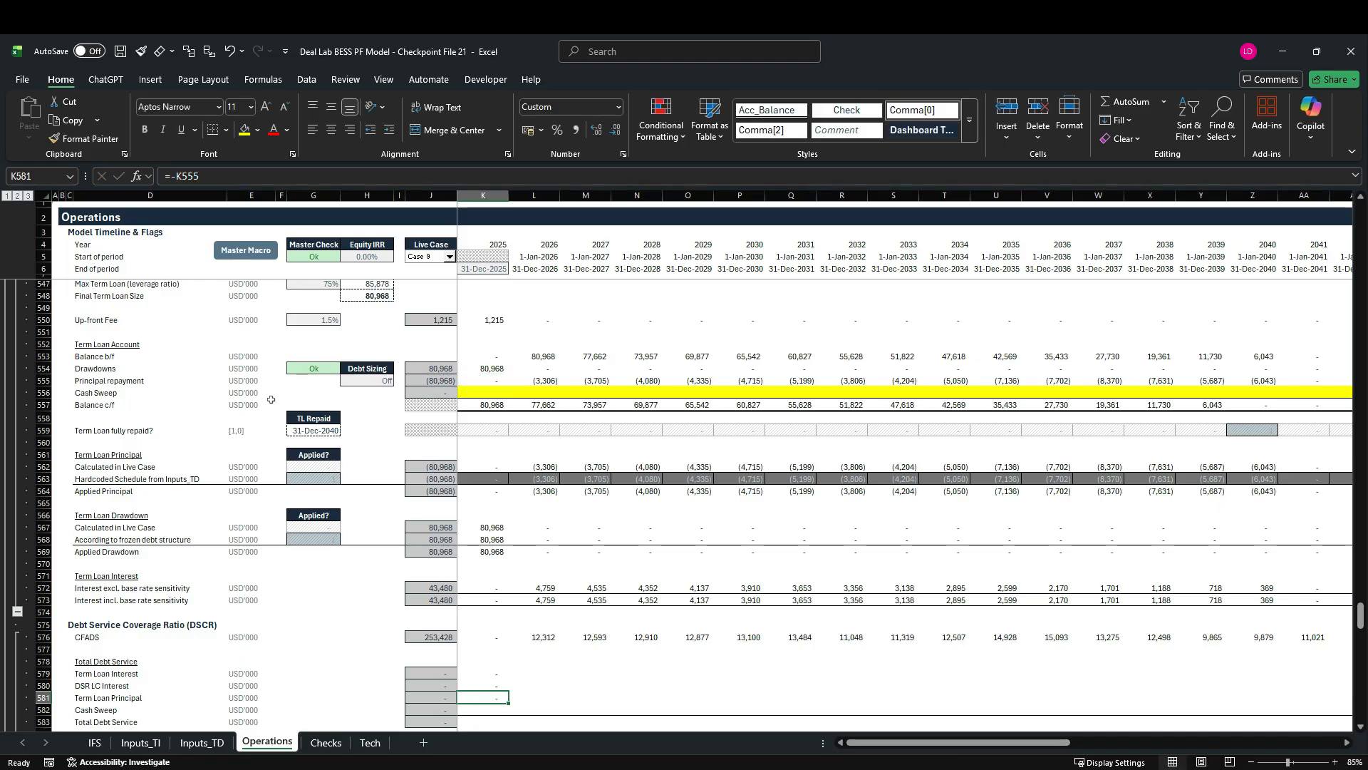
Highlight the Cash Sweep row 582 in yellow from 2025 through 2060.
{"action": "scroll", "coordinate": [270, 399], "scroll_direction": "down", "scroll_amount": 5}
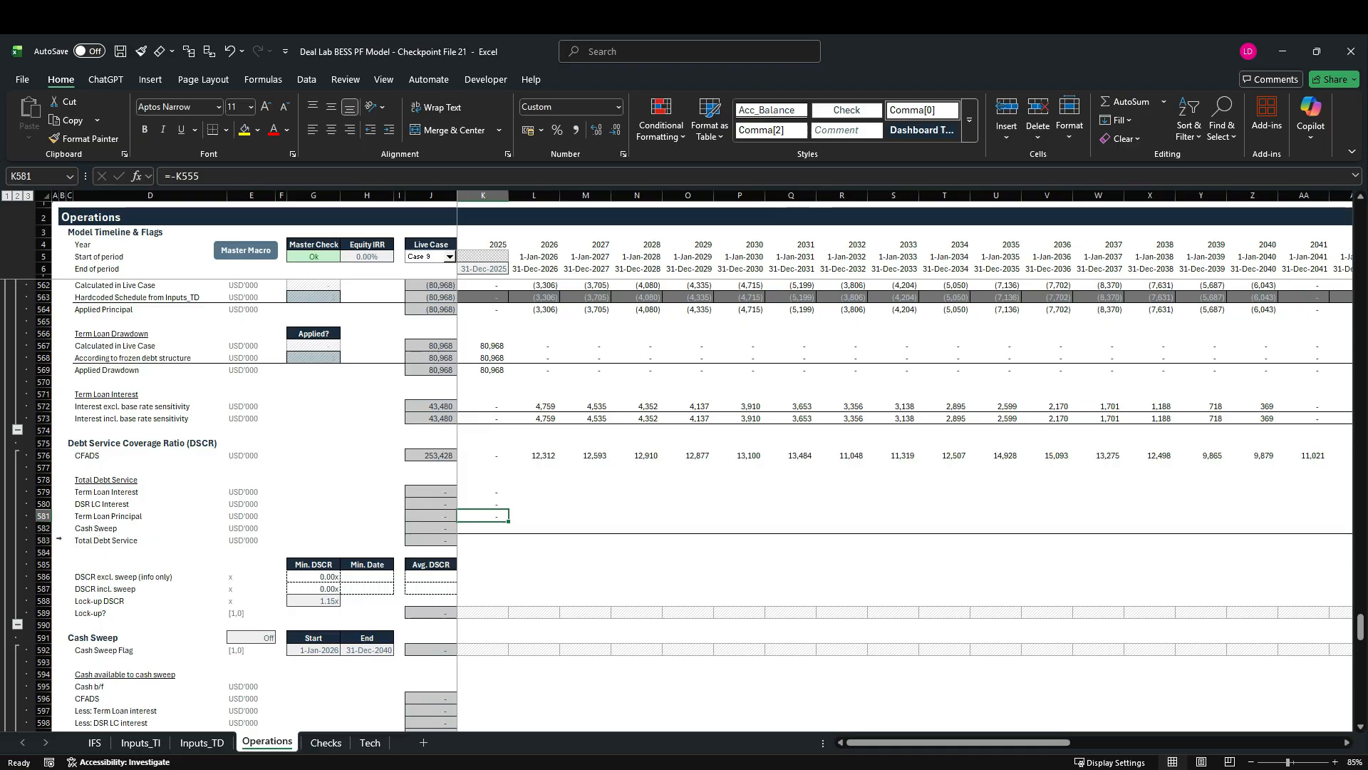
{"action": "left_click", "coordinate": [483, 528]}
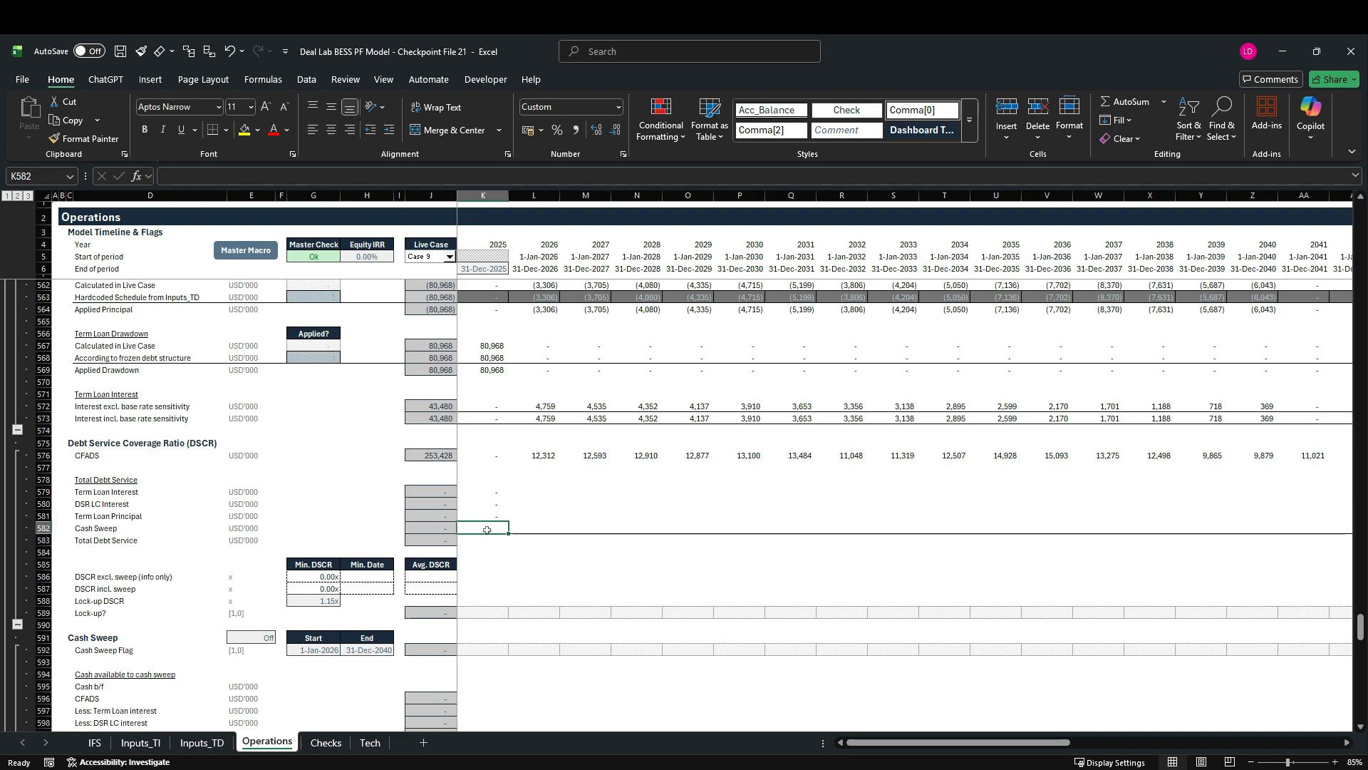
{"action": "key", "text": "ctrl+shift+Right"}
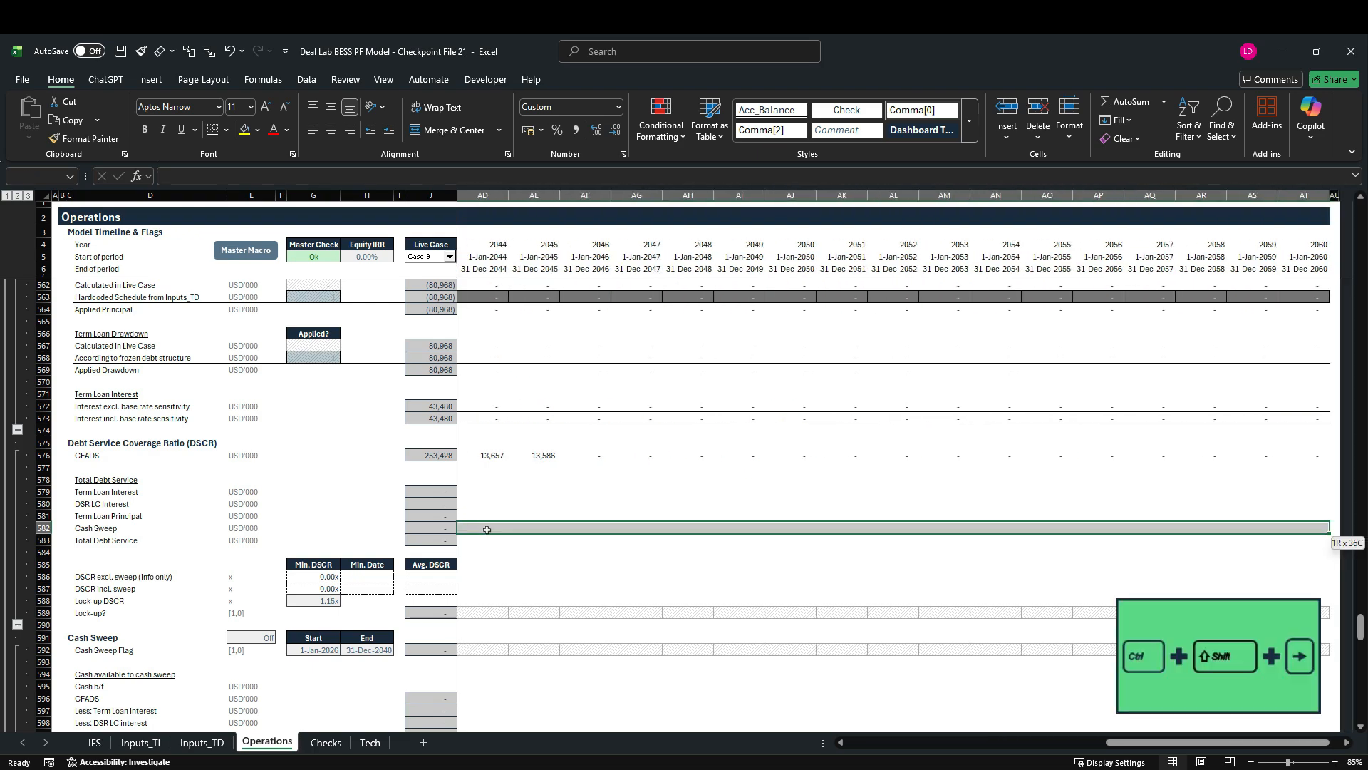
{"action": "left_click", "coordinate": [245, 129]}
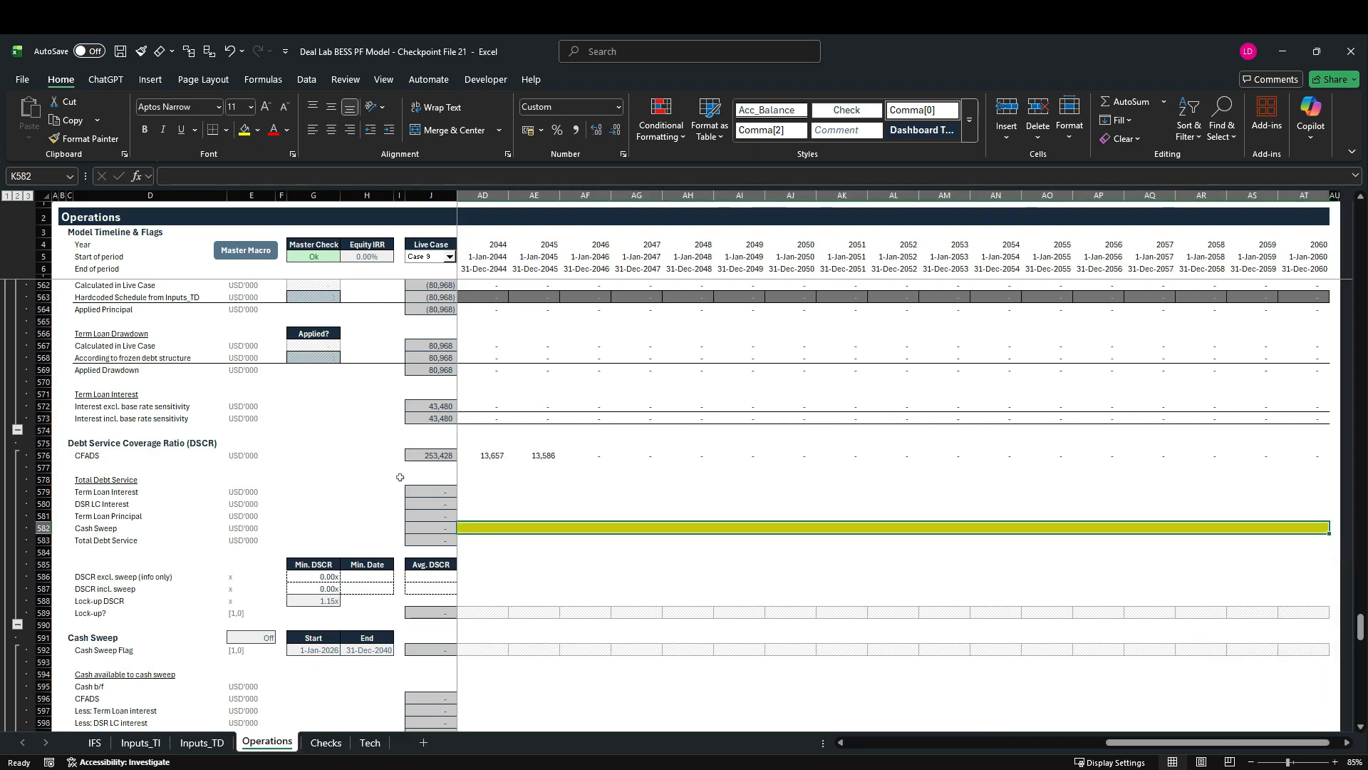
Enter =SUM(K579:K582) in K583 to total the 2025 debt service components.
{"action": "left_click", "coordinate": [447, 546]}
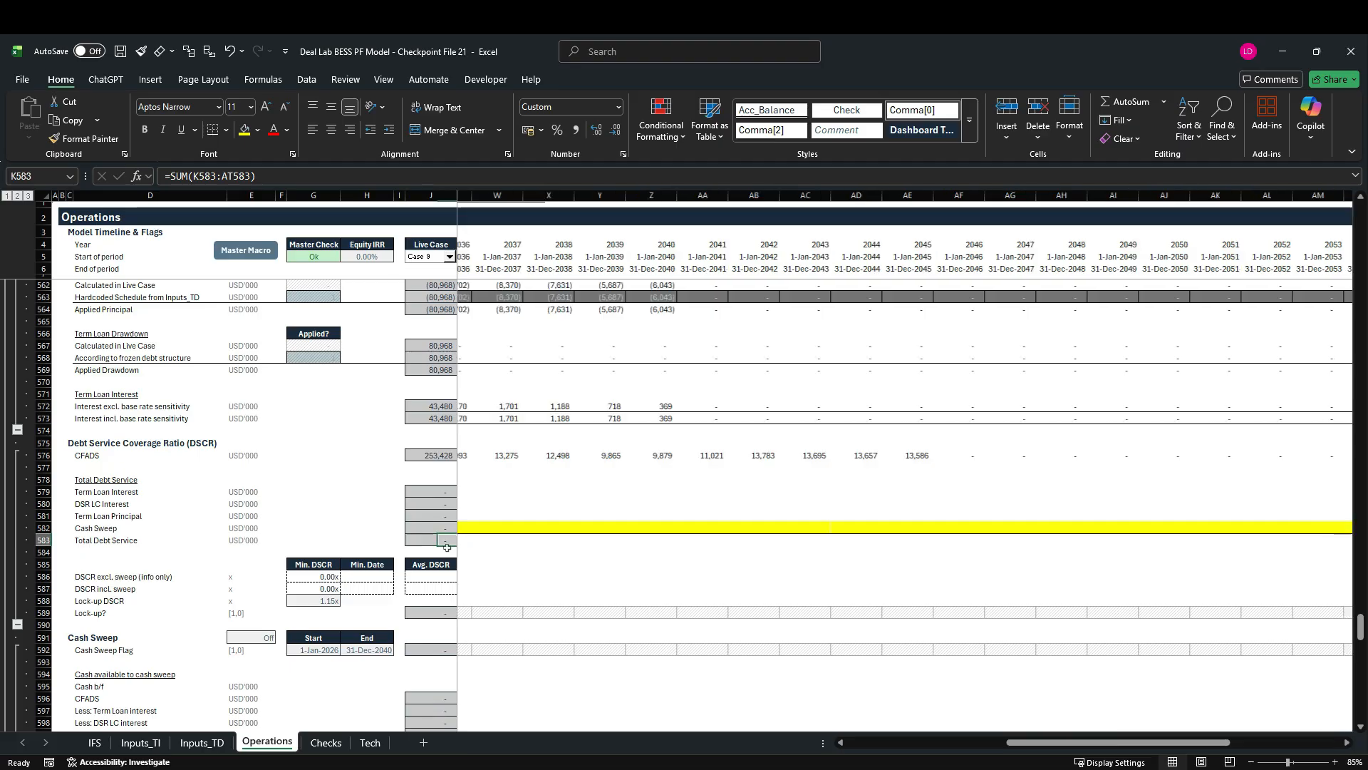
{"action": "key", "text": "Right"}
{"action": "key", "text": "alt+shift+equal"}
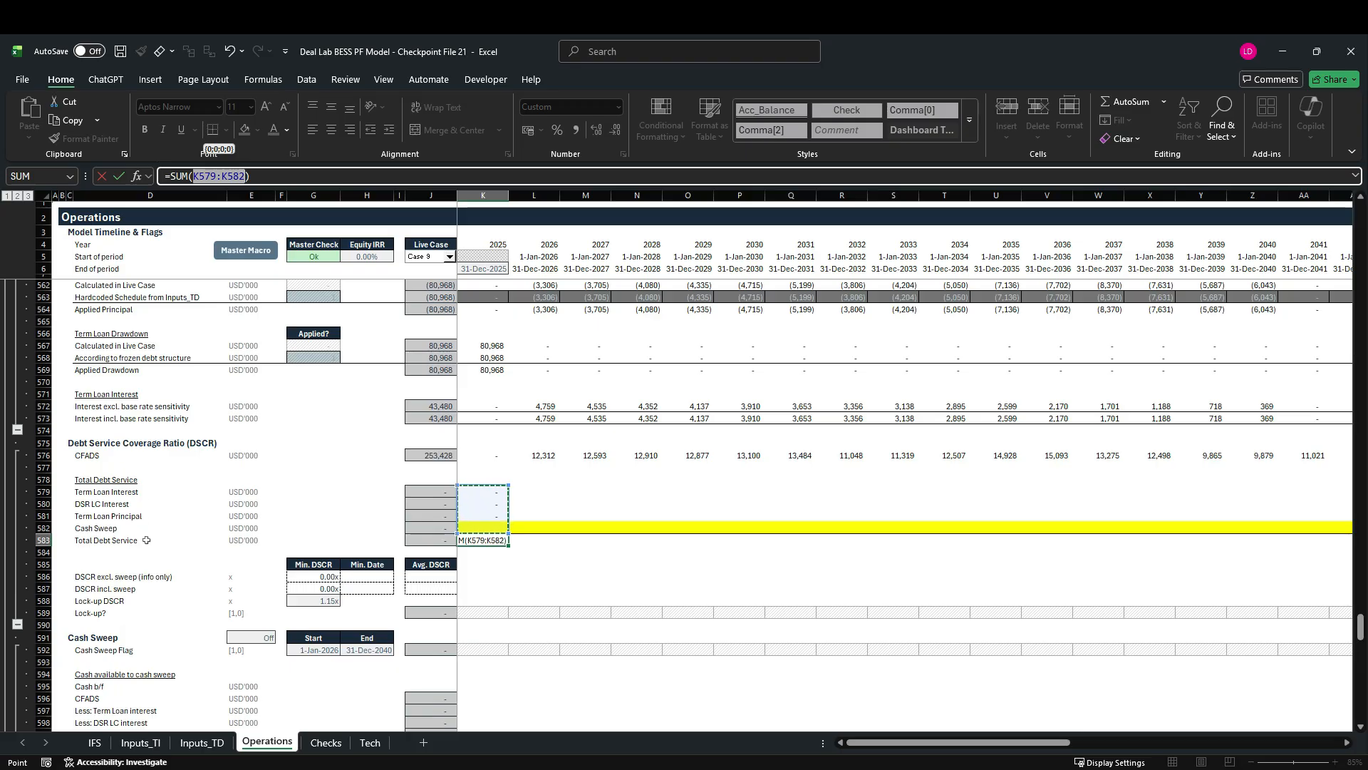
{"action": "key", "text": "ctrl+Return"}
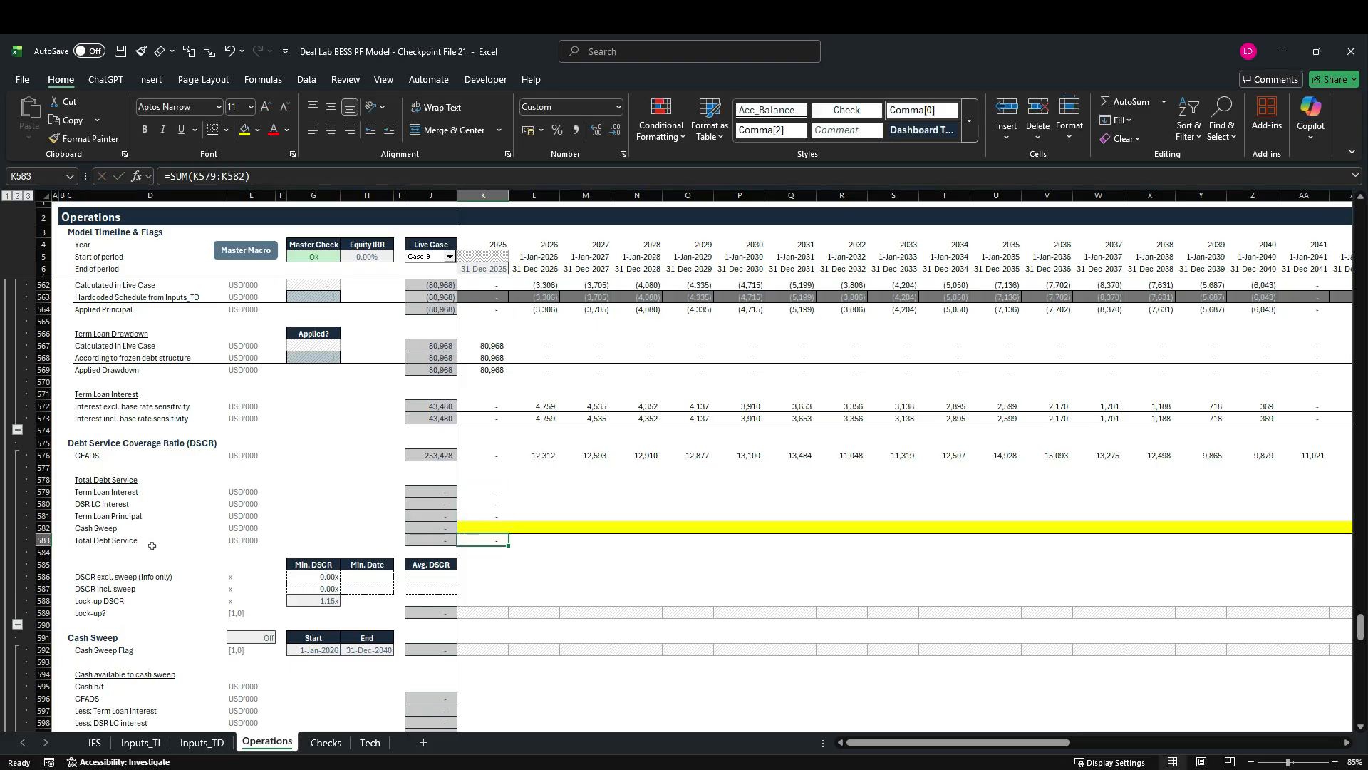
Try to fill the 2025 debt service formulas in K579:K583 right through 2060.
{"action": "key", "text": "shift+Up"}
{"action": "key", "text": "shift+Up"}
{"action": "key", "text": "shift+Up"}
{"action": "key", "text": "shift+Up"}
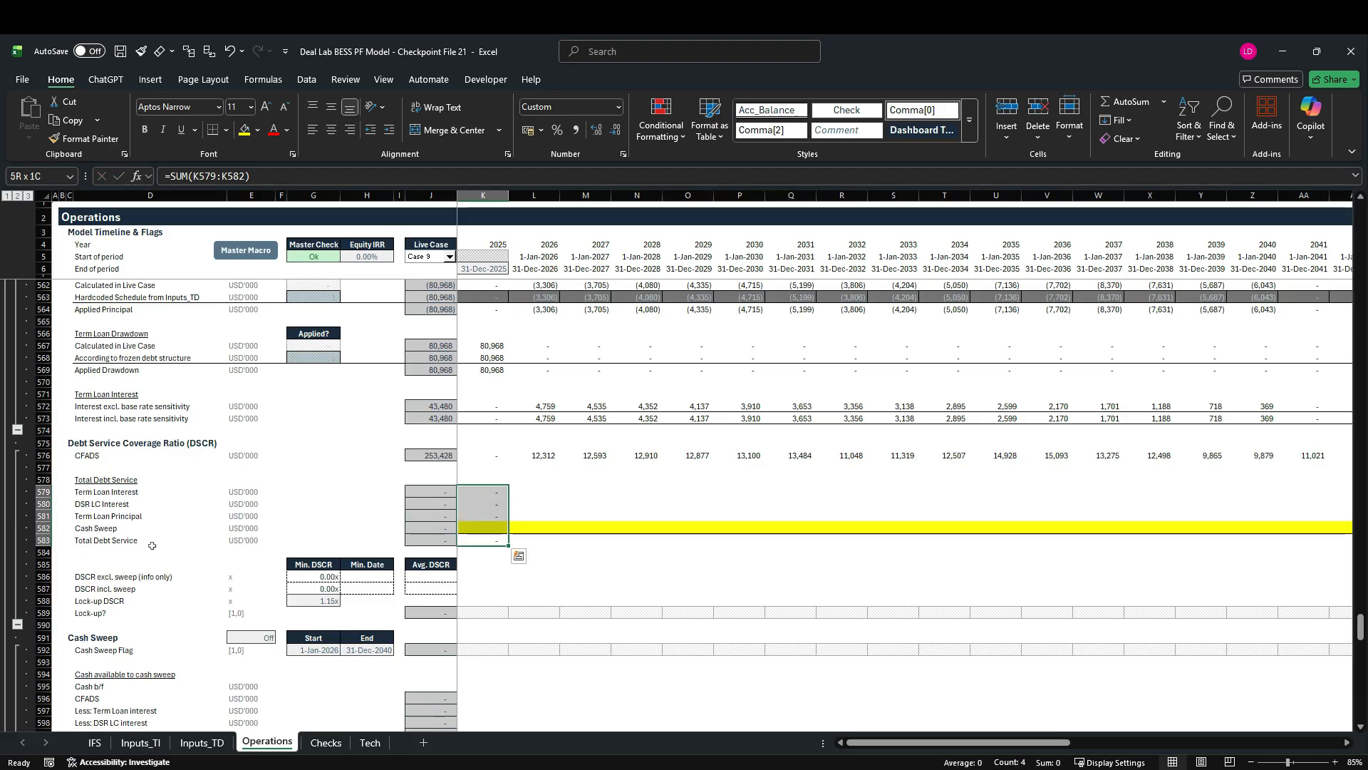
{"action": "key", "text": "ctrl+shift+Right"}
{"action": "key", "text": "ctrl+r"}
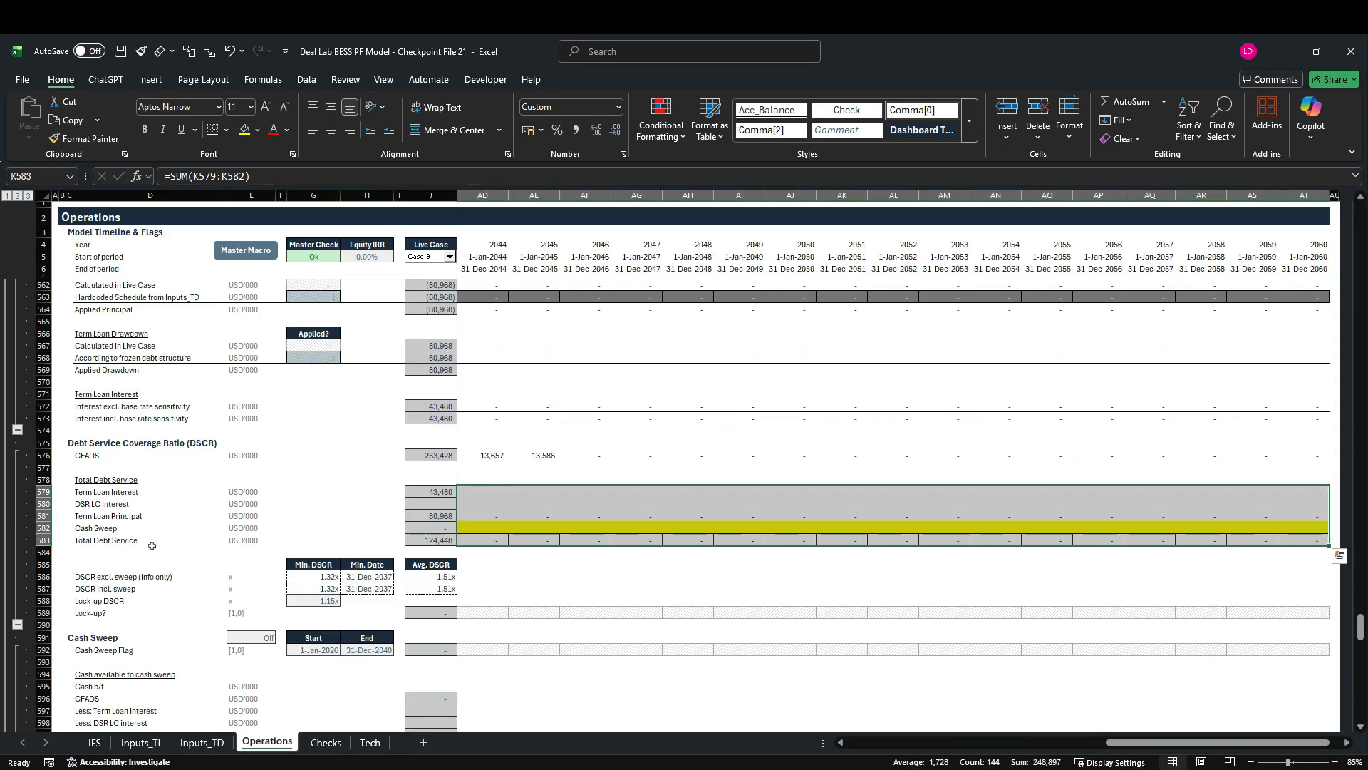
{"action": "key", "text": "ctrl+z"}
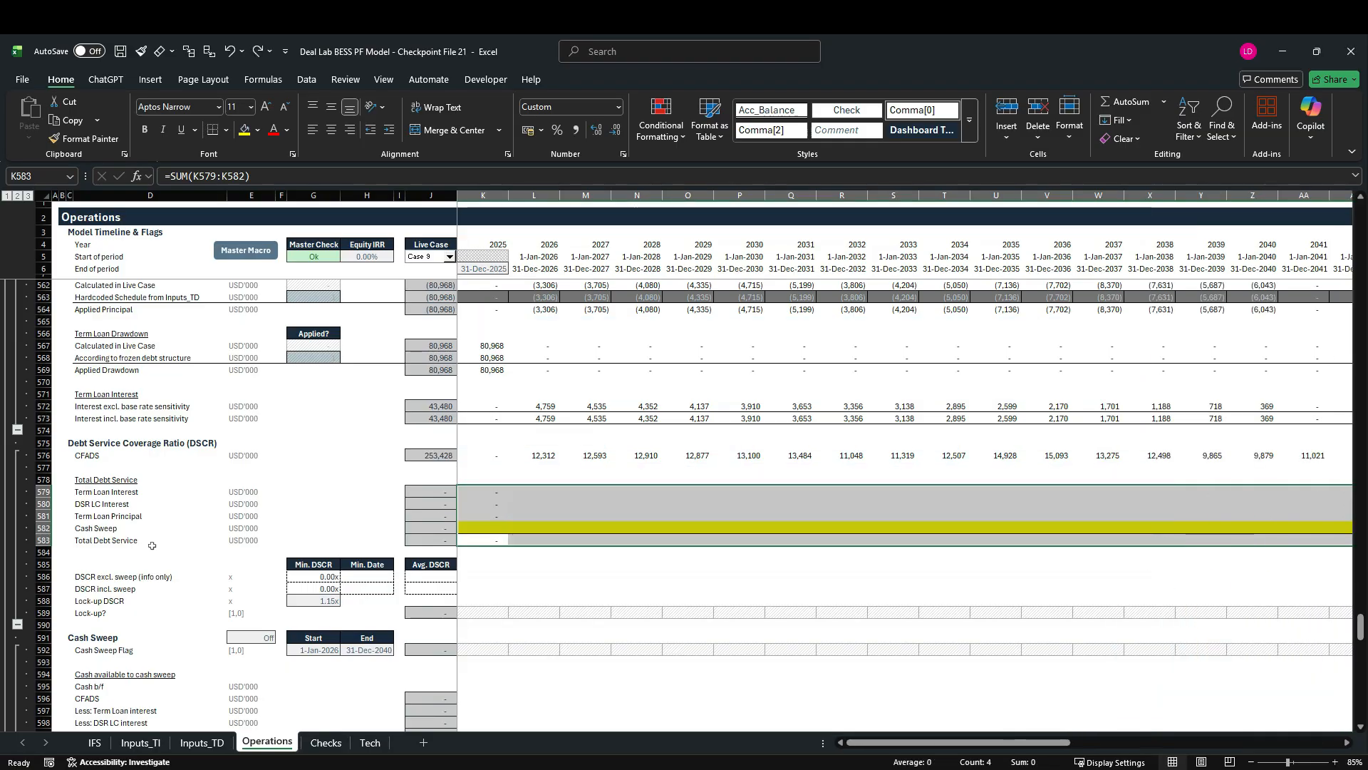
Copy K579:K583 and paste only the formulas across the Total Debt Service rows from 2025 through 2060, keeping the existing formatting.
{"action": "key", "text": "Left"}
{"action": "key", "text": "Right"}
{"action": "key", "text": "shift+Up"}
{"action": "key", "text": "shift+Up"}
{"action": "key", "text": "shift+Up"}
{"action": "key", "text": "shift+Up"}
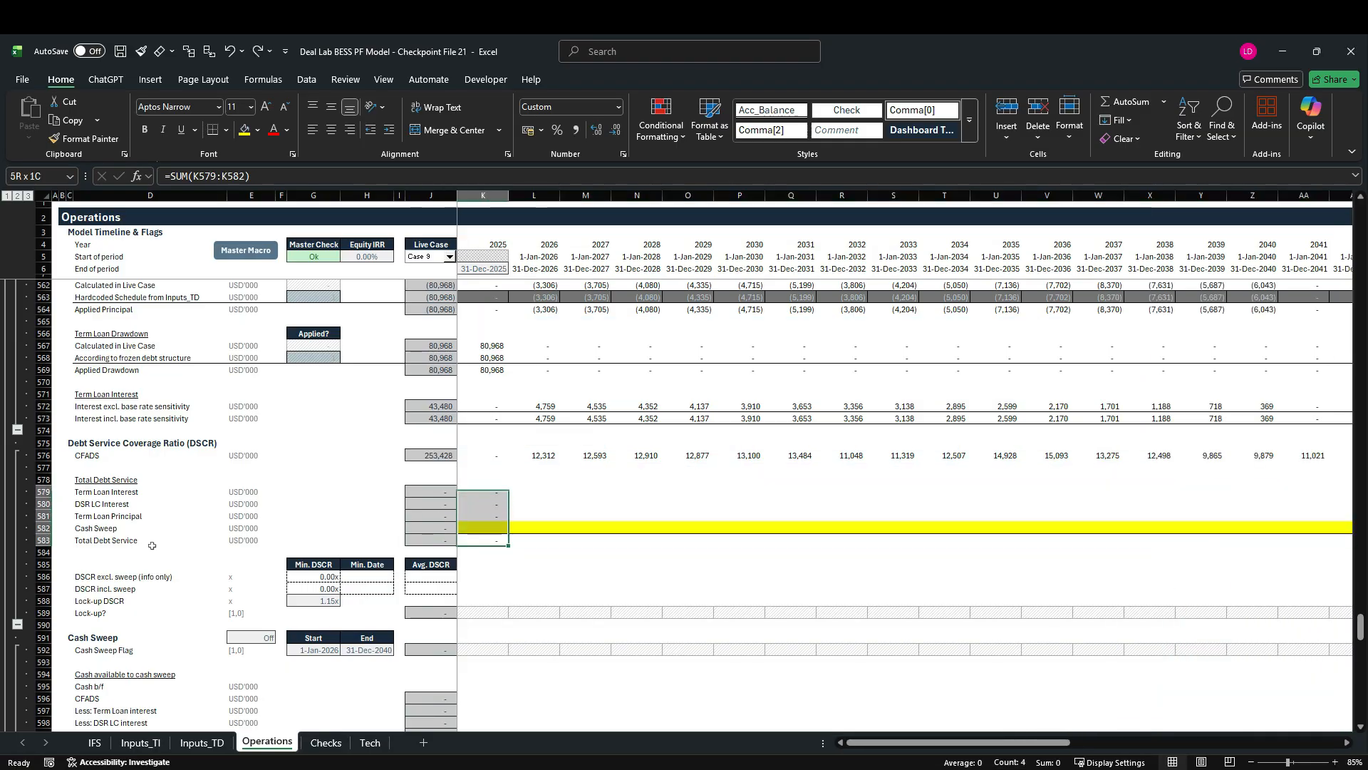
{"action": "key", "text": "ctrl+c"}
{"action": "key", "text": "Up"}
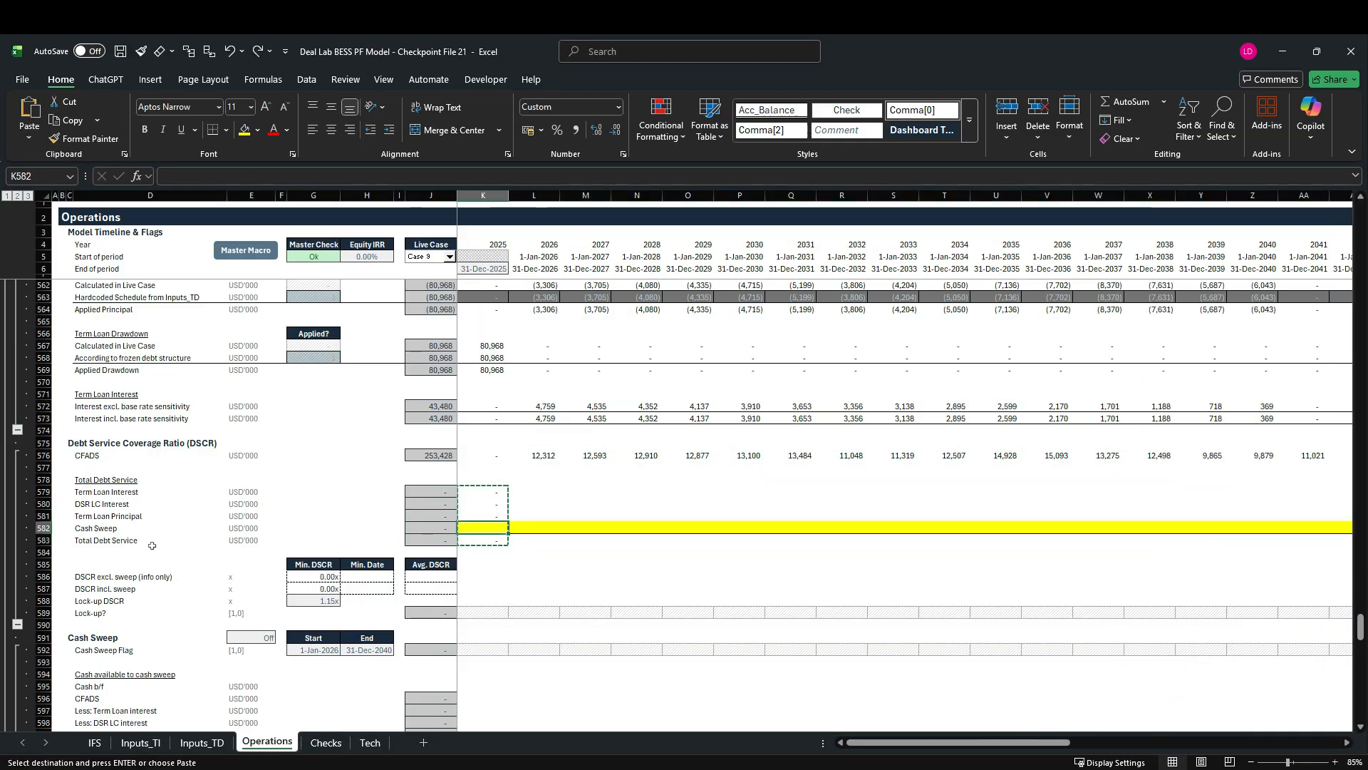
{"action": "key", "text": "Up"}
{"action": "key", "text": "Up"}
{"action": "key", "text": "Up"}
{"action": "key", "text": "shift+Down"}
{"action": "key", "text": "shift+Down"}
{"action": "key", "text": "shift+Down"}
{"action": "key", "text": "shift+Down"}
{"action": "key", "text": "ctrl+shift+Right"}
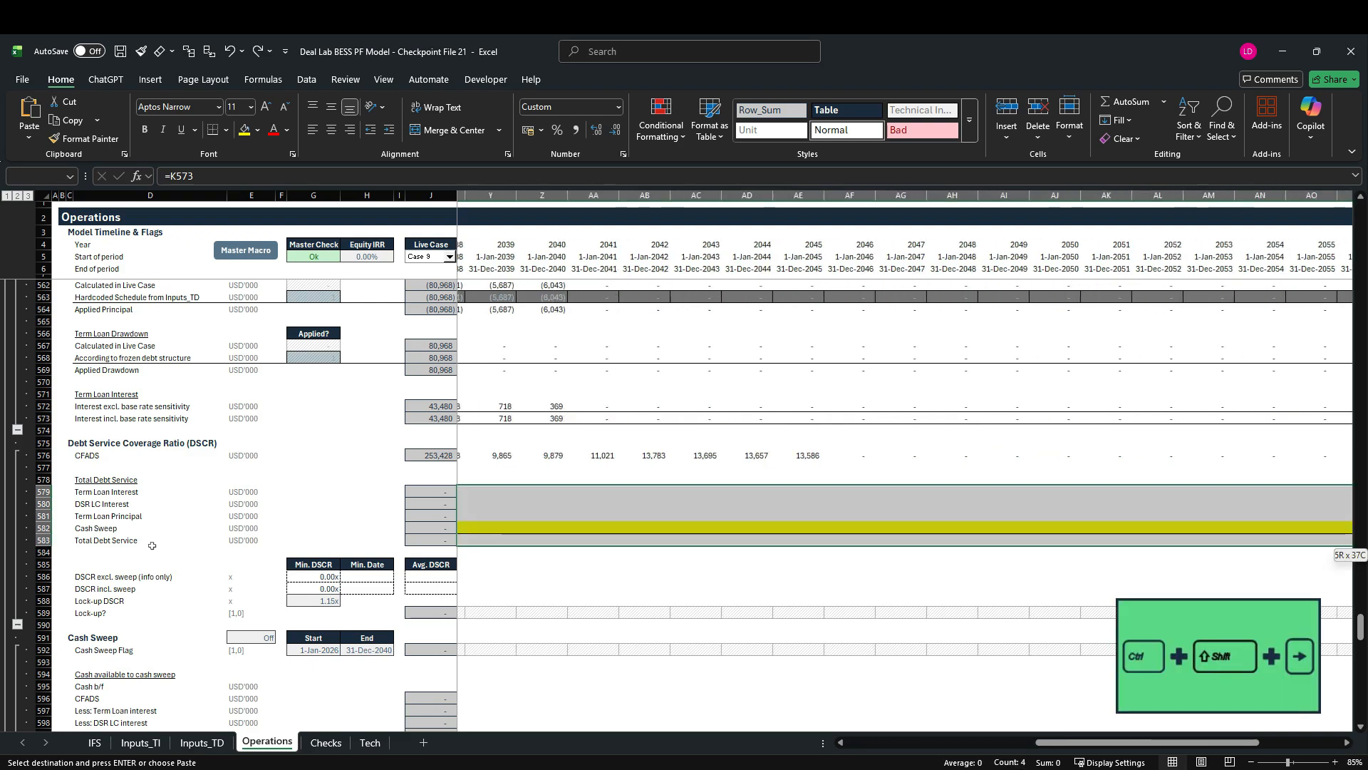
{"action": "key", "text": "shift+Left"}
{"action": "key", "text": "alt+h"}
{"action": "key", "text": "v"}
{"action": "key", "text": "s"}
{"action": "key", "text": "f"}
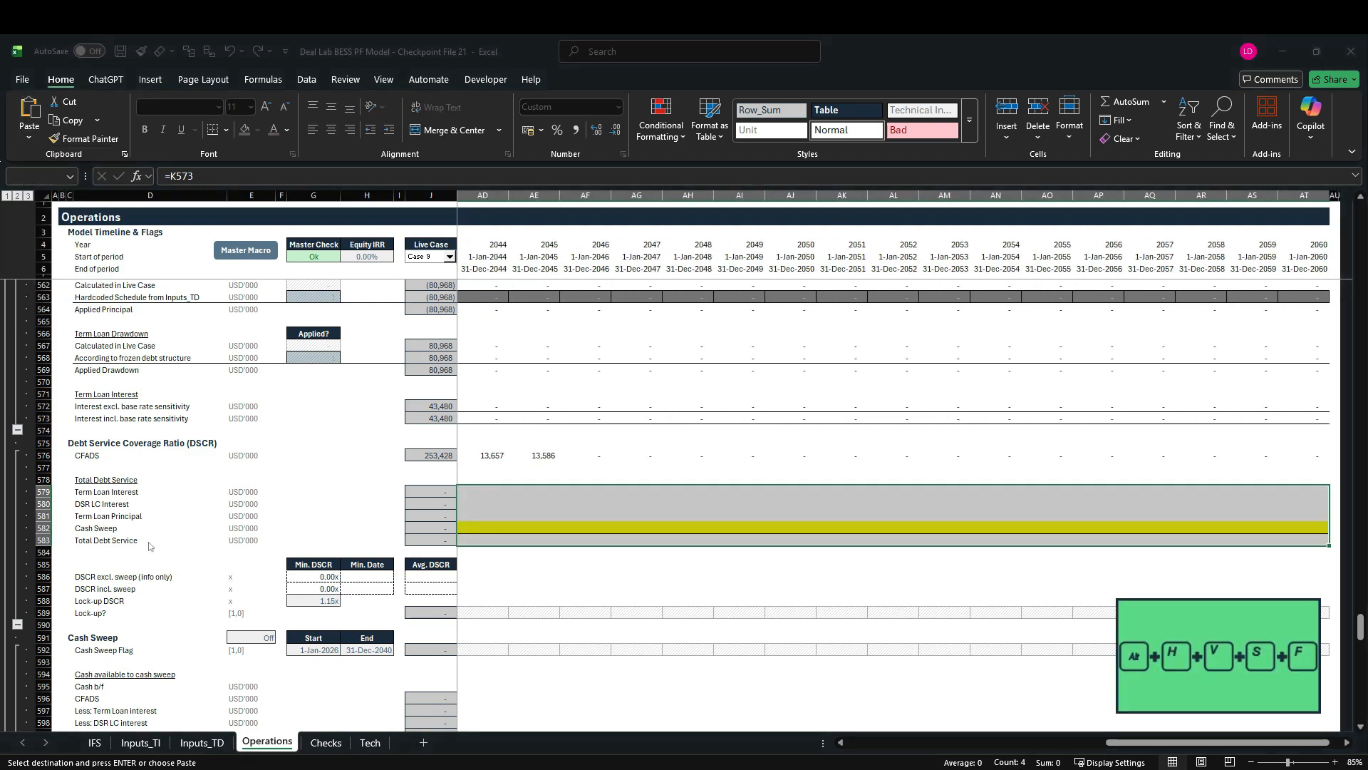
{"action": "key", "text": "Return"}
{"action": "key", "text": "Escape"}
{"action": "key", "text": "Left"}
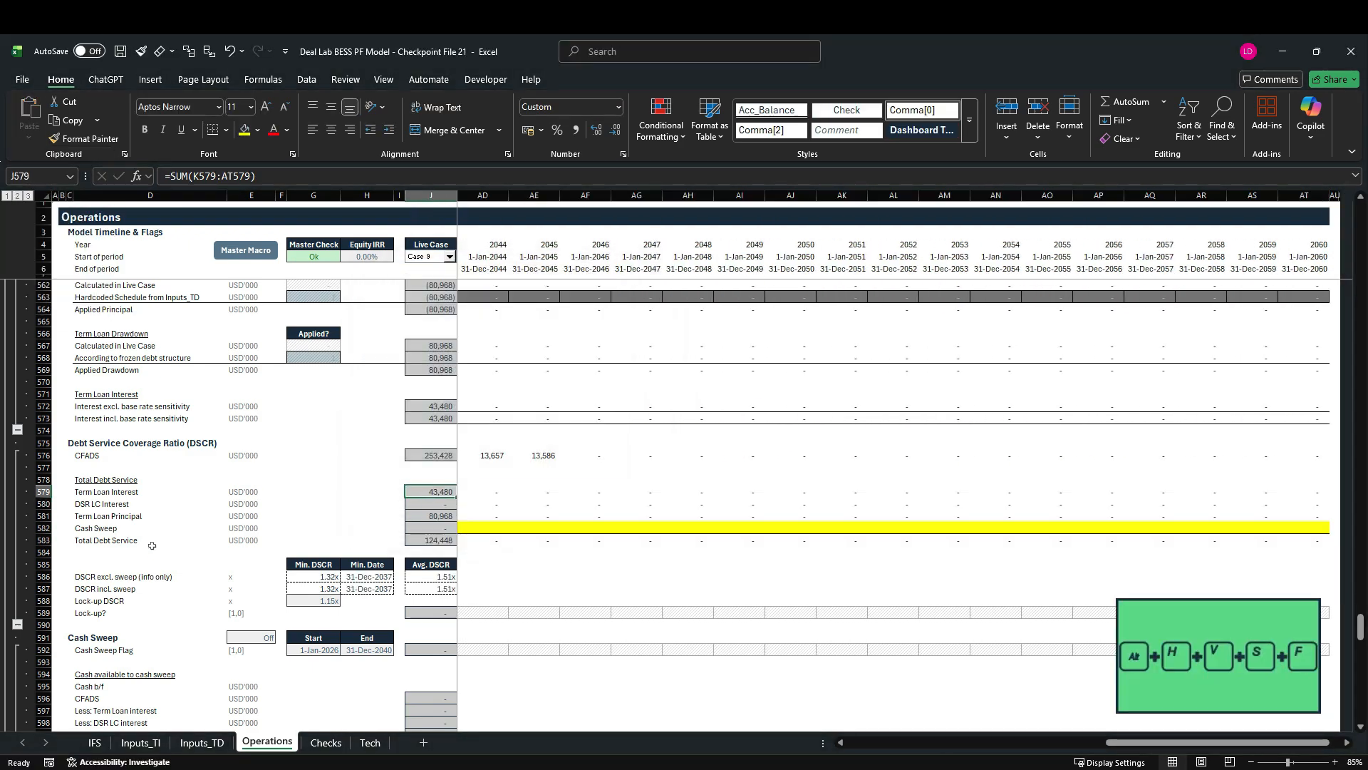
{"action": "key", "text": "Right"}
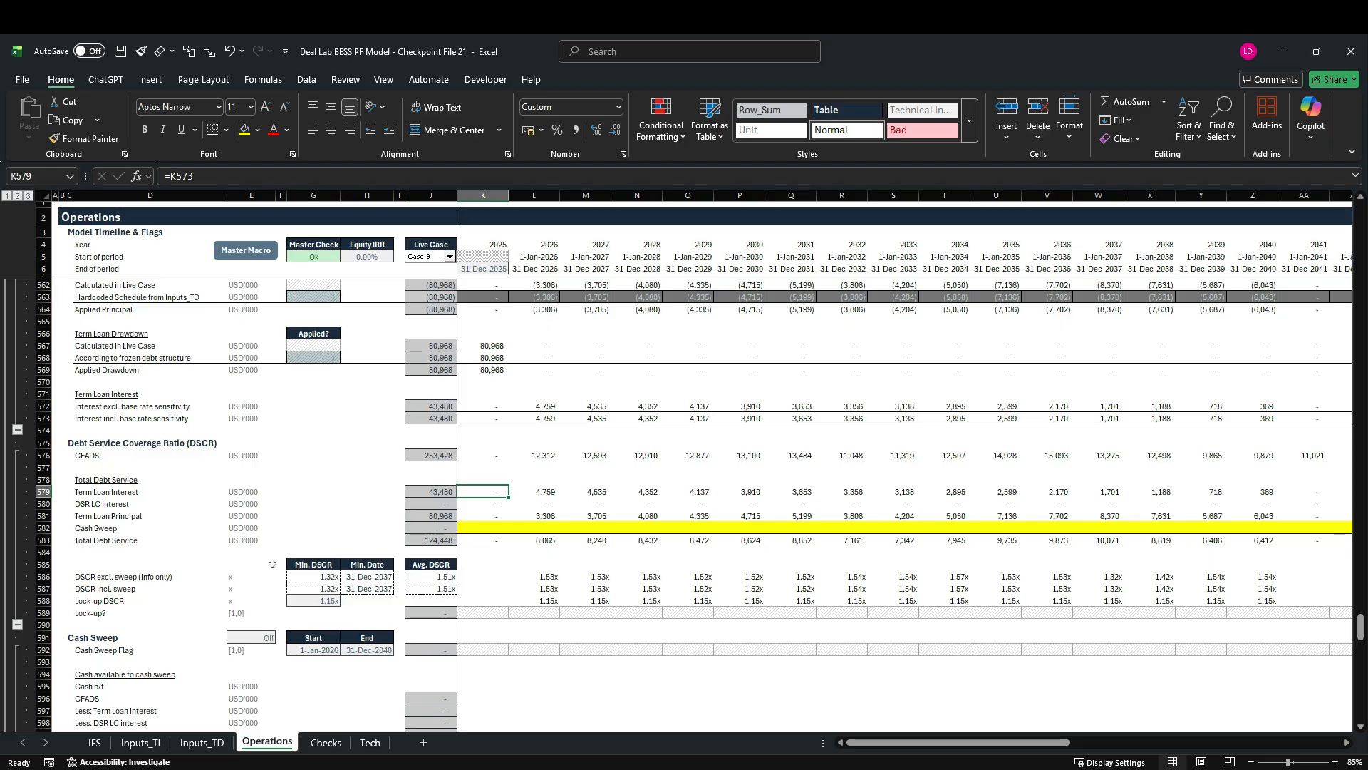
Examine the 2026 formulas for DSCR excluding sweep, DSCR including sweep and Lock-up DSCR, plus the lock-up threshold link in G588.
{"action": "double_click", "coordinate": [548, 577]}
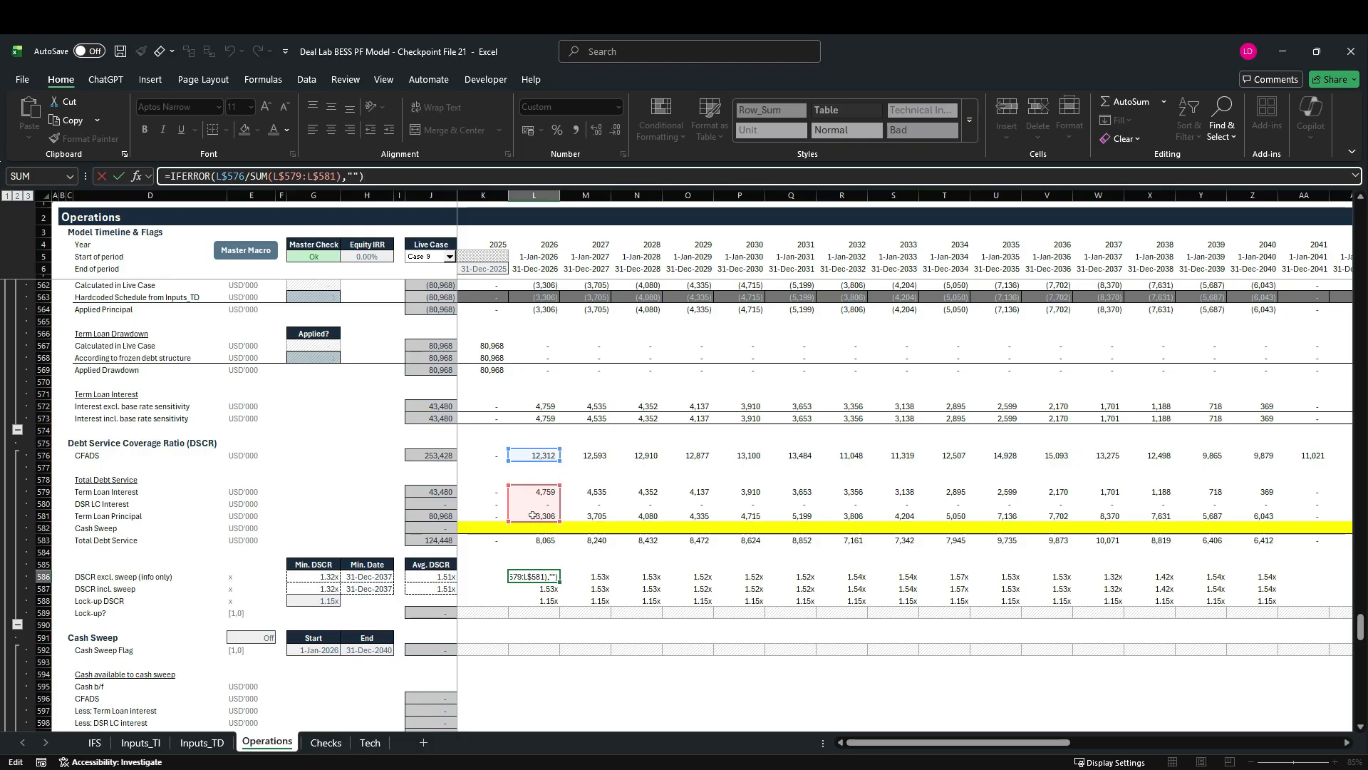
{"action": "key", "text": "Escape"}
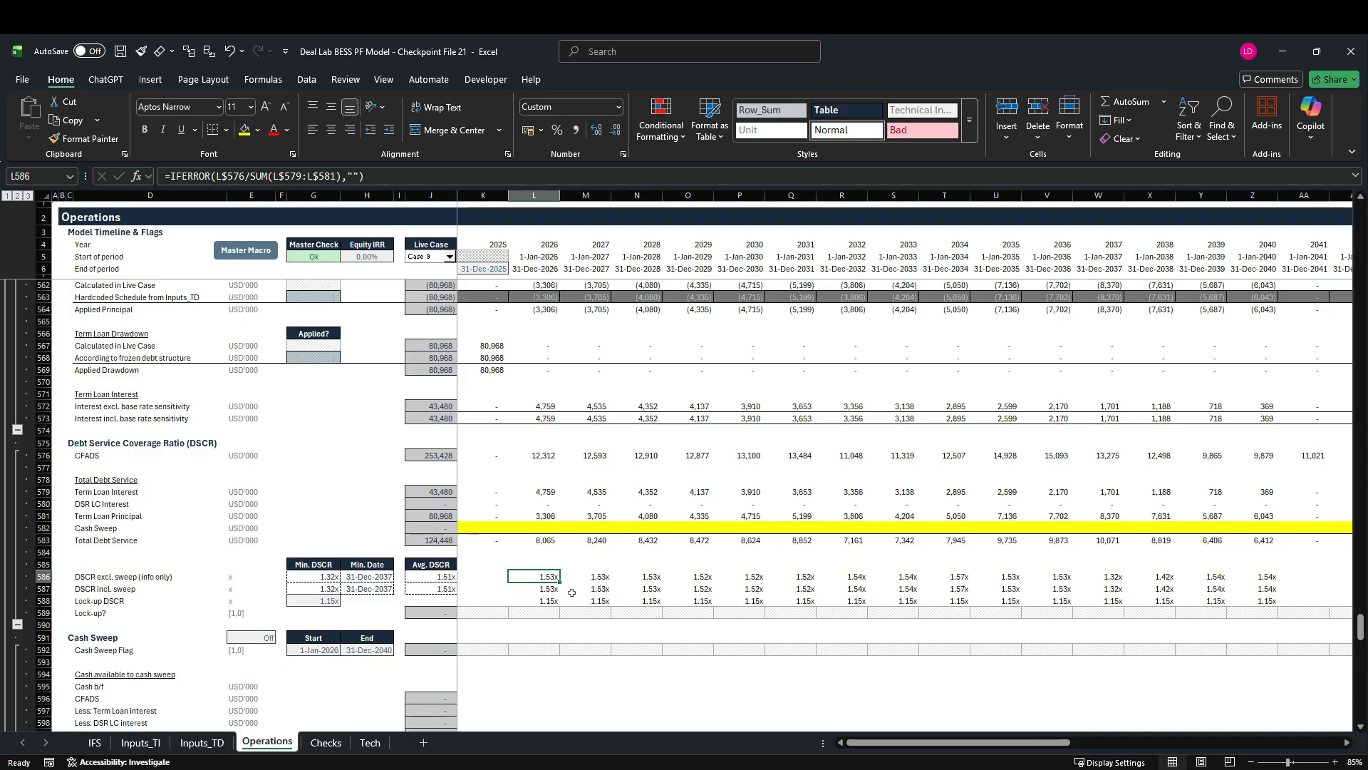
{"action": "double_click", "coordinate": [555, 590]}
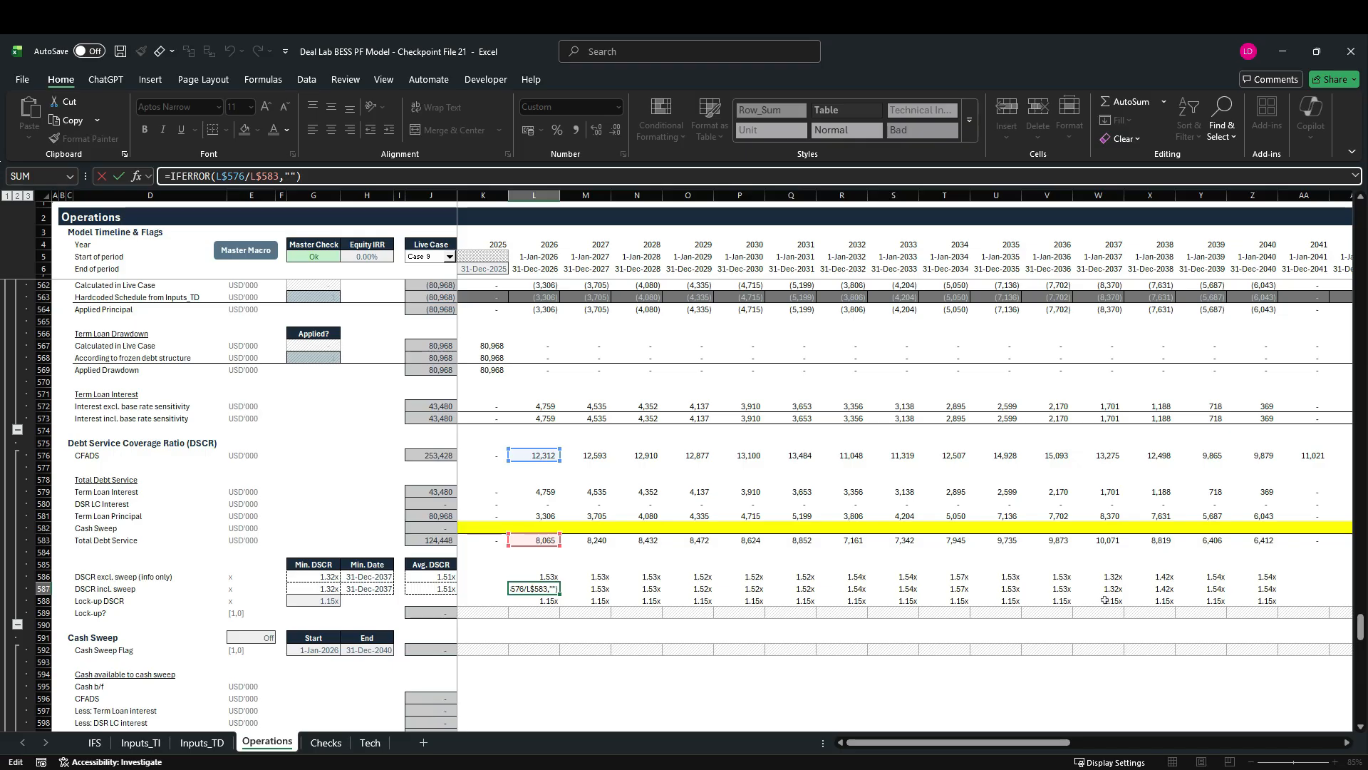
{"action": "key", "text": "Escape"}
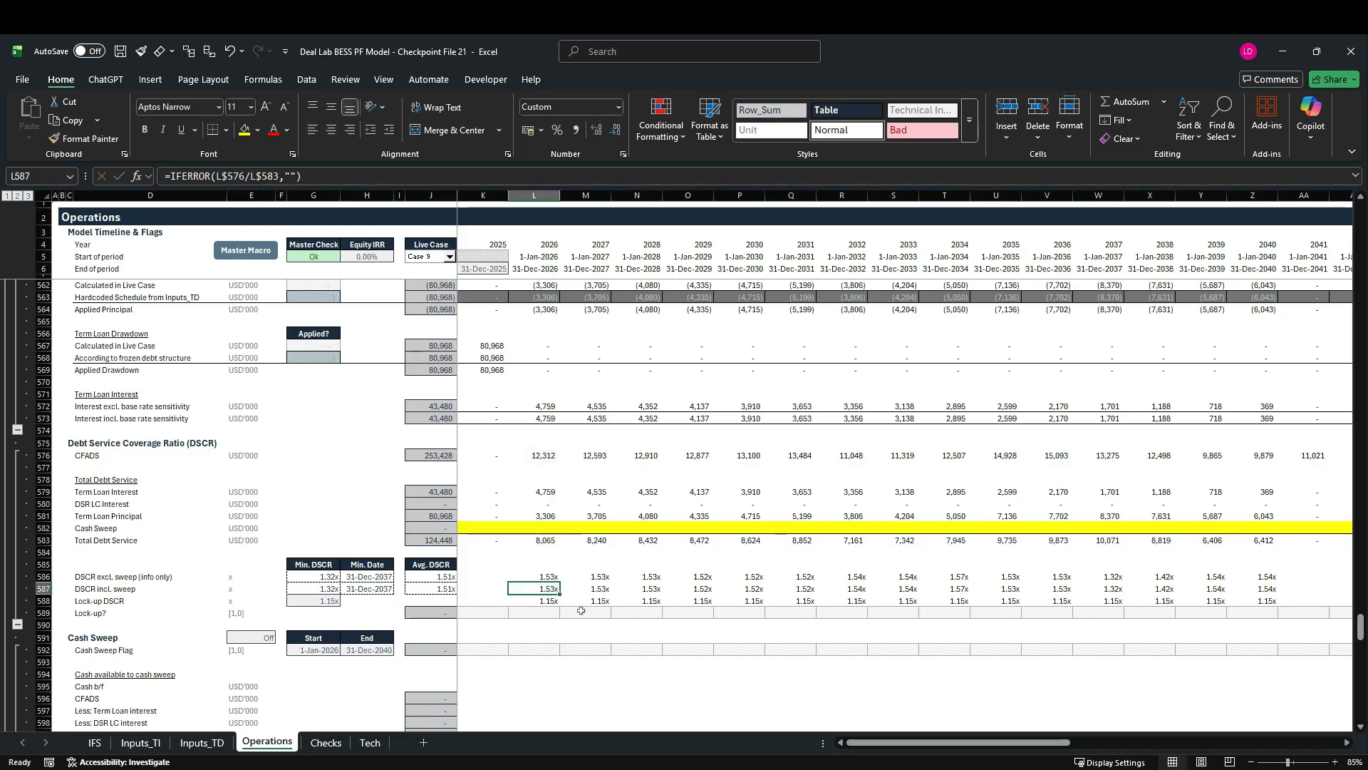
{"action": "left_click", "coordinate": [312, 602]}
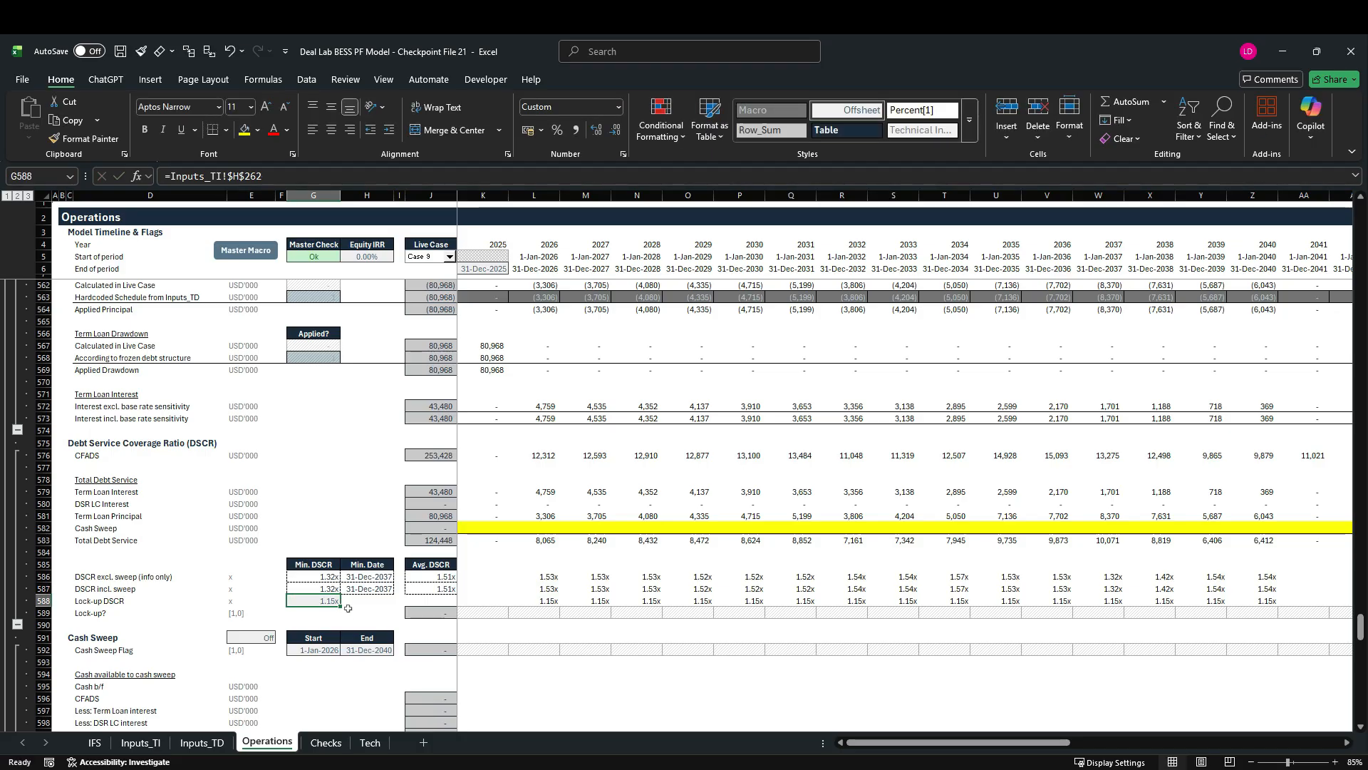
{"action": "left_click", "coordinate": [555, 602]}
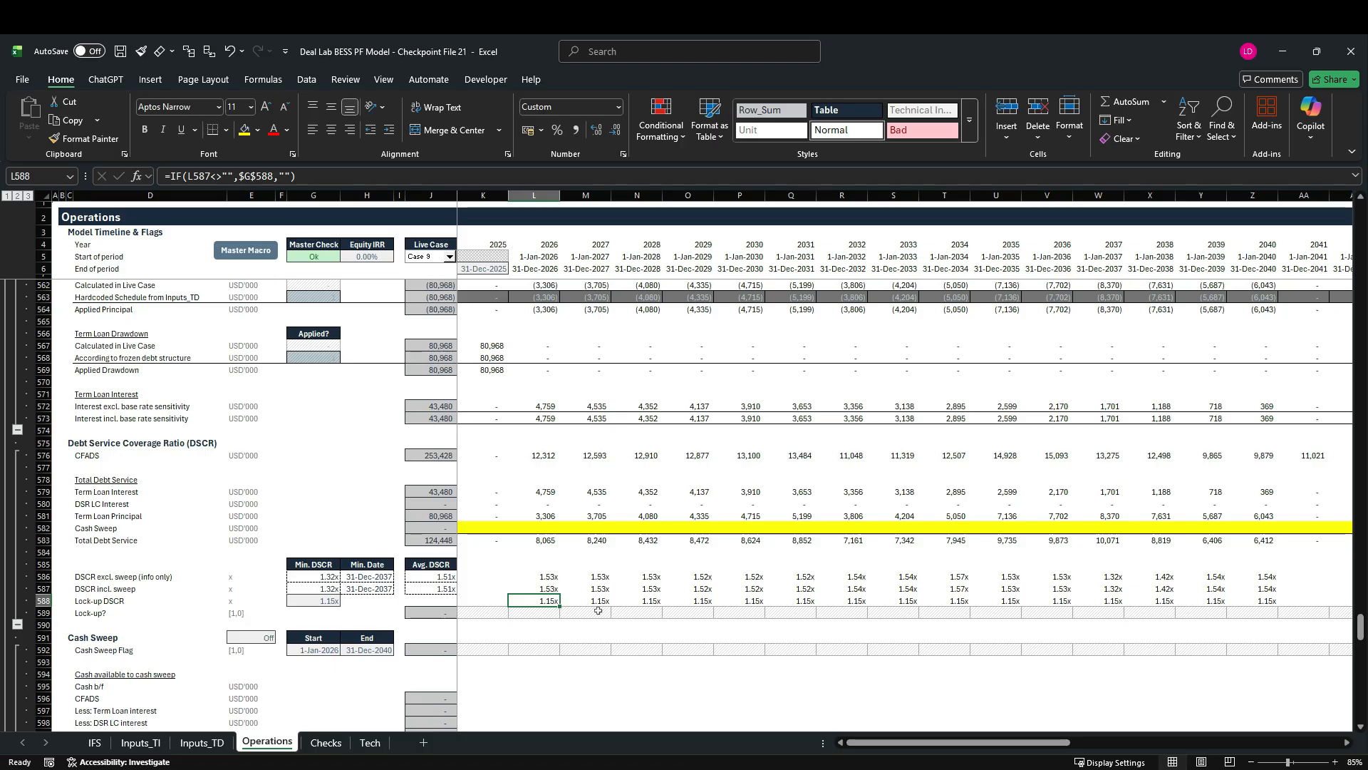
{"action": "key", "text": "F2"}
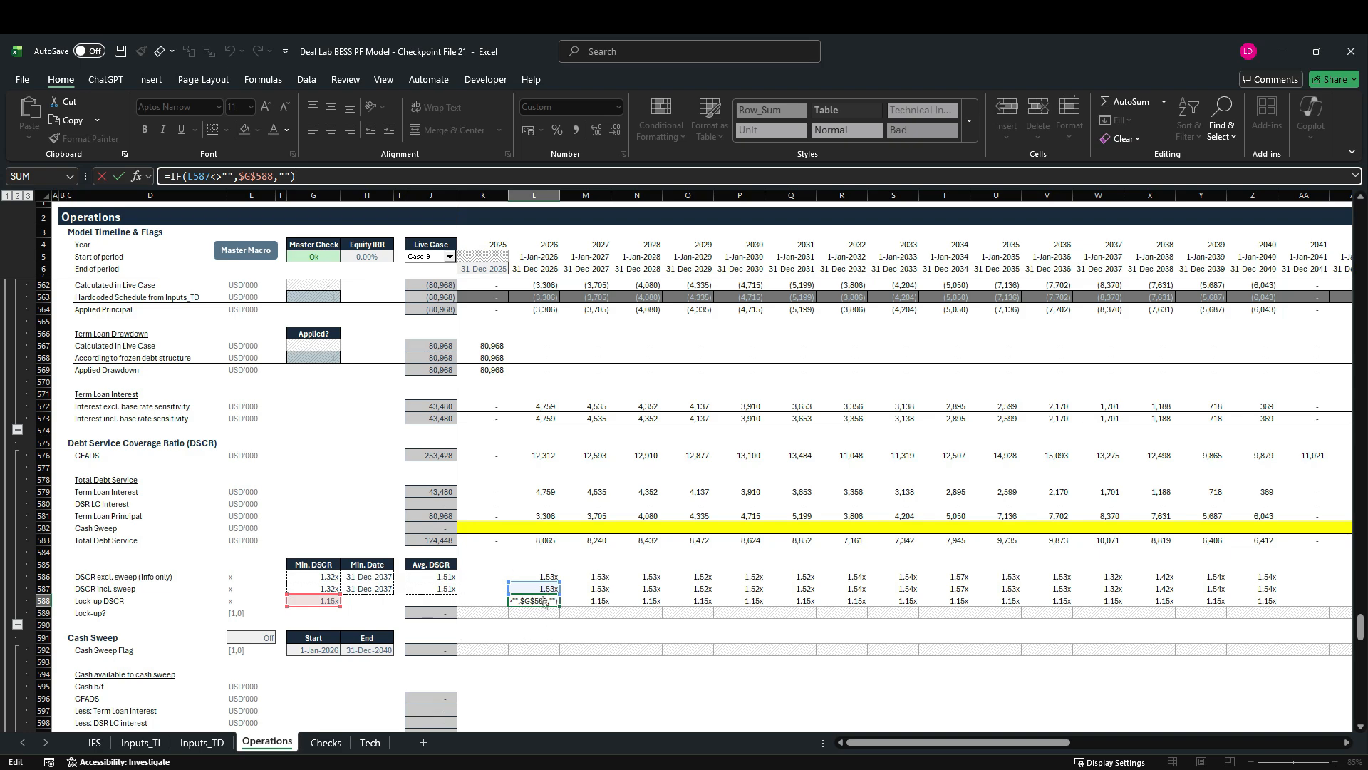
{"action": "key", "text": "Escape"}
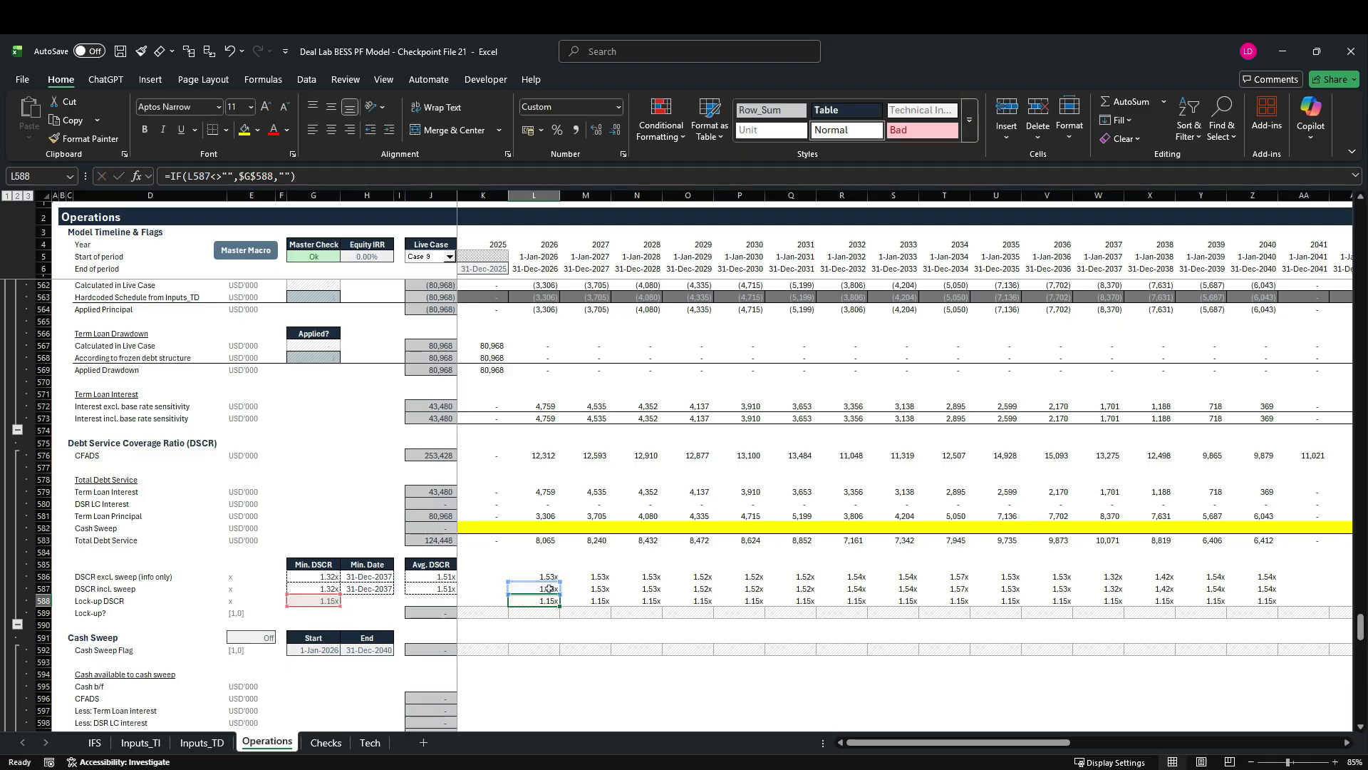
{"action": "left_click", "coordinate": [549, 588]}
{"action": "double_click", "coordinate": [549, 588]}
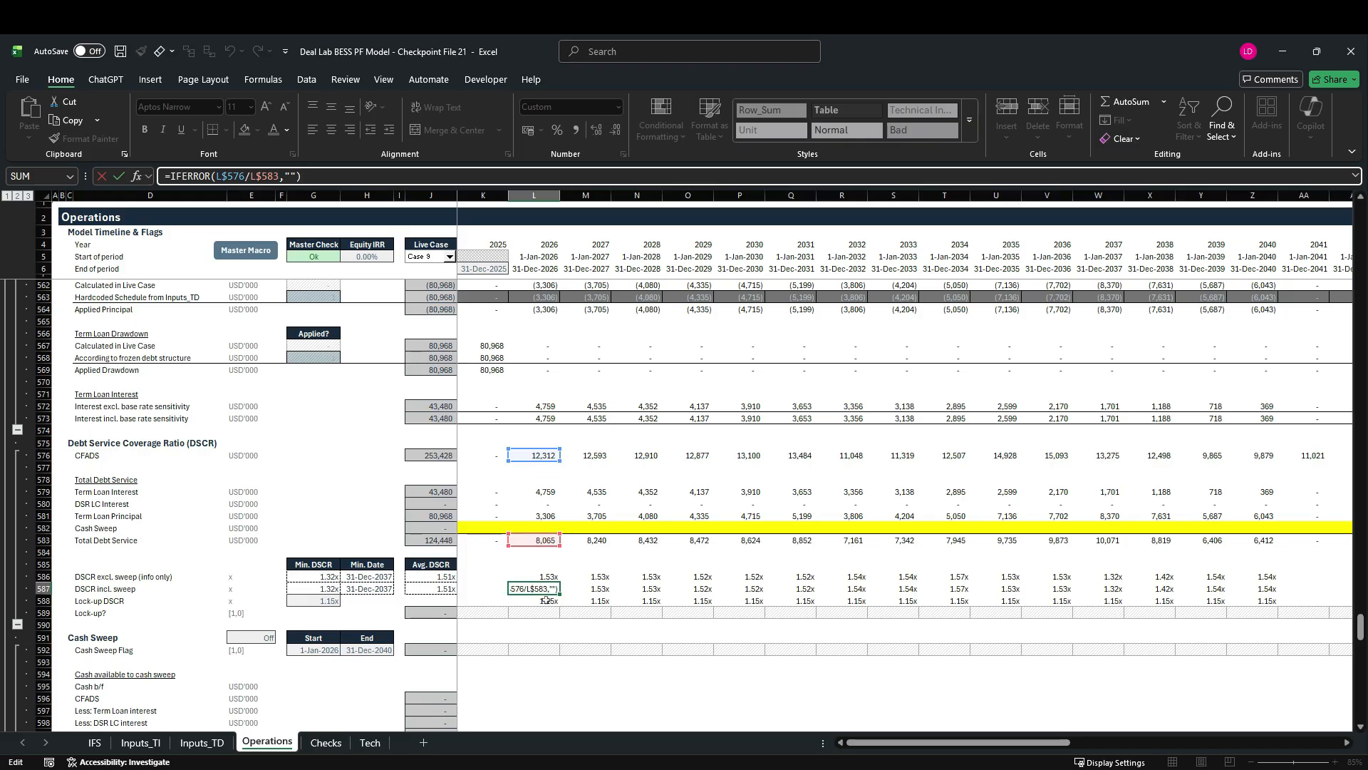
{"action": "key", "text": "Escape"}
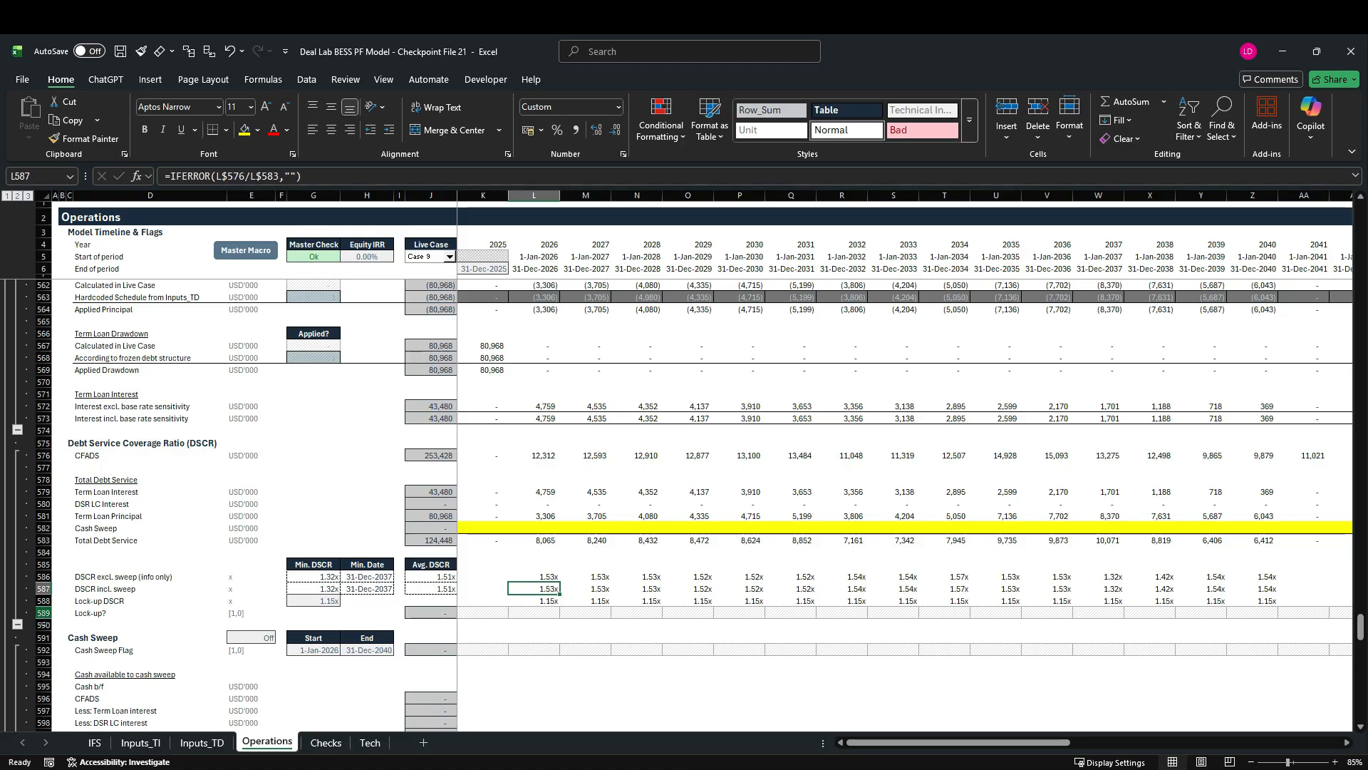
Enter =IF(AND(K587<>"",K587<=$G$588),1,0) in K589 and fill it right across the Lock-up? row's timeline.
{"action": "left_click", "coordinate": [42, 613]}
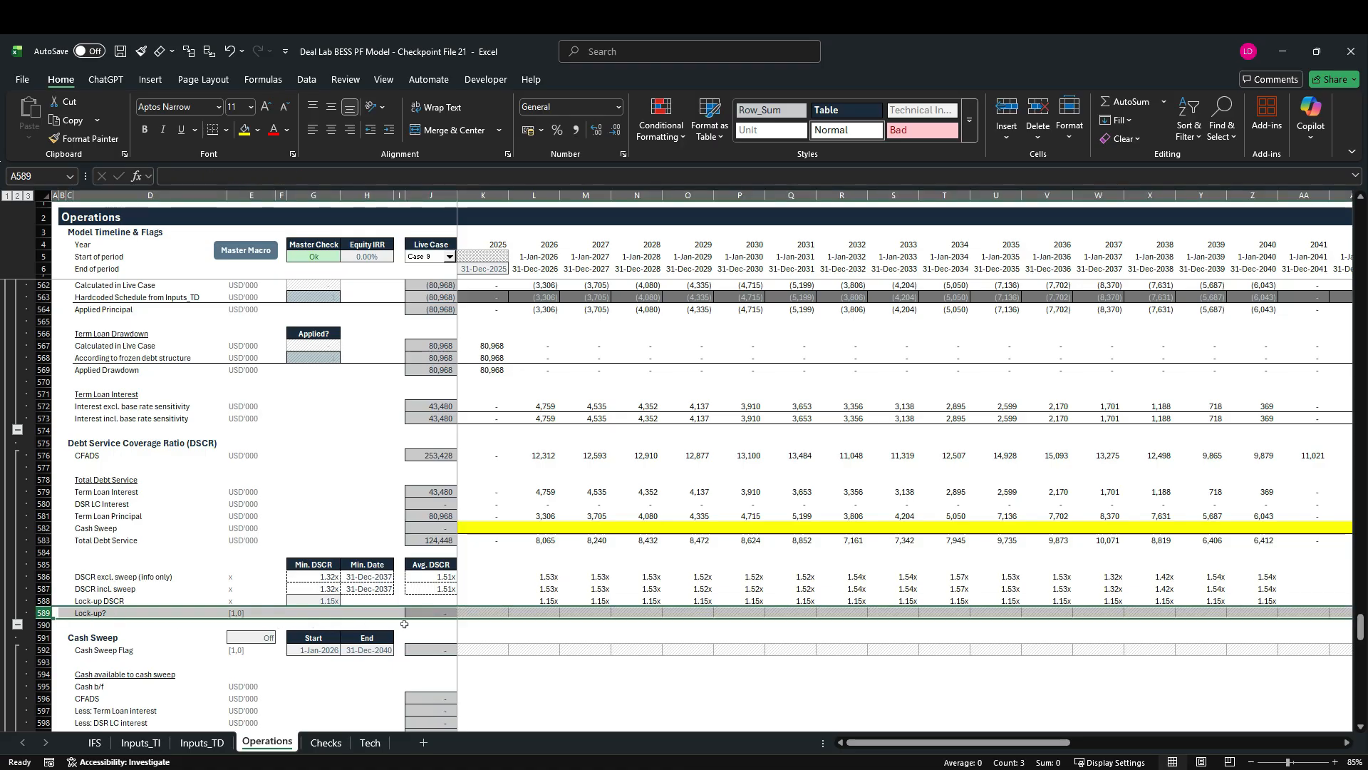
{"action": "left_click", "coordinate": [491, 614]}
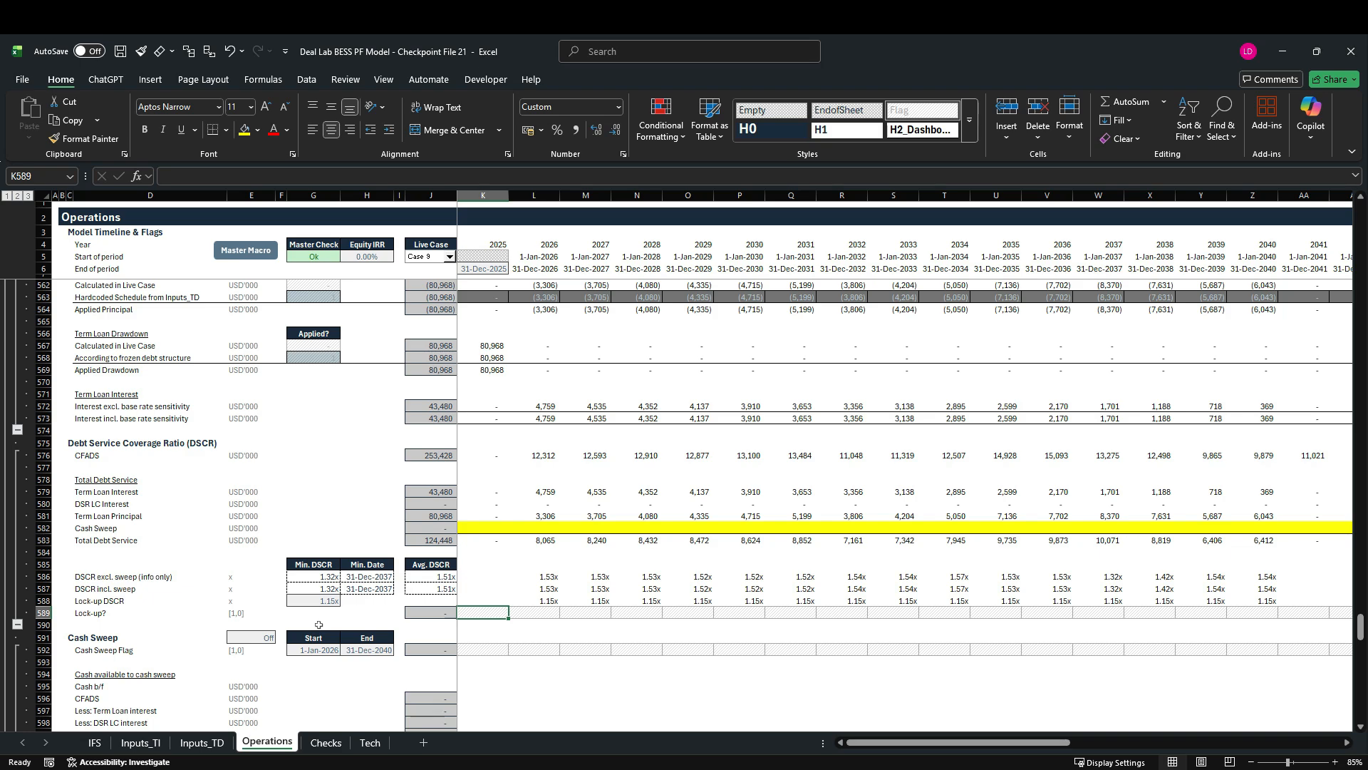
{"action": "type", "text": "=IF("}
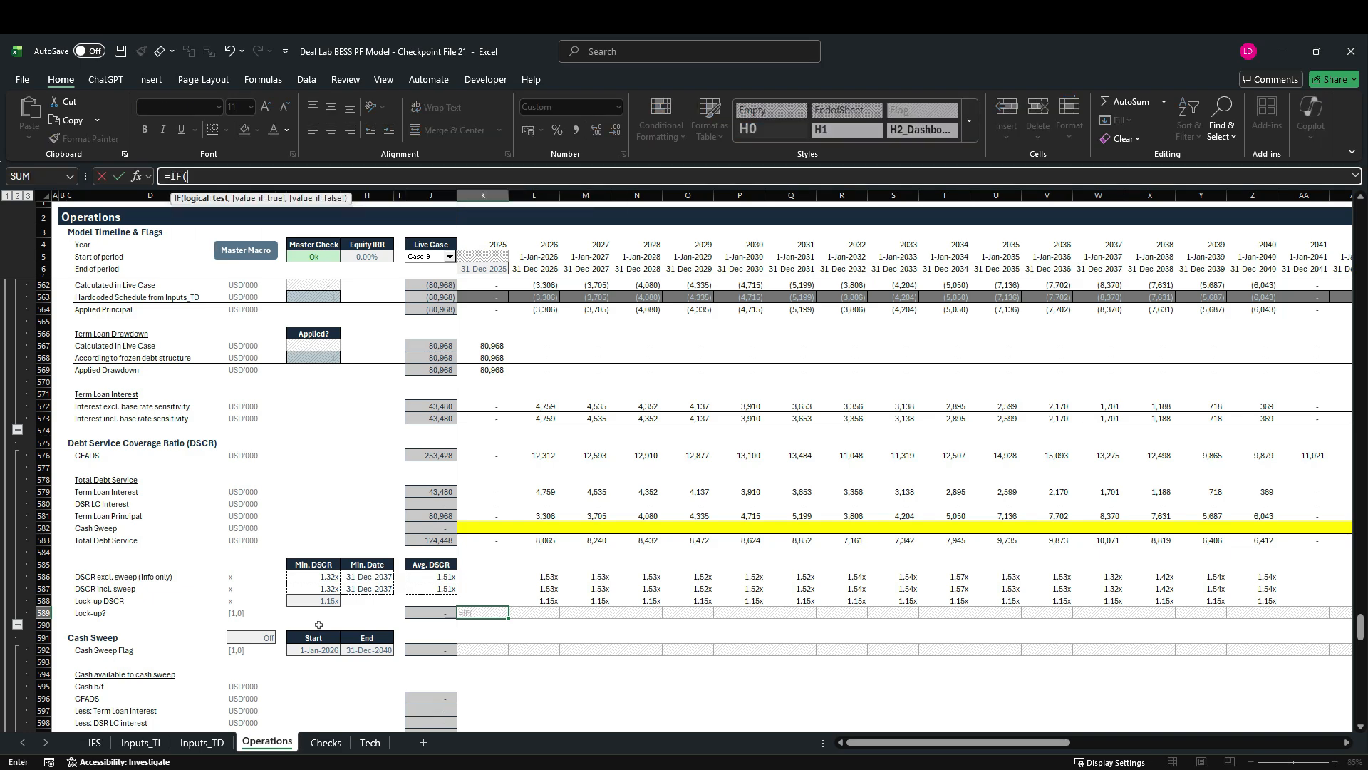
{"action": "type", "text": "am"}
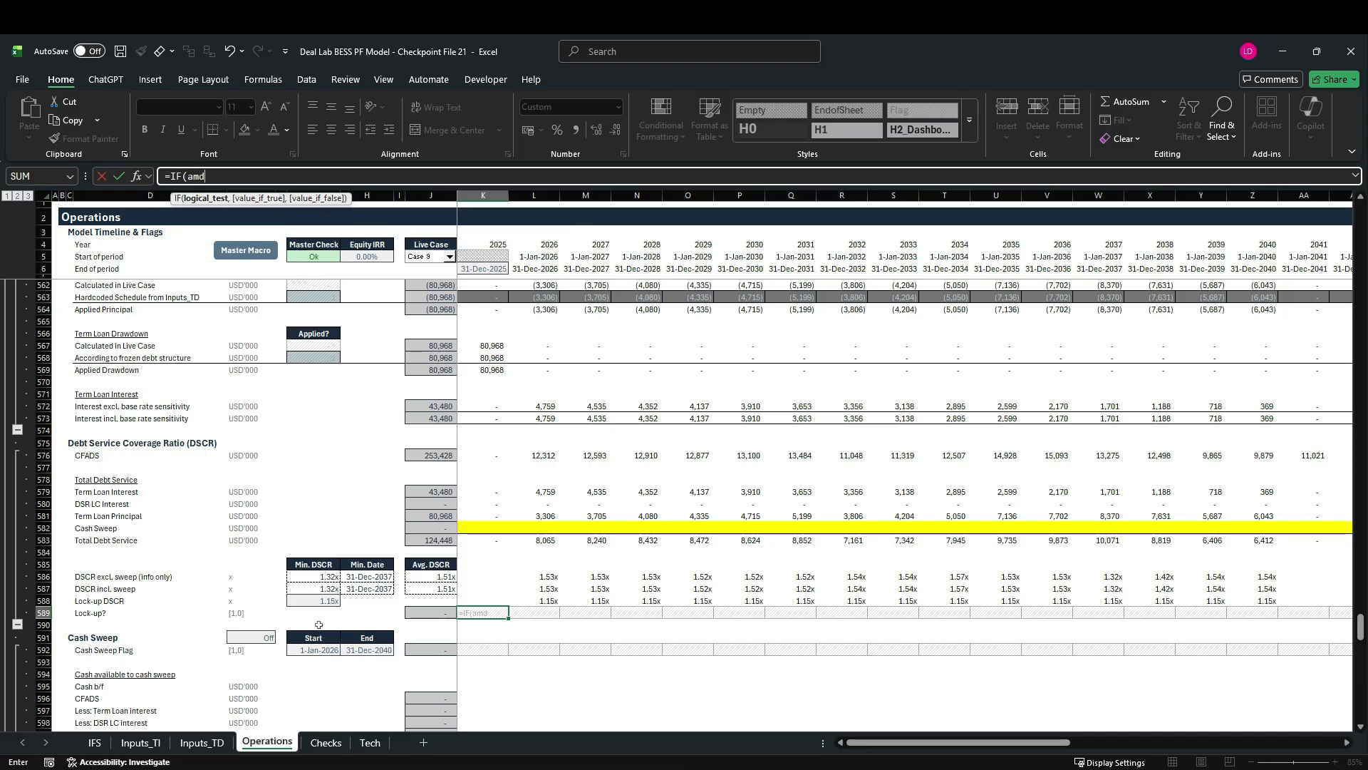
{"action": "key", "text": "BackSpace"}
{"action": "type", "text": "n"}
{"action": "key", "text": "Tab"}
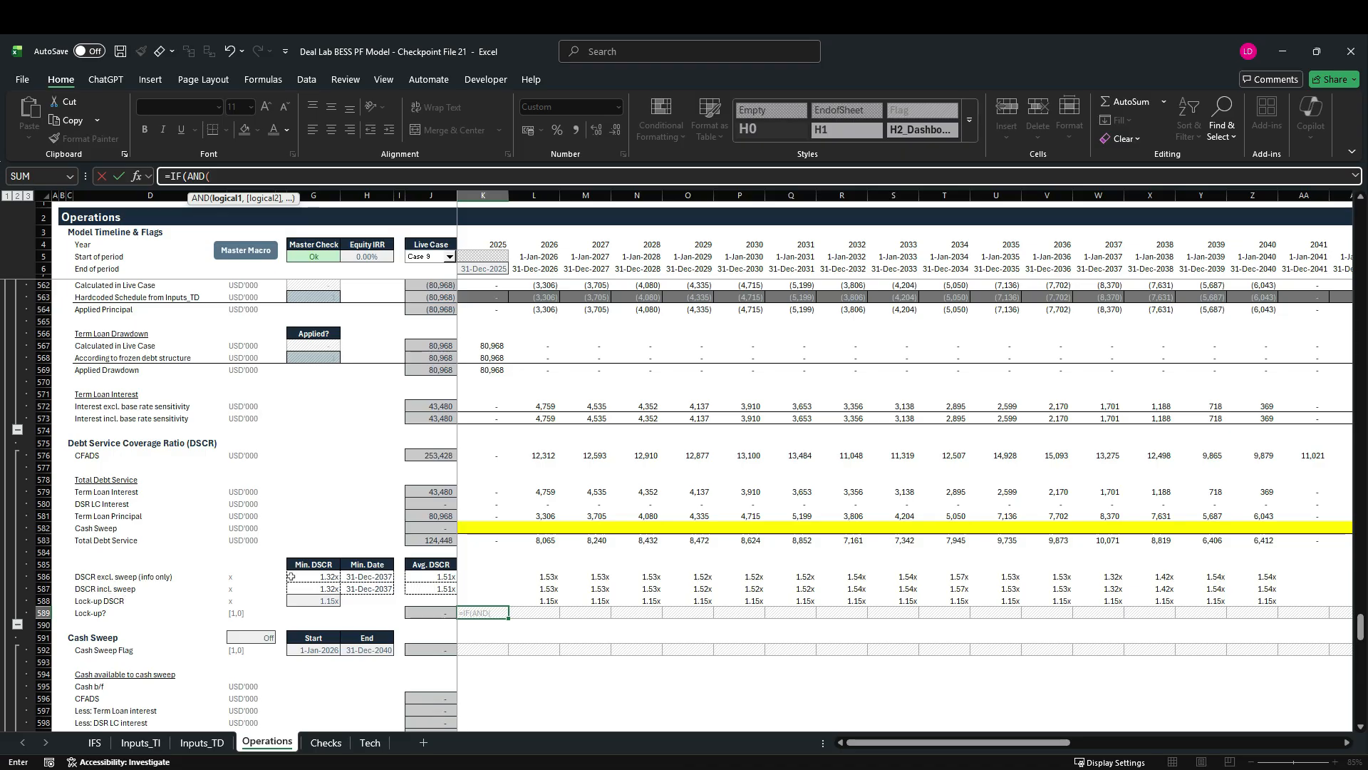
{"action": "left_click", "coordinate": [490, 588]}
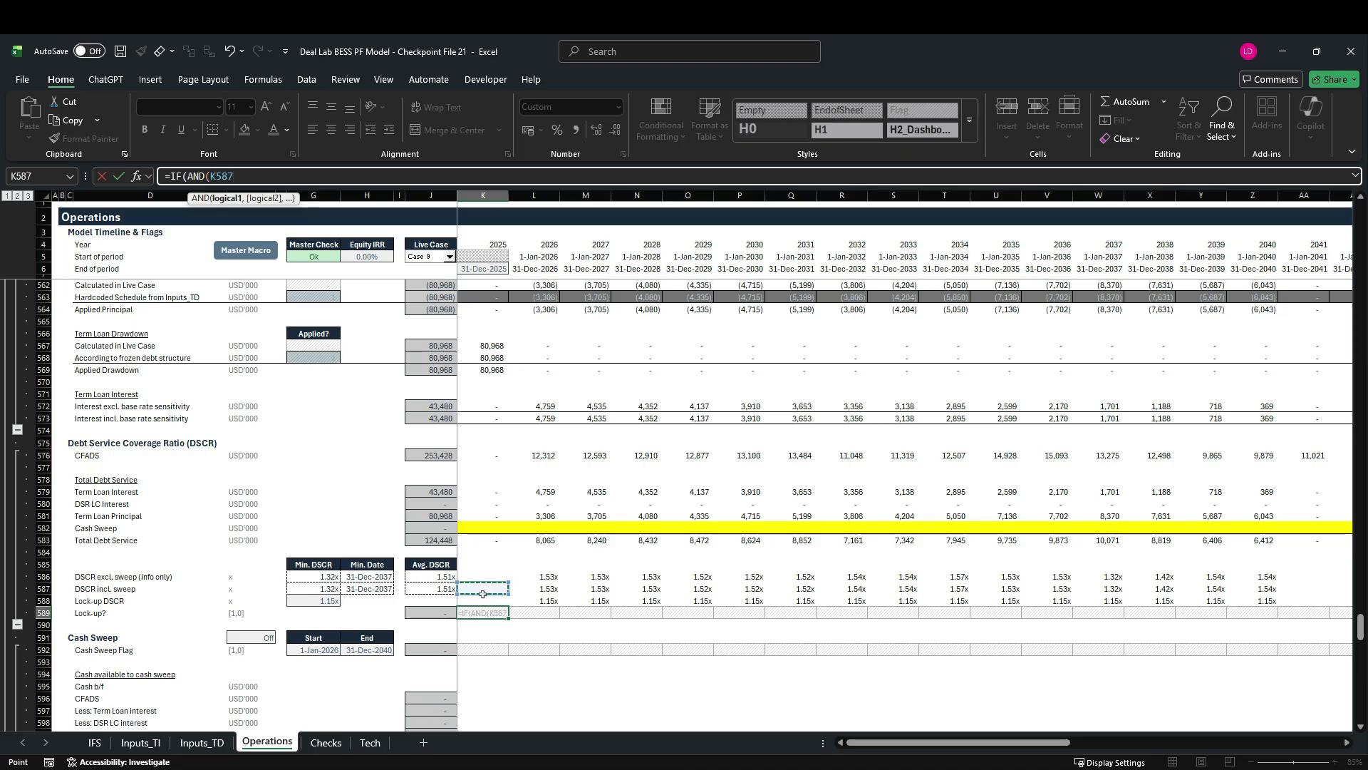
{"action": "type", "text": "<>\"\""}
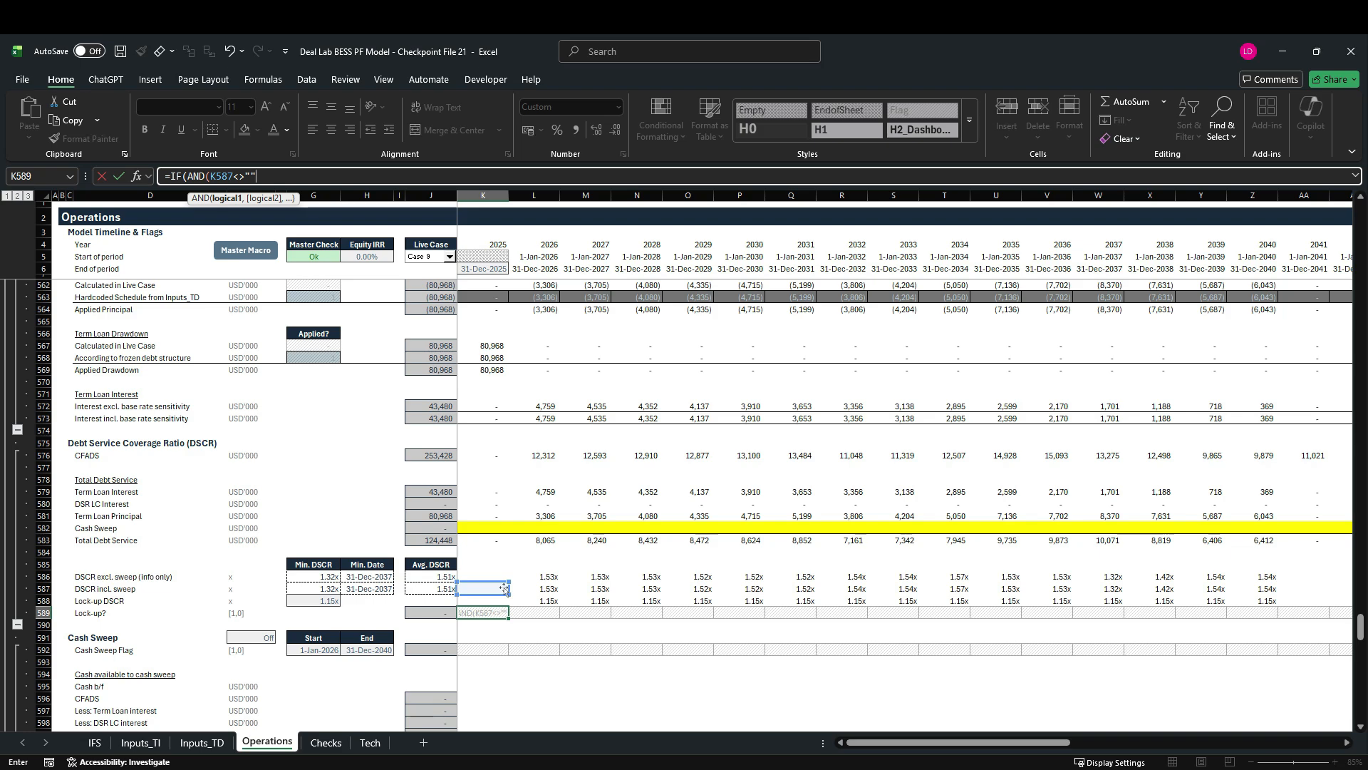
{"action": "type", "text": ","}
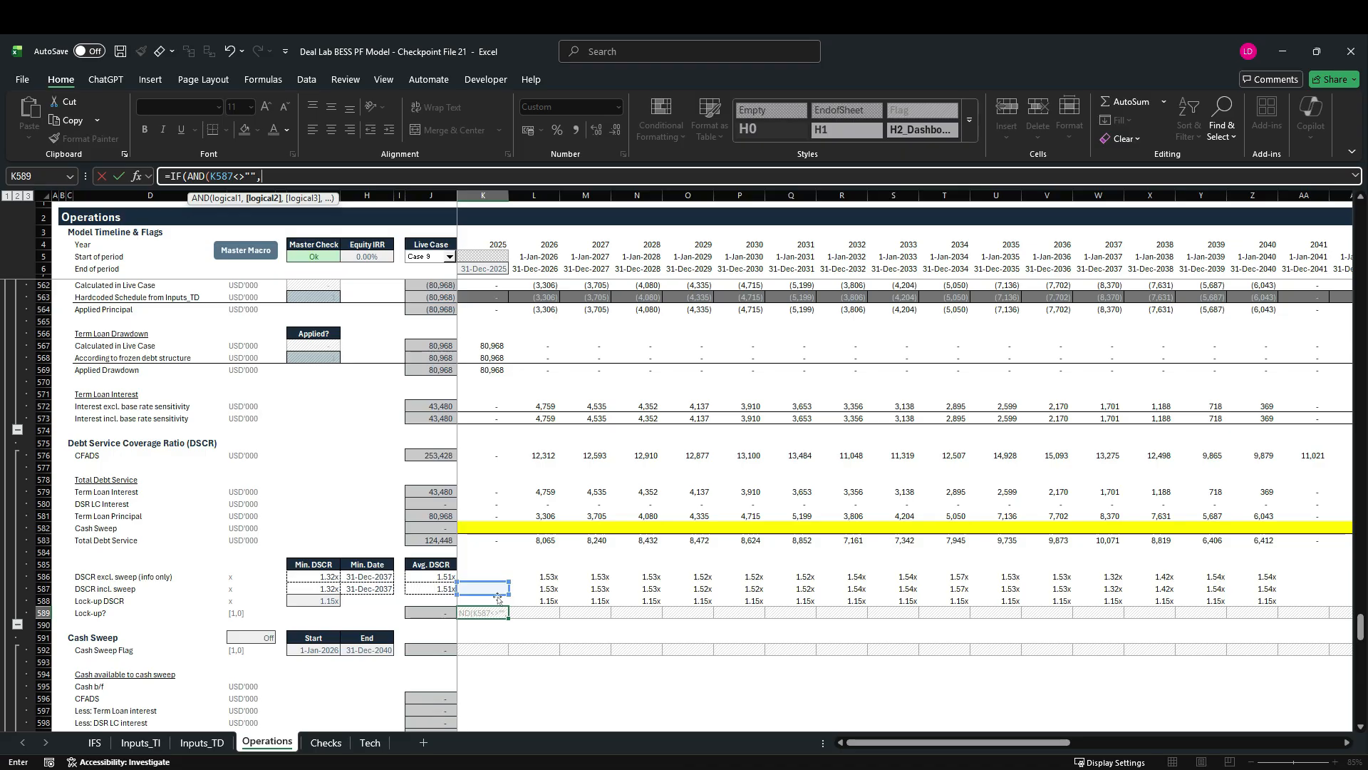
{"action": "left_click", "coordinate": [501, 589]}
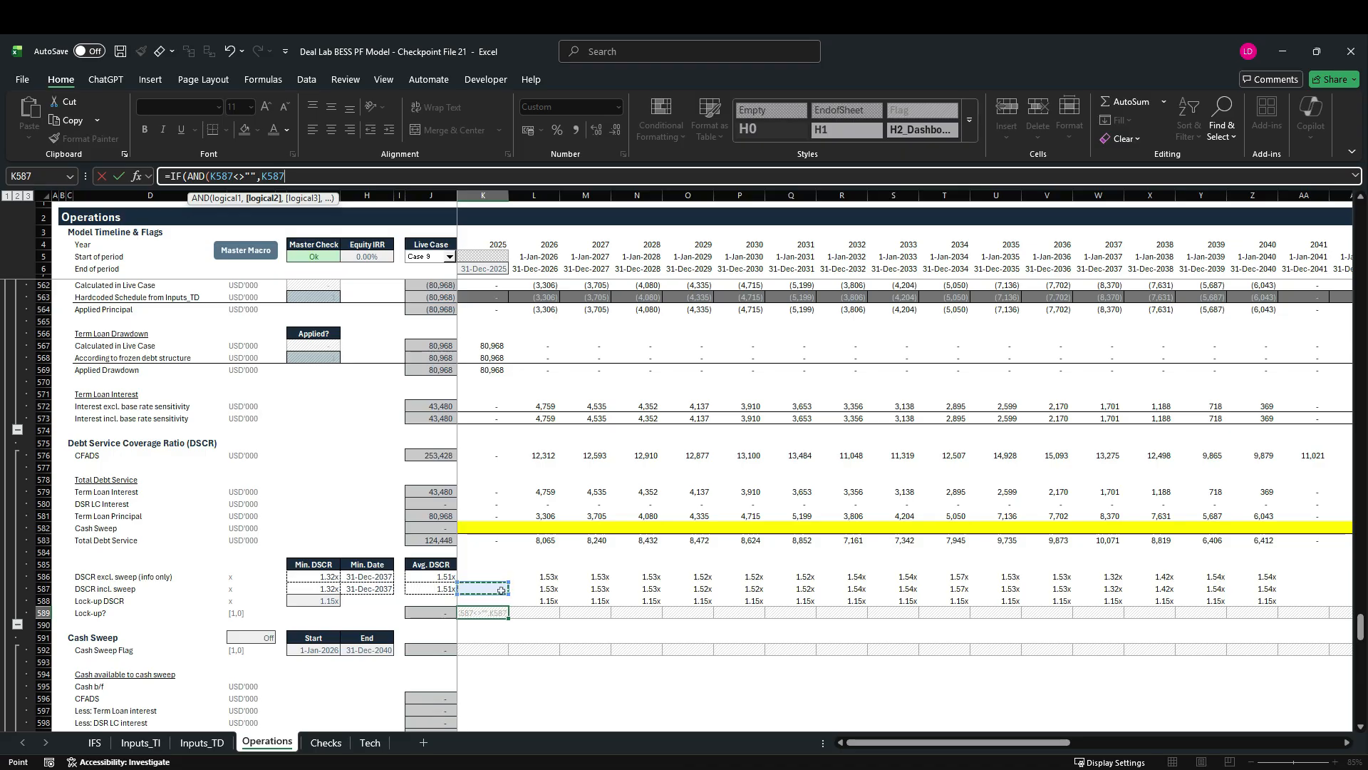
{"action": "type", "text": "<="}
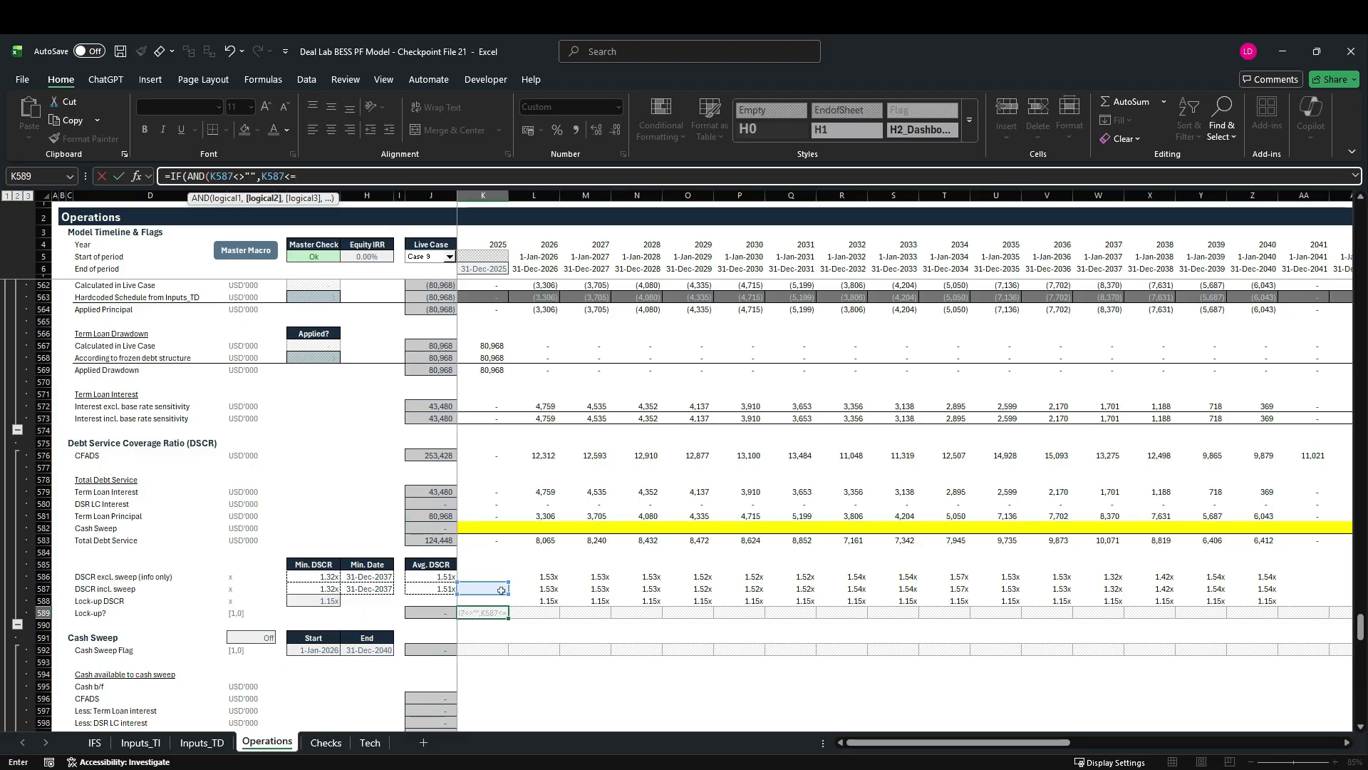
{"action": "left_click", "coordinate": [324, 603]}
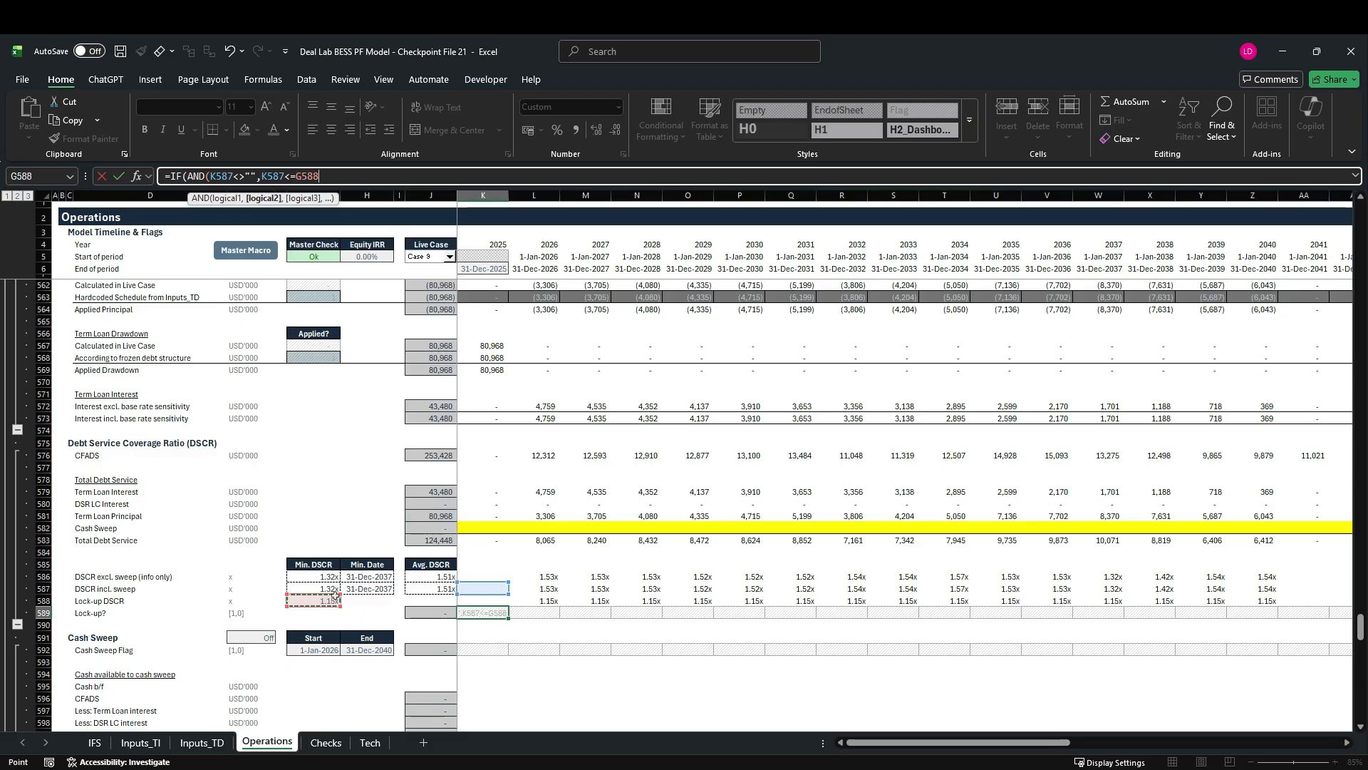
{"action": "key", "text": "F4"}
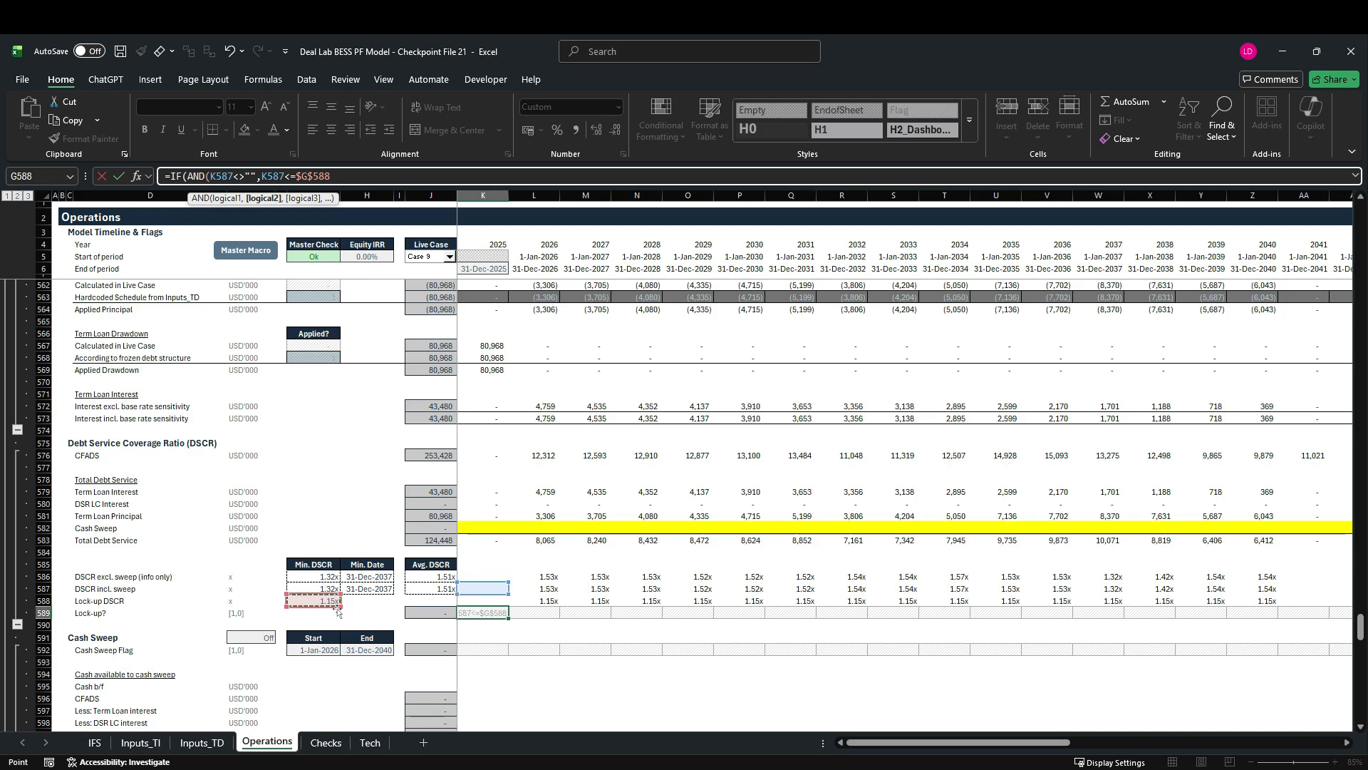
{"action": "type", "text": ")"}
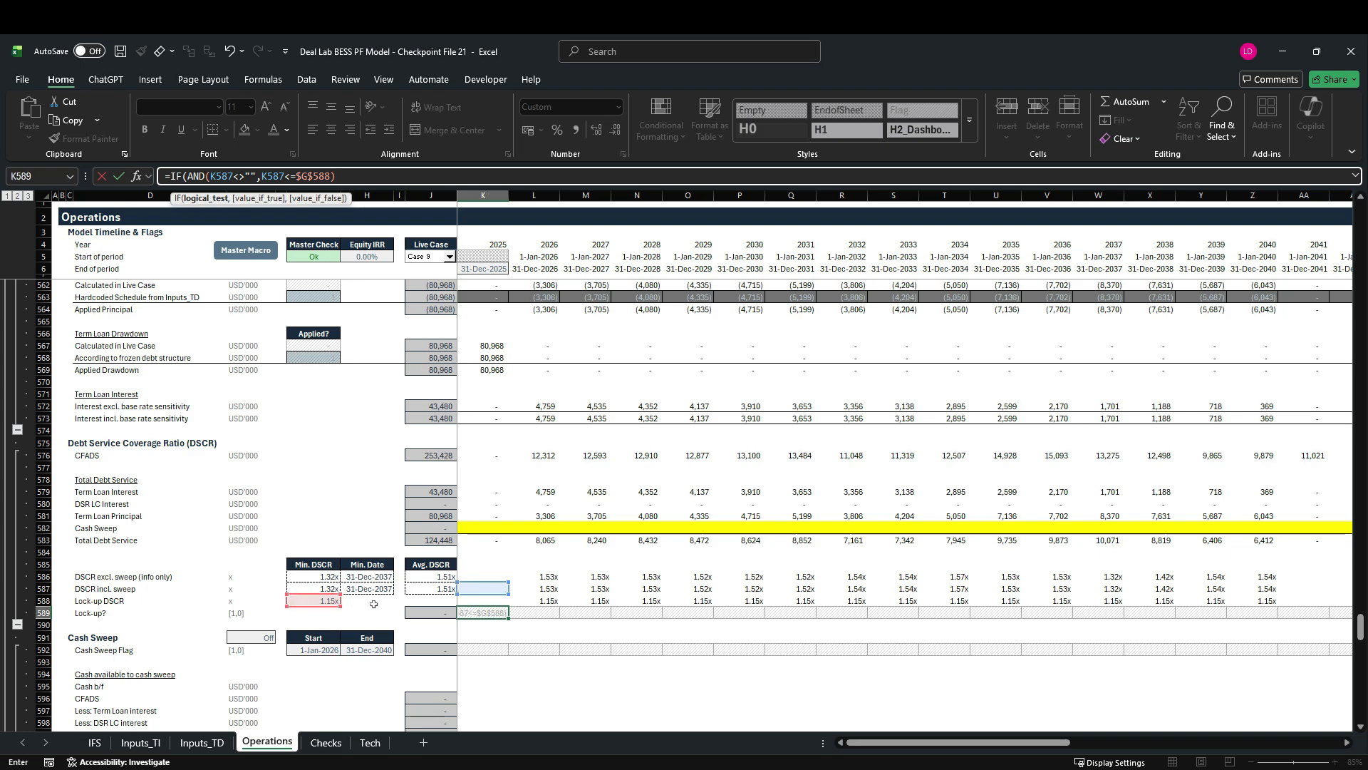
{"action": "type", "text": ",1"}
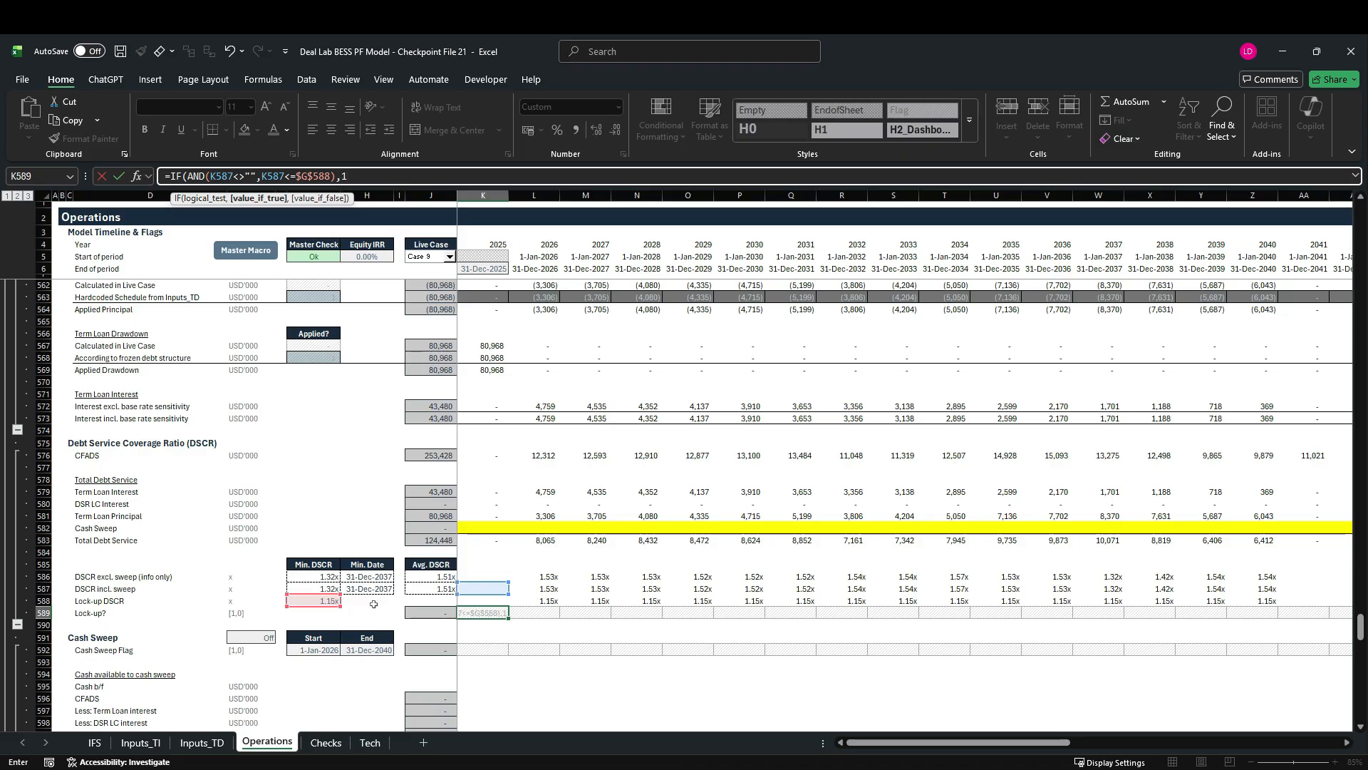
{"action": "type", "text": ",0)"}
{"action": "key", "text": "ctrl+Return"}
{"action": "key", "text": "ctrl+shift+Right"}
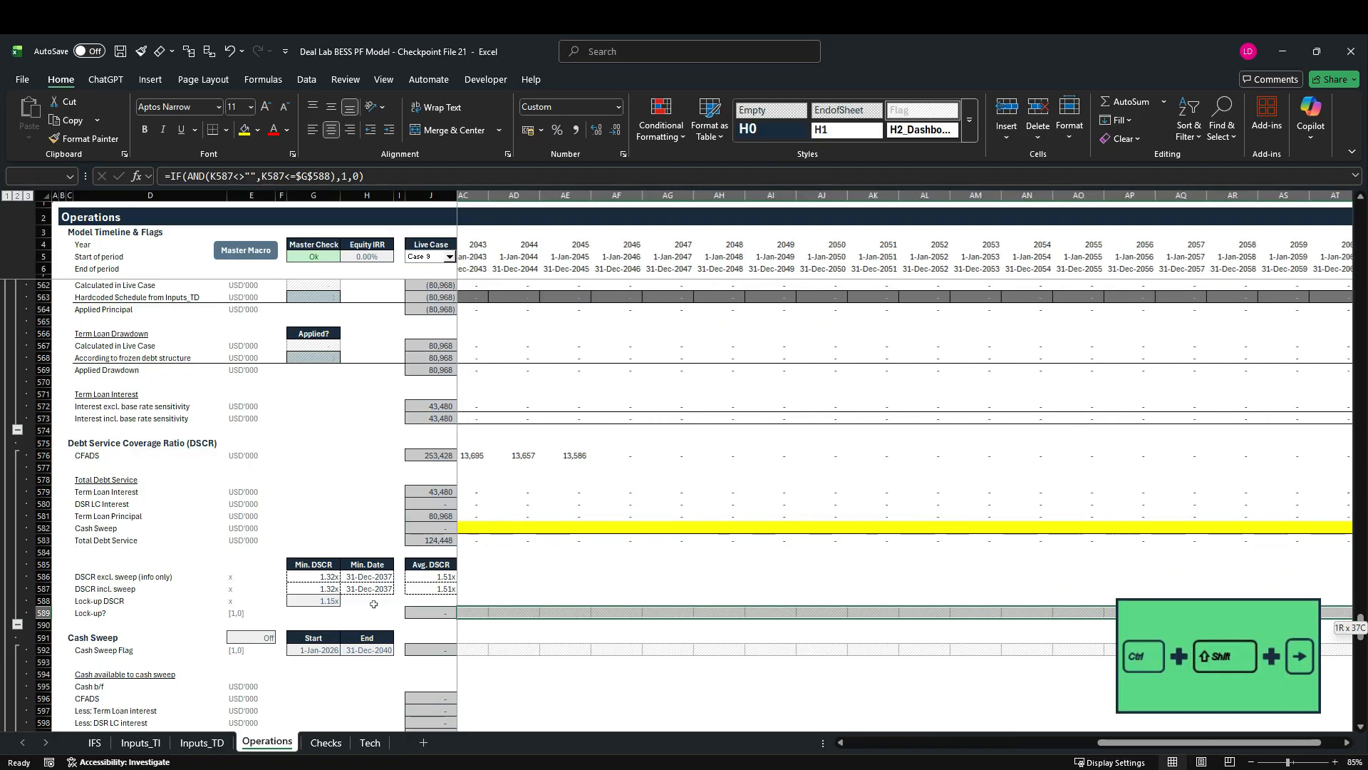
{"action": "key", "text": "ctrl+r"}
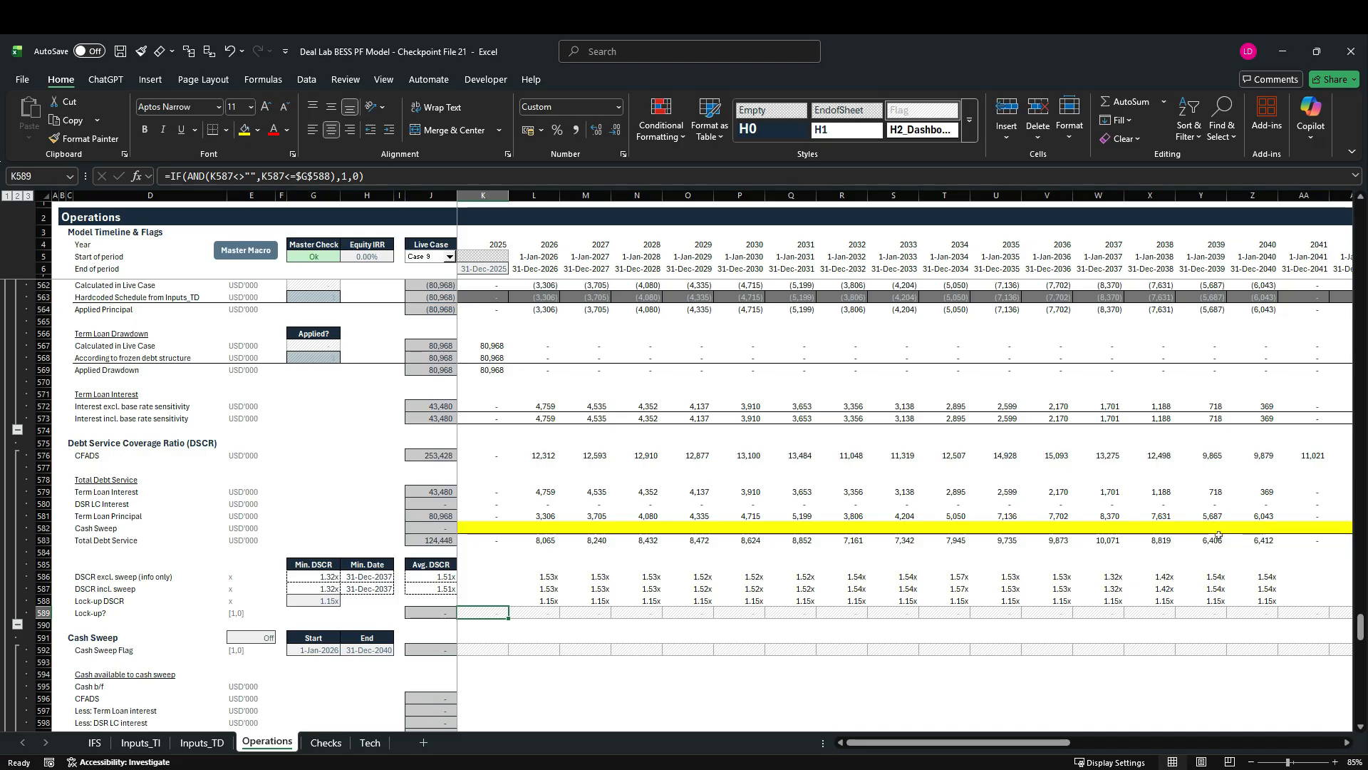
Test the lock-up flag by entering a cash sweep of 8000 in Z582 for 2040, and clear the cell again.
{"action": "left_click", "coordinate": [1258, 531]}
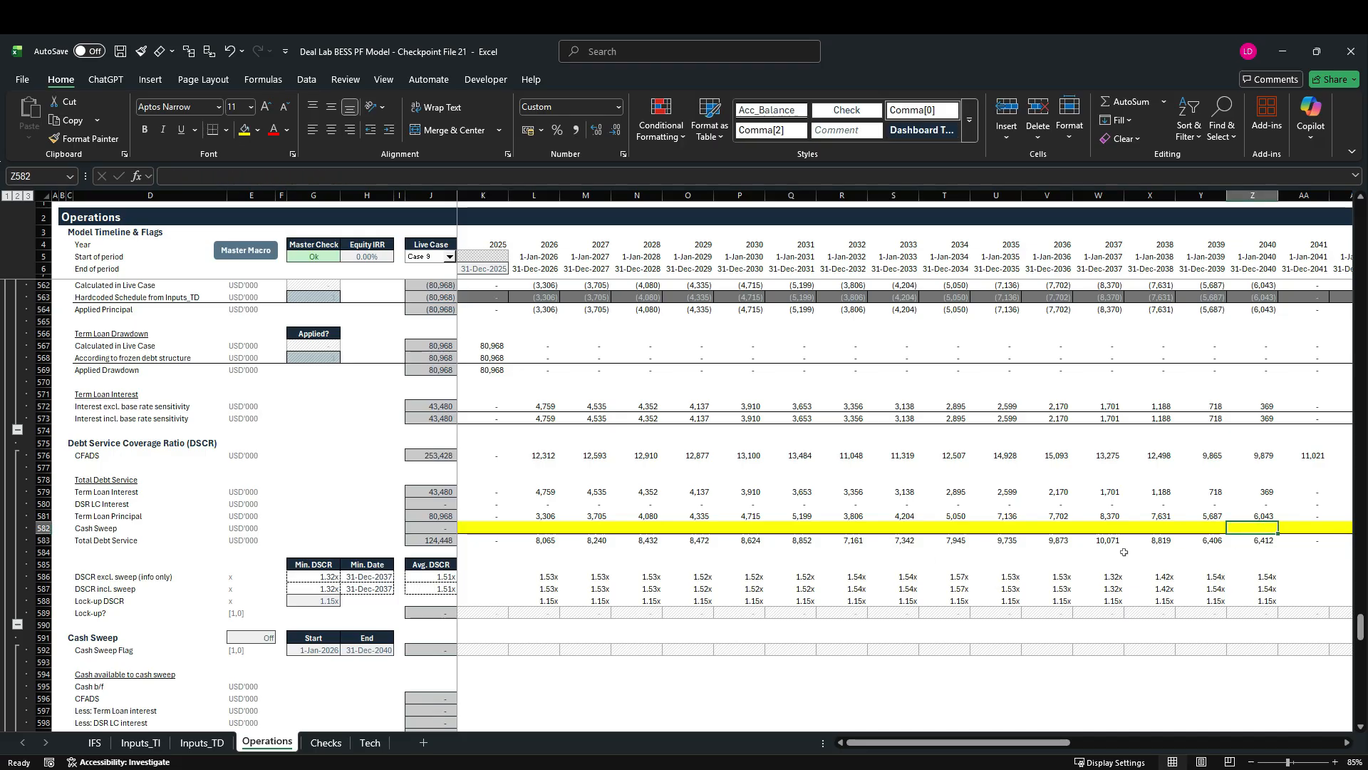
{"action": "type", "text": "8000"}
{"action": "key", "text": "ctrl+Return"}
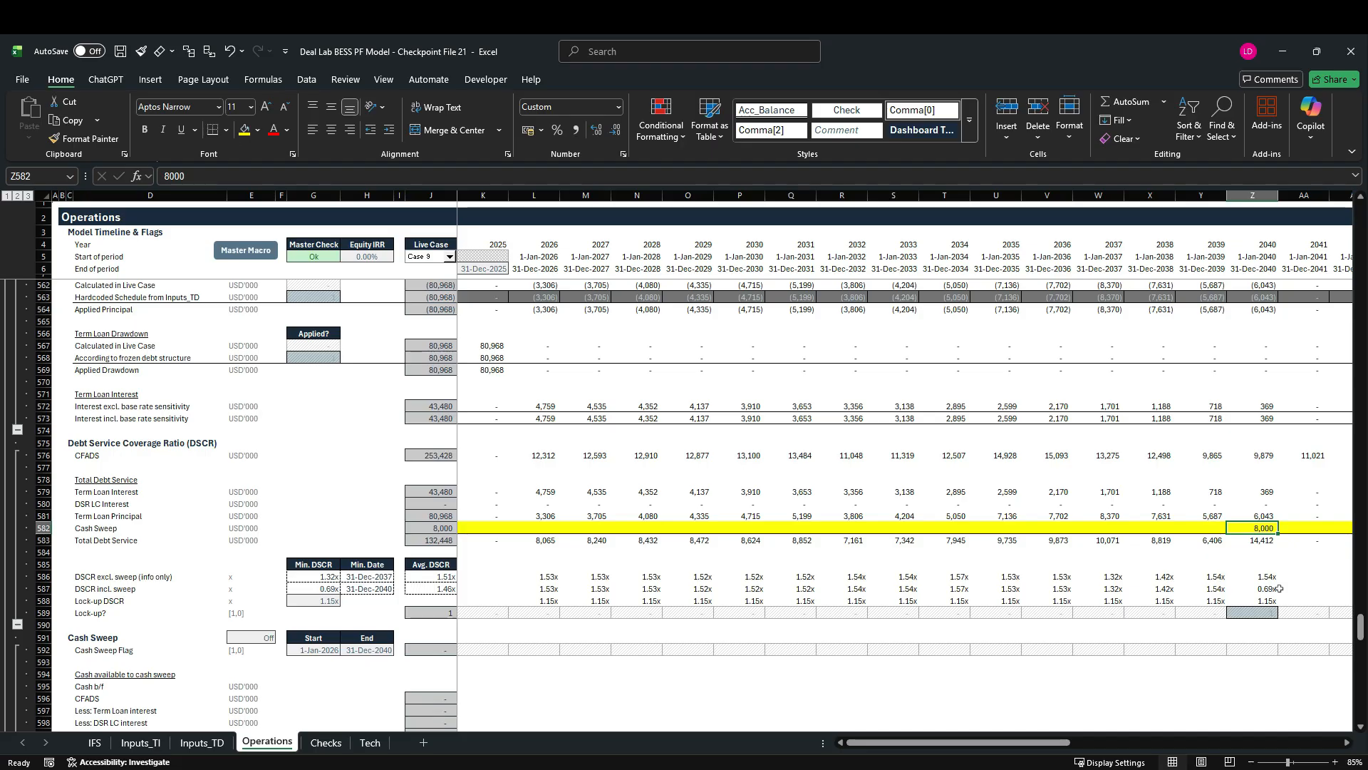
{"action": "key", "text": "Delete"}
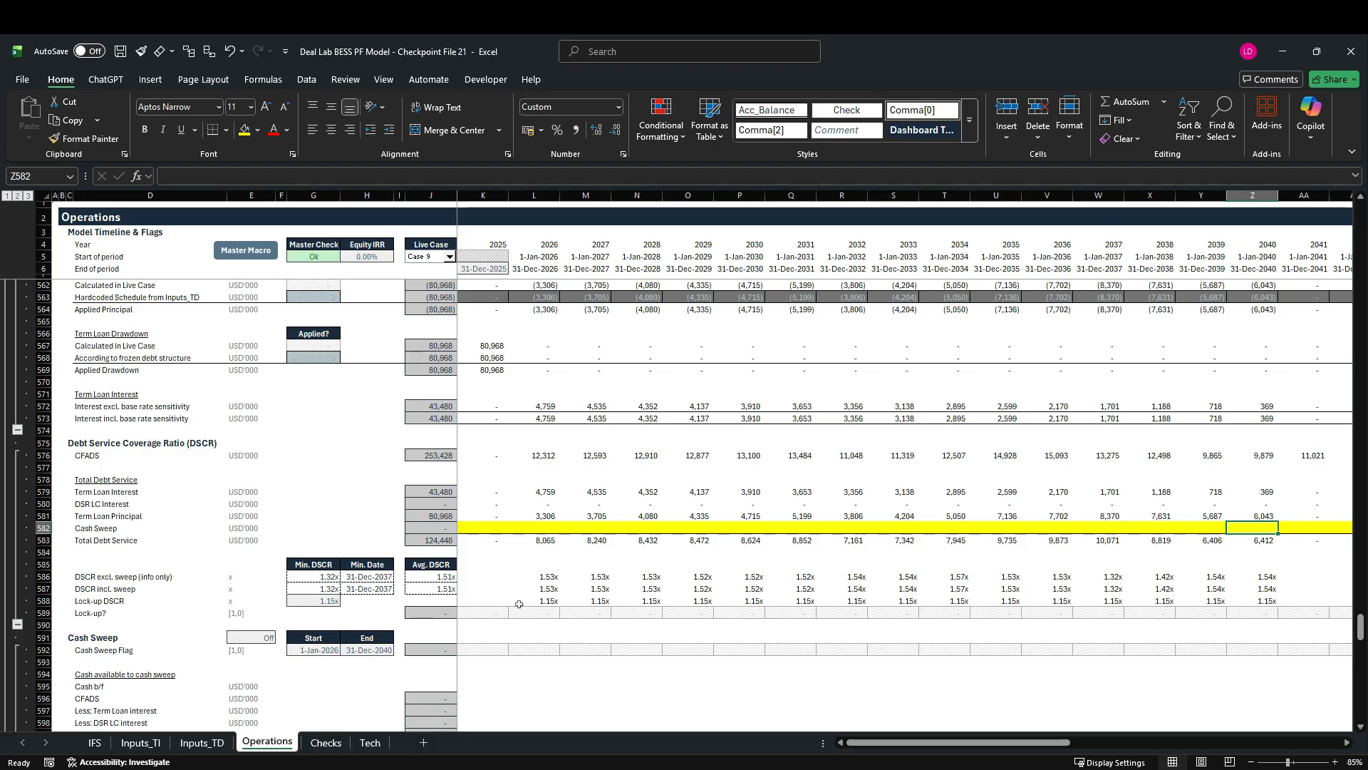
Examine the average DSCR formulas in J586 and J587 and the minimum DSCR formula in G586.
{"action": "double_click", "coordinate": [449, 577]}
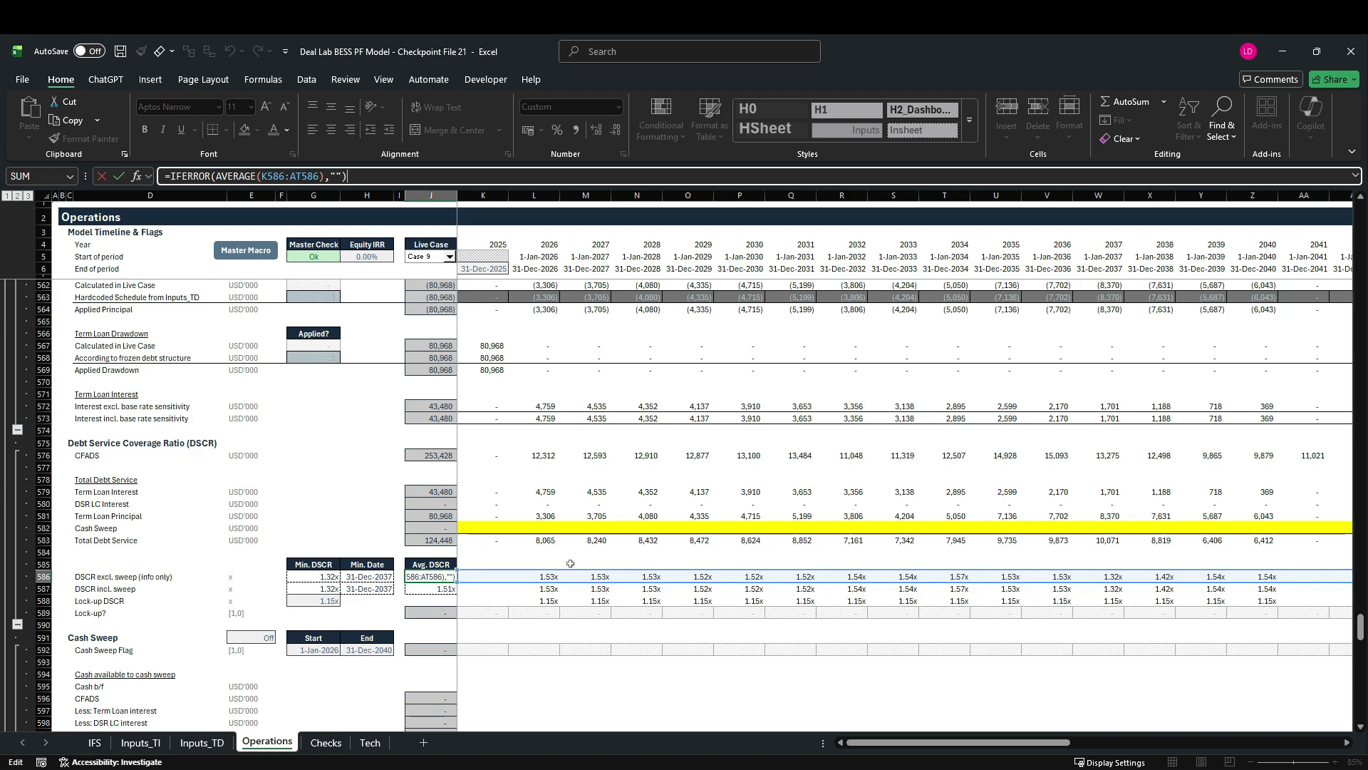
{"action": "key", "text": "Return"}
{"action": "key", "text": "F2"}
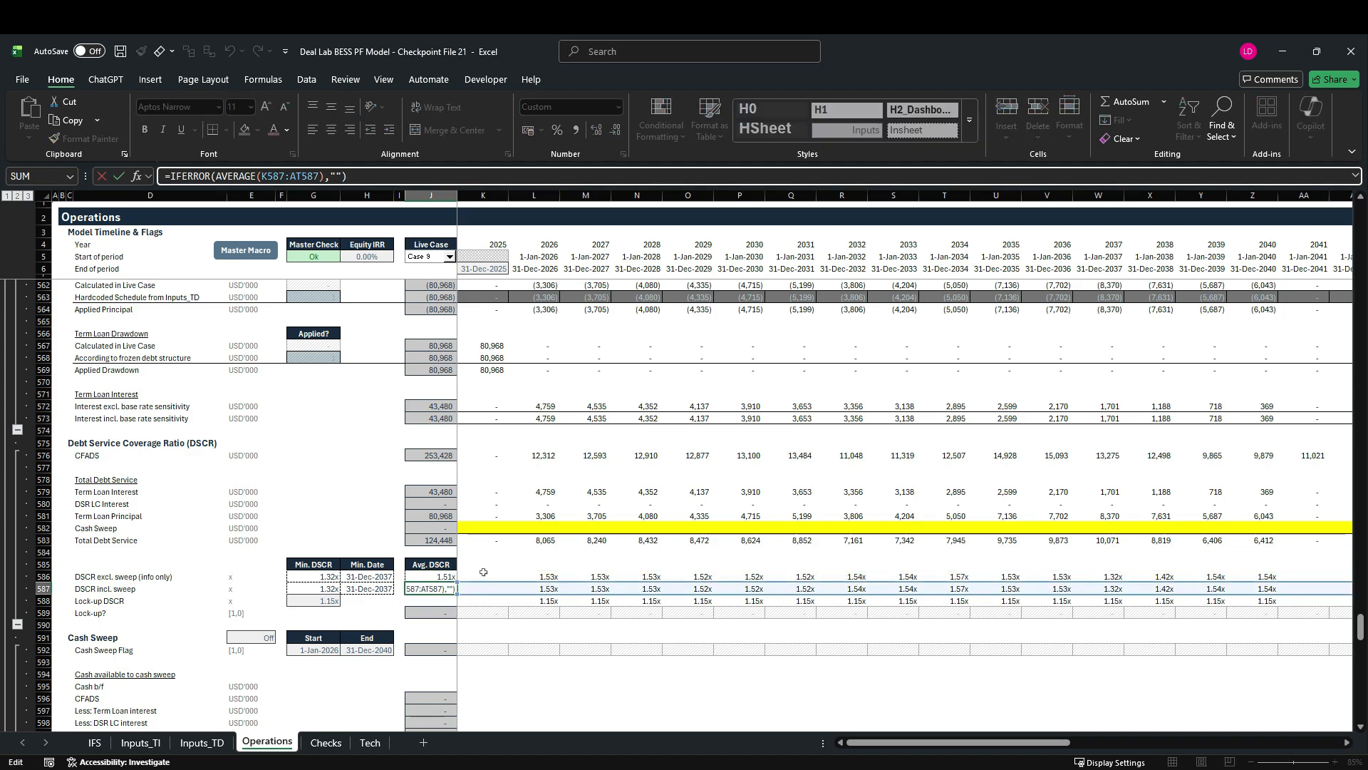
{"action": "key", "text": "Escape"}
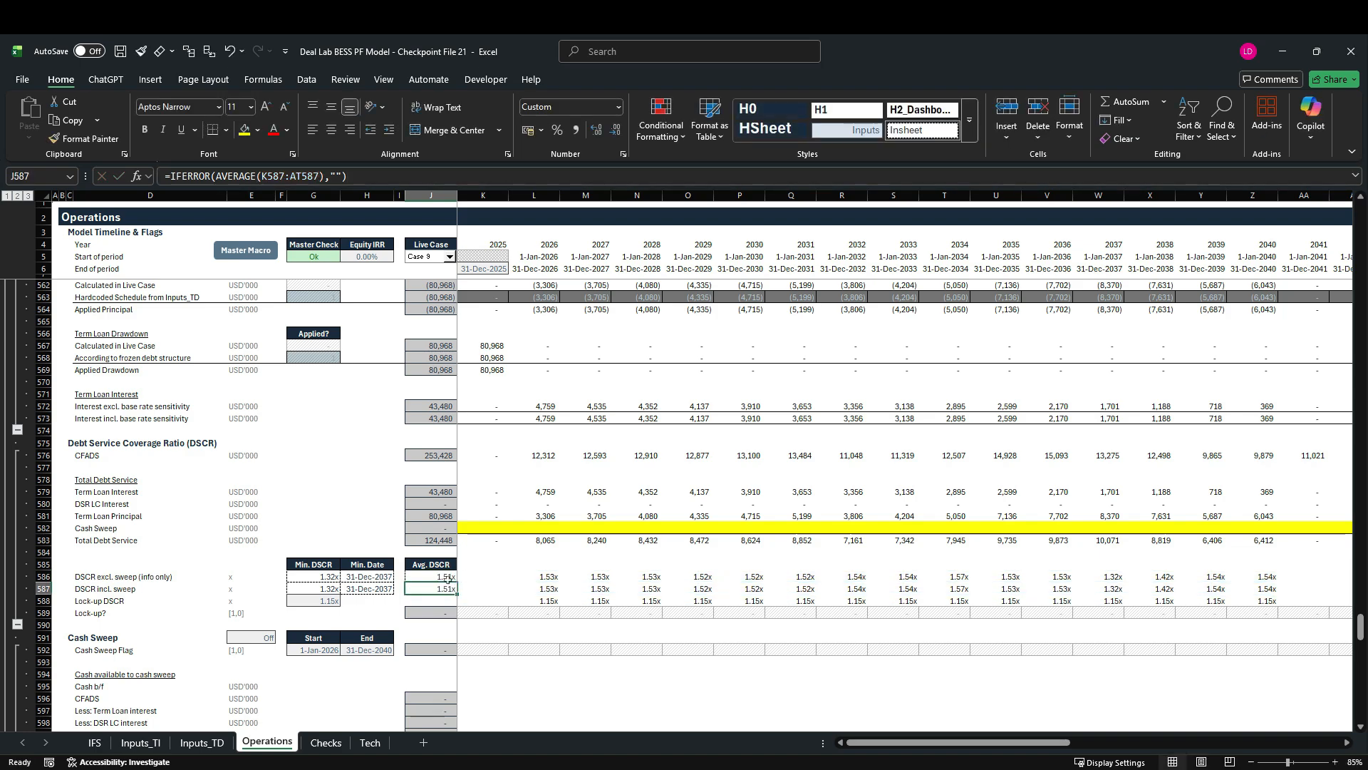
{"action": "left_click", "coordinate": [325, 578]}
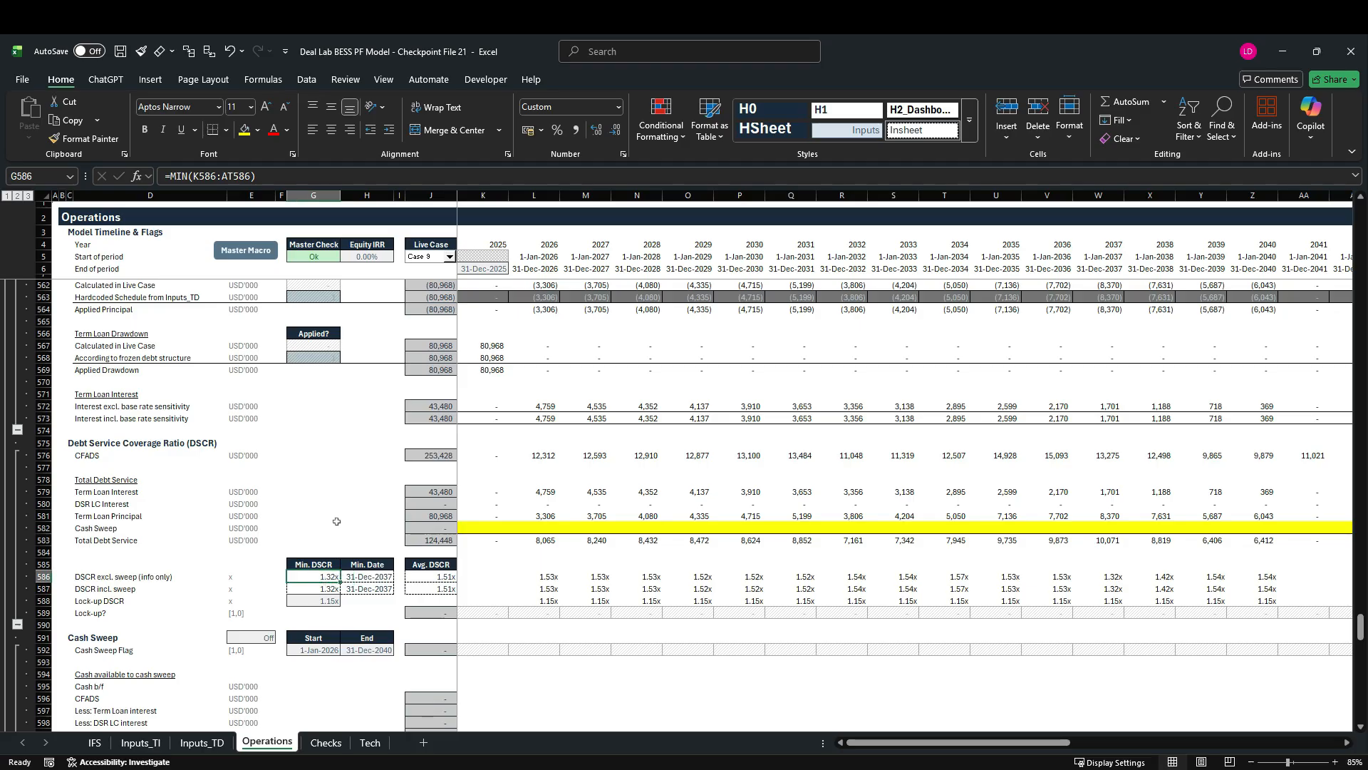
{"action": "key", "text": "F2"}
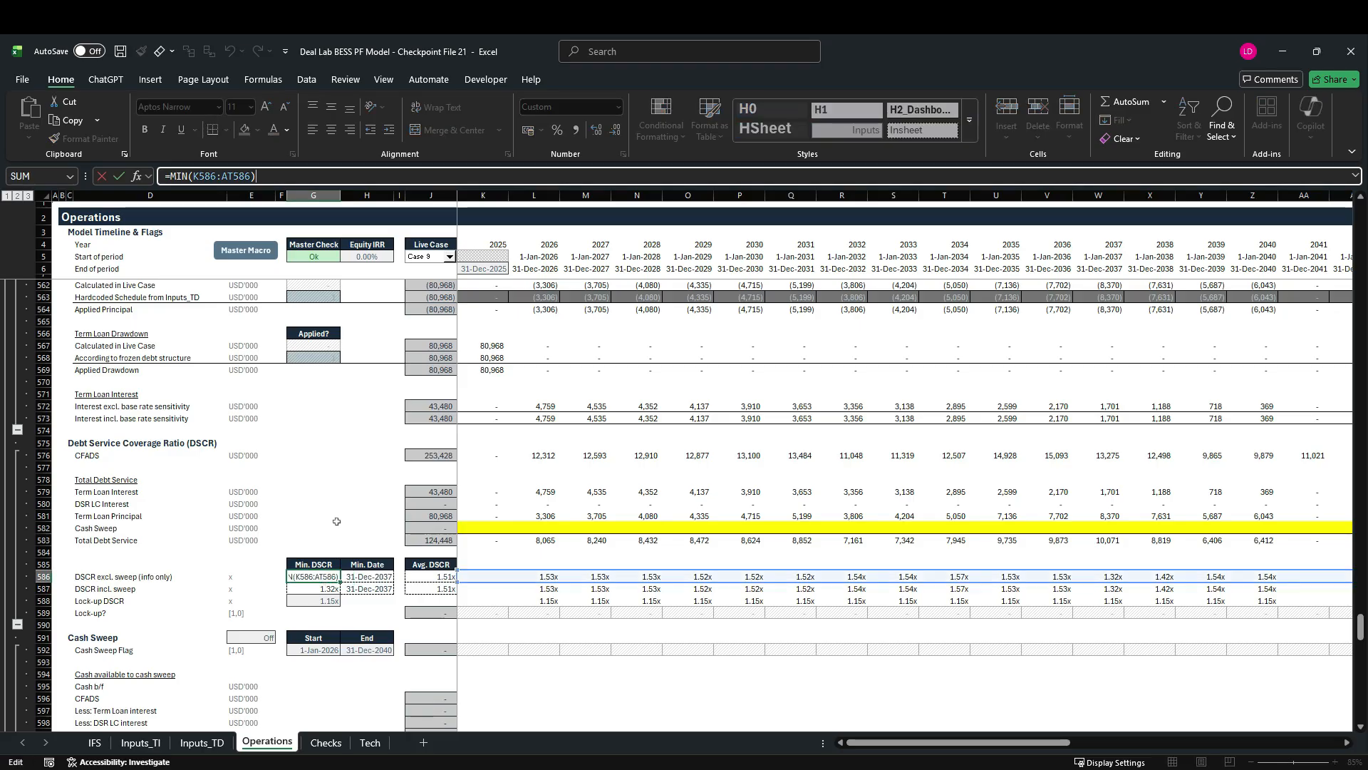
{"action": "key", "text": "Escape"}
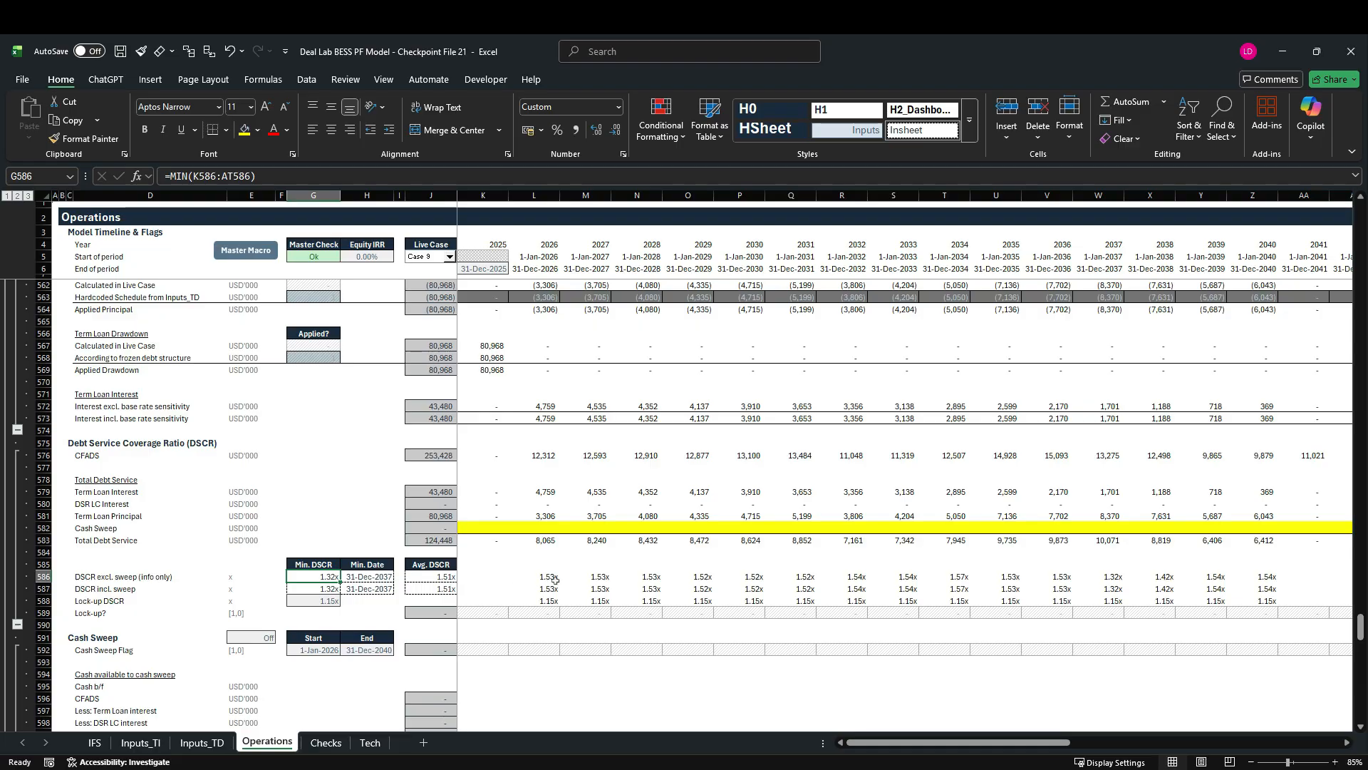
Try a hardcoded 0 in K586 to test its effect on the minimum and average DSCR, and undo it.
{"action": "left_click", "coordinate": [505, 576]}
{"action": "type", "text": "0"}
{"action": "key", "text": "ctrl+Return"}
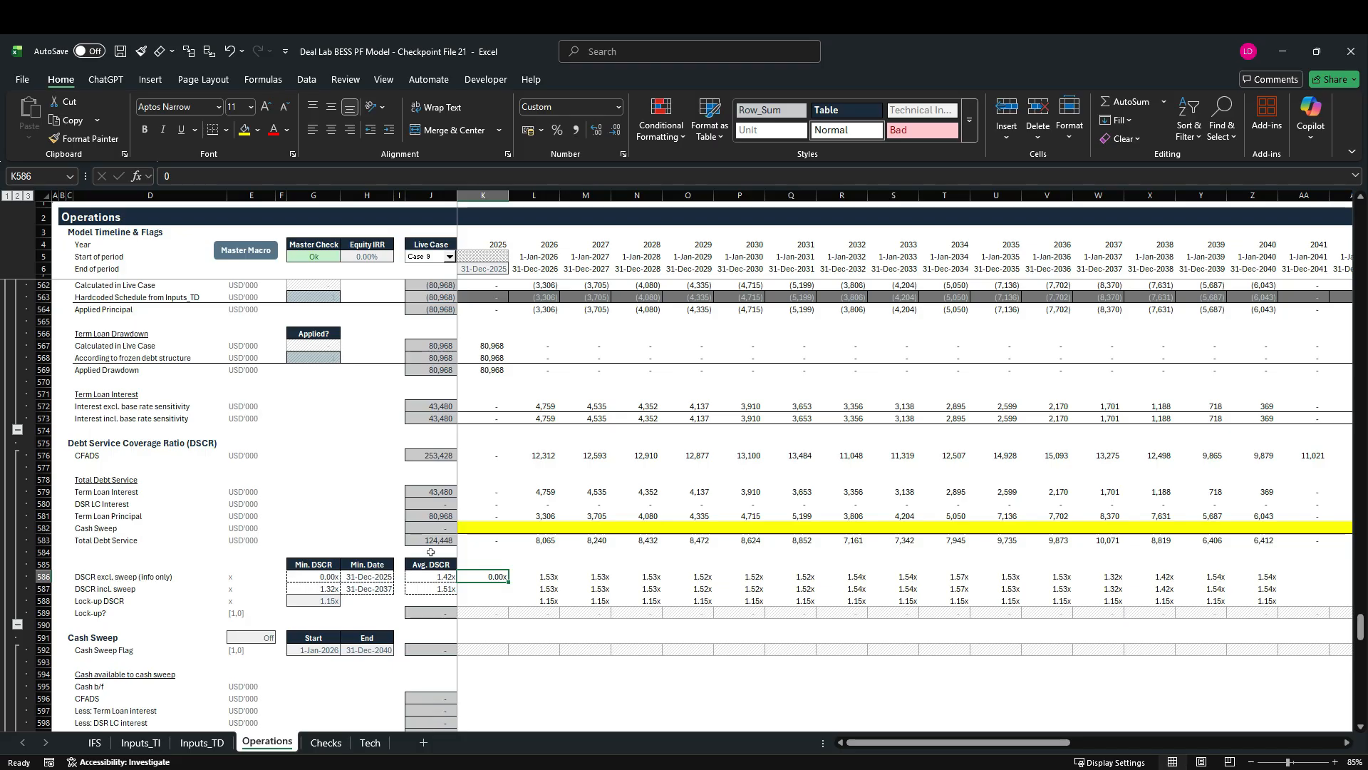
{"action": "key", "text": "ctrl+z"}
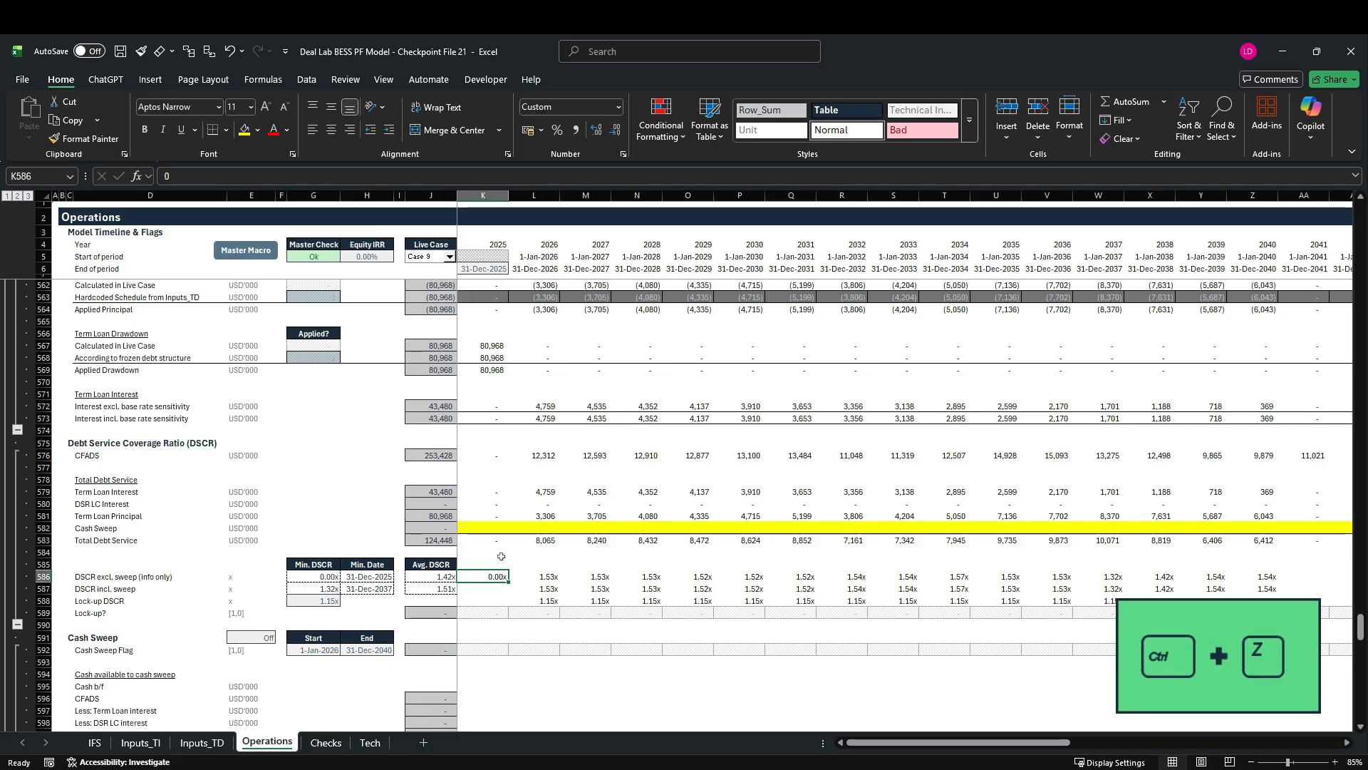
Examine the 2025 DSCR formula in K586, the minimum date lookup in H586 and the 2037 column.
{"action": "key", "text": "F2"}
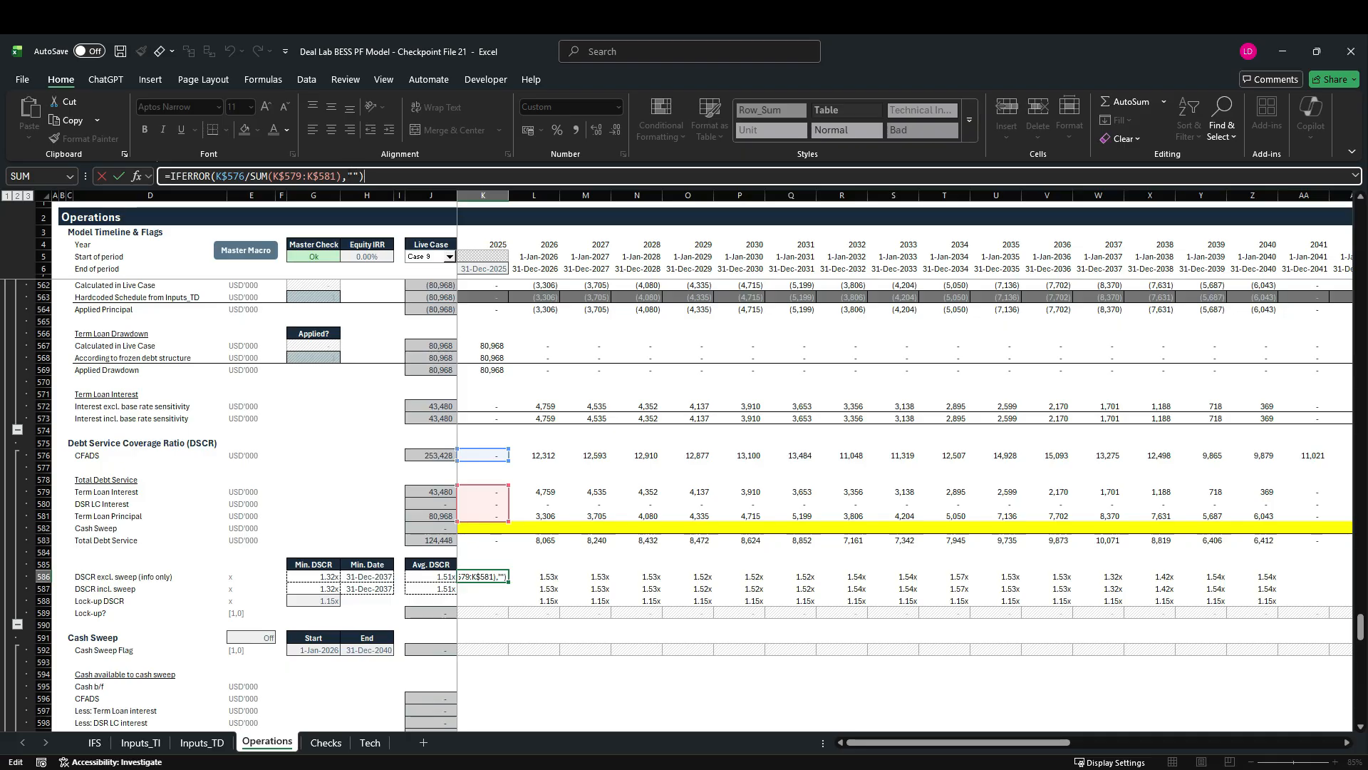
{"action": "key", "text": "Escape"}
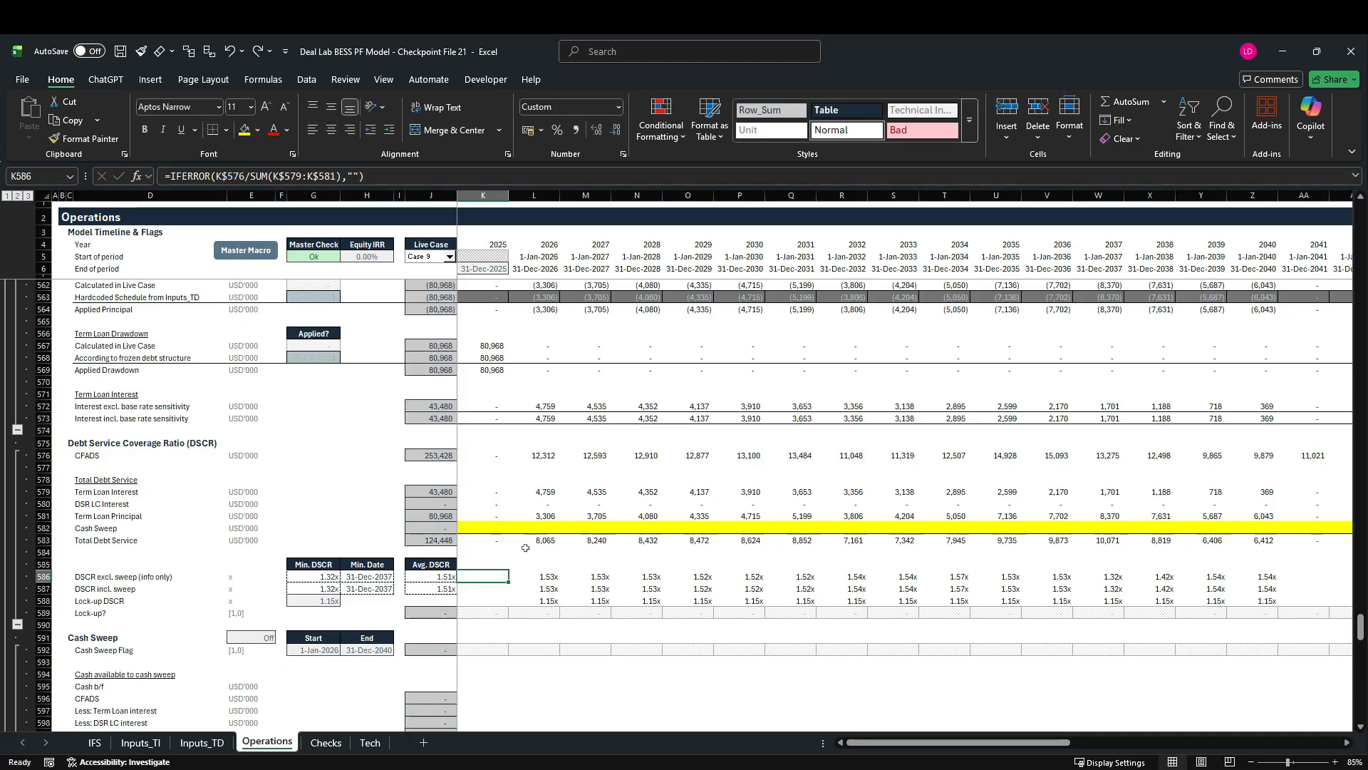
{"action": "double_click", "coordinate": [364, 576]}
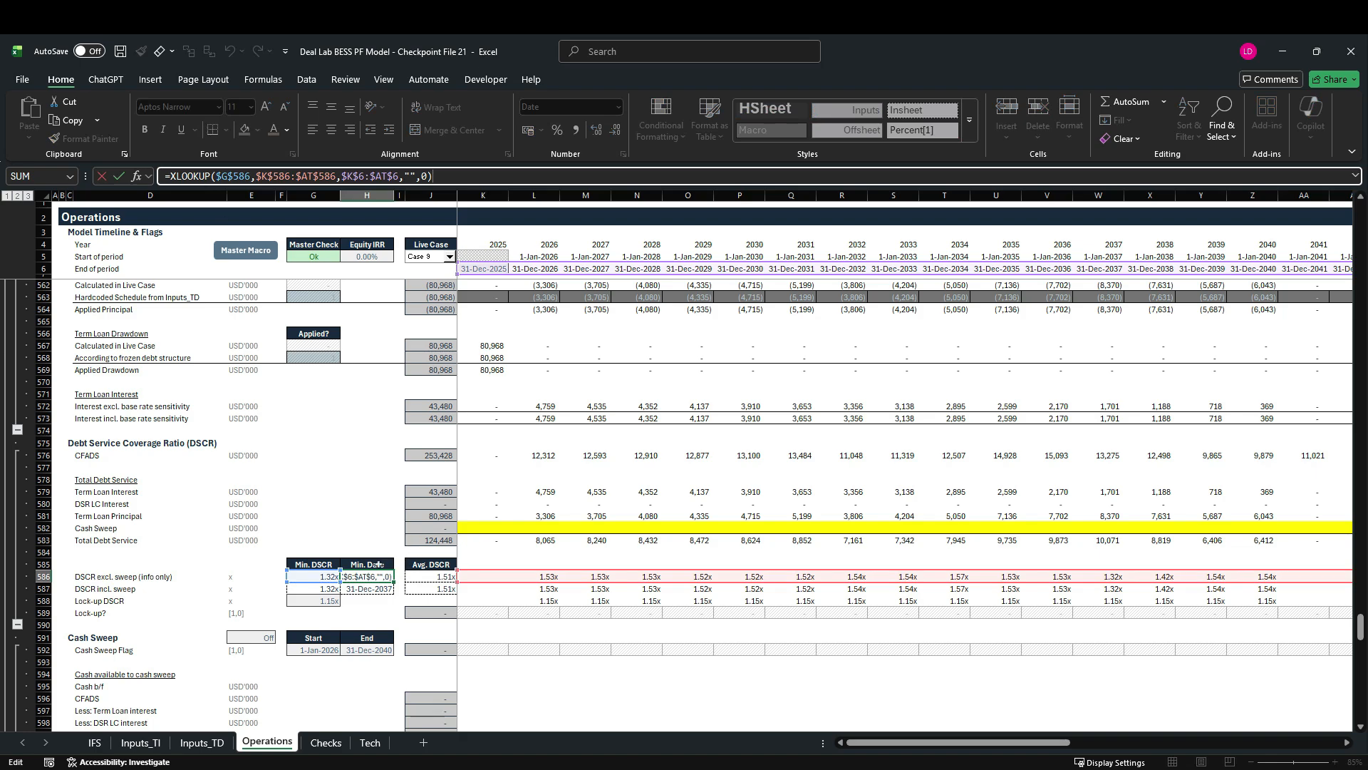
{"action": "key", "text": "Escape"}
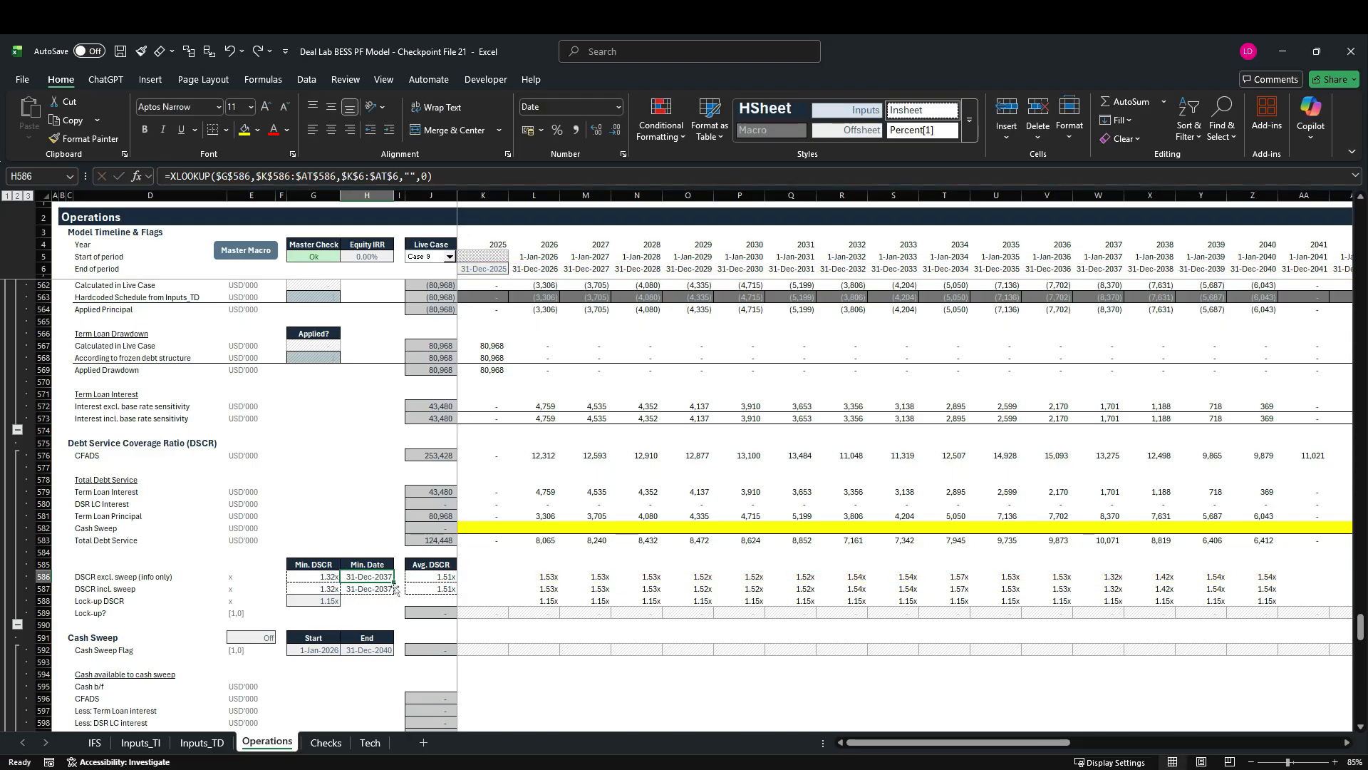
{"action": "left_click", "coordinate": [1112, 200]}
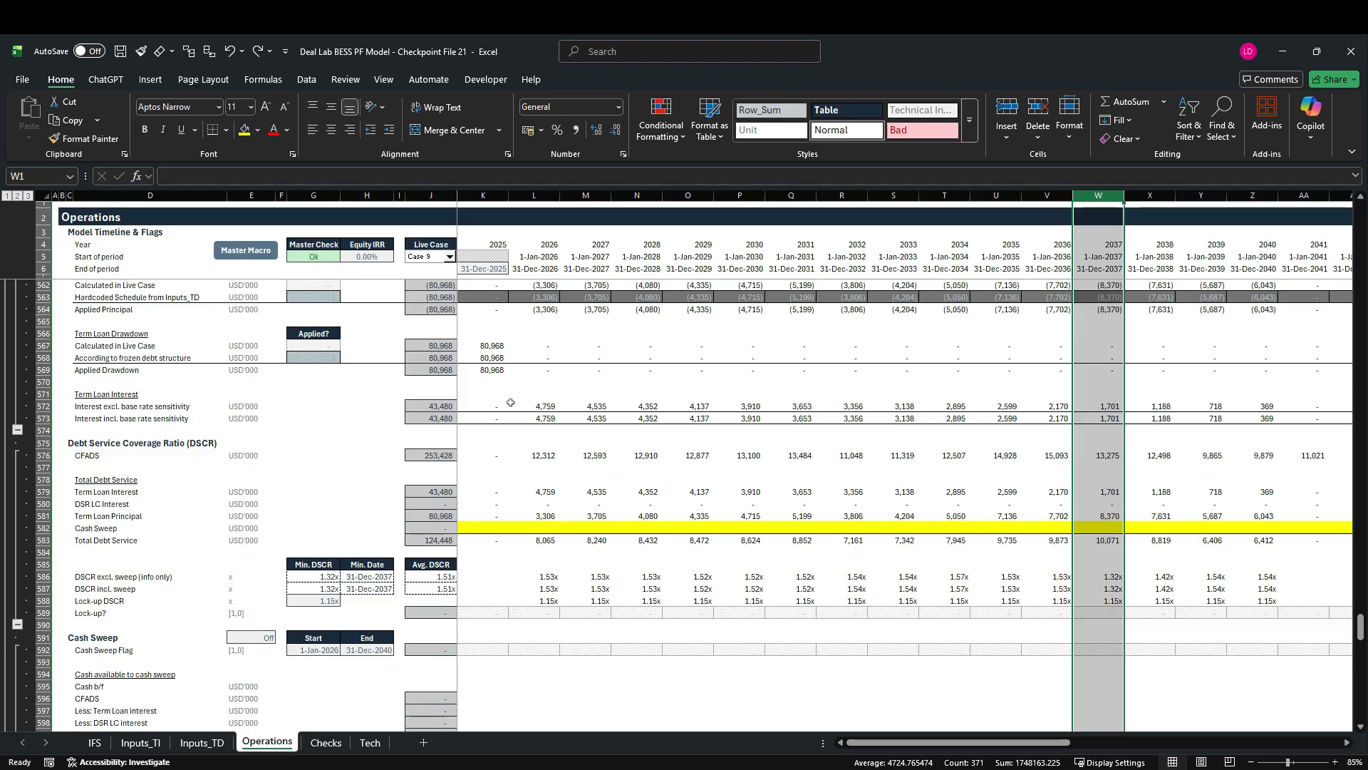
Switch the live case to Case 1.
{"action": "left_click", "coordinate": [449, 257]}
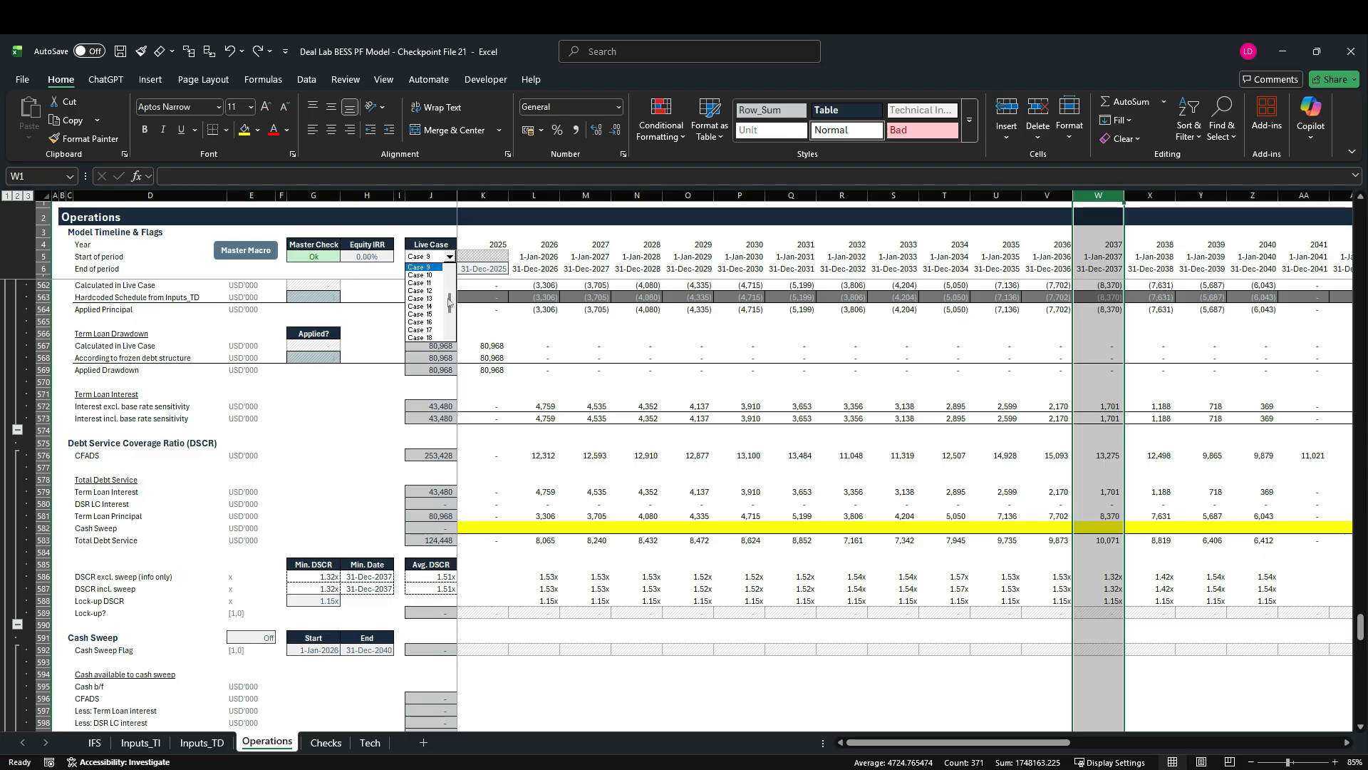
{"action": "scroll", "coordinate": [451, 273], "scroll_direction": "up", "scroll_amount": 2}
{"action": "left_click", "coordinate": [428, 267]}
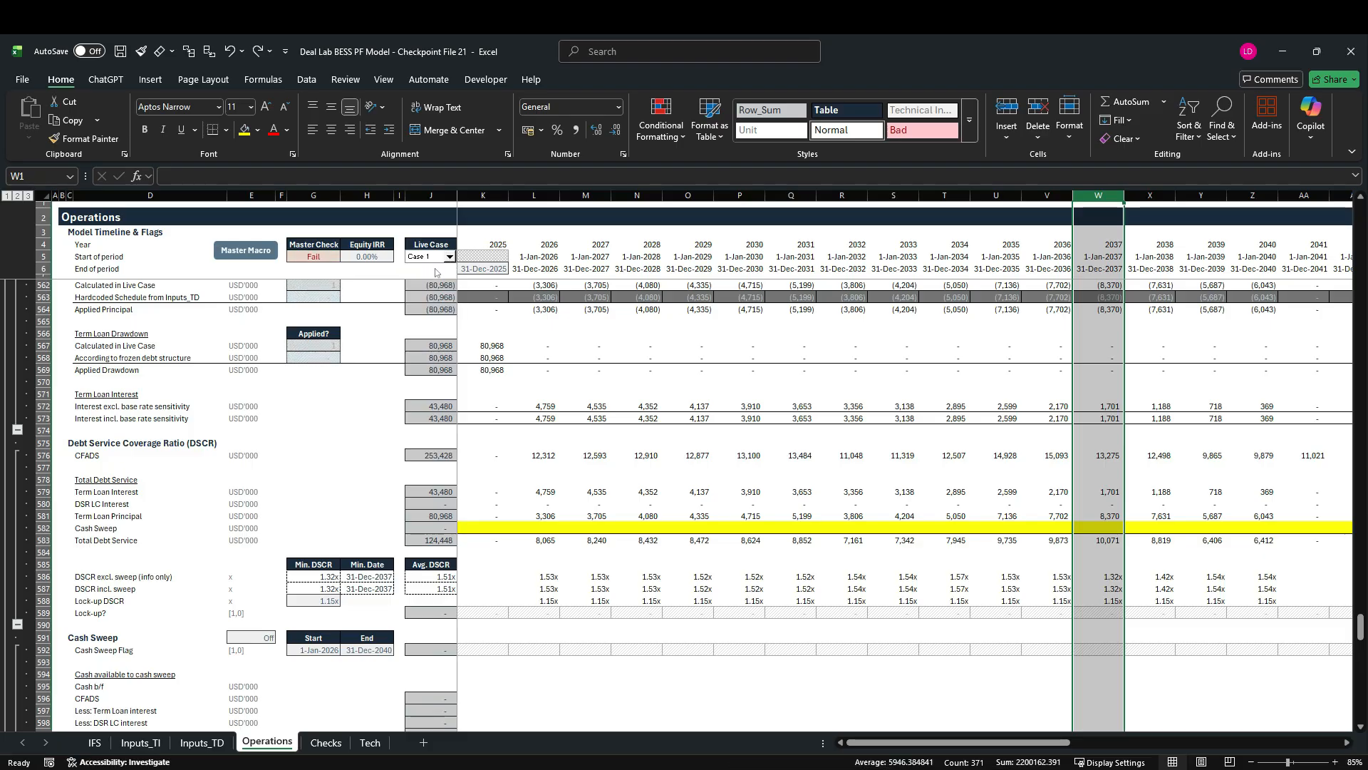
{"action": "left_click", "coordinate": [352, 544]}
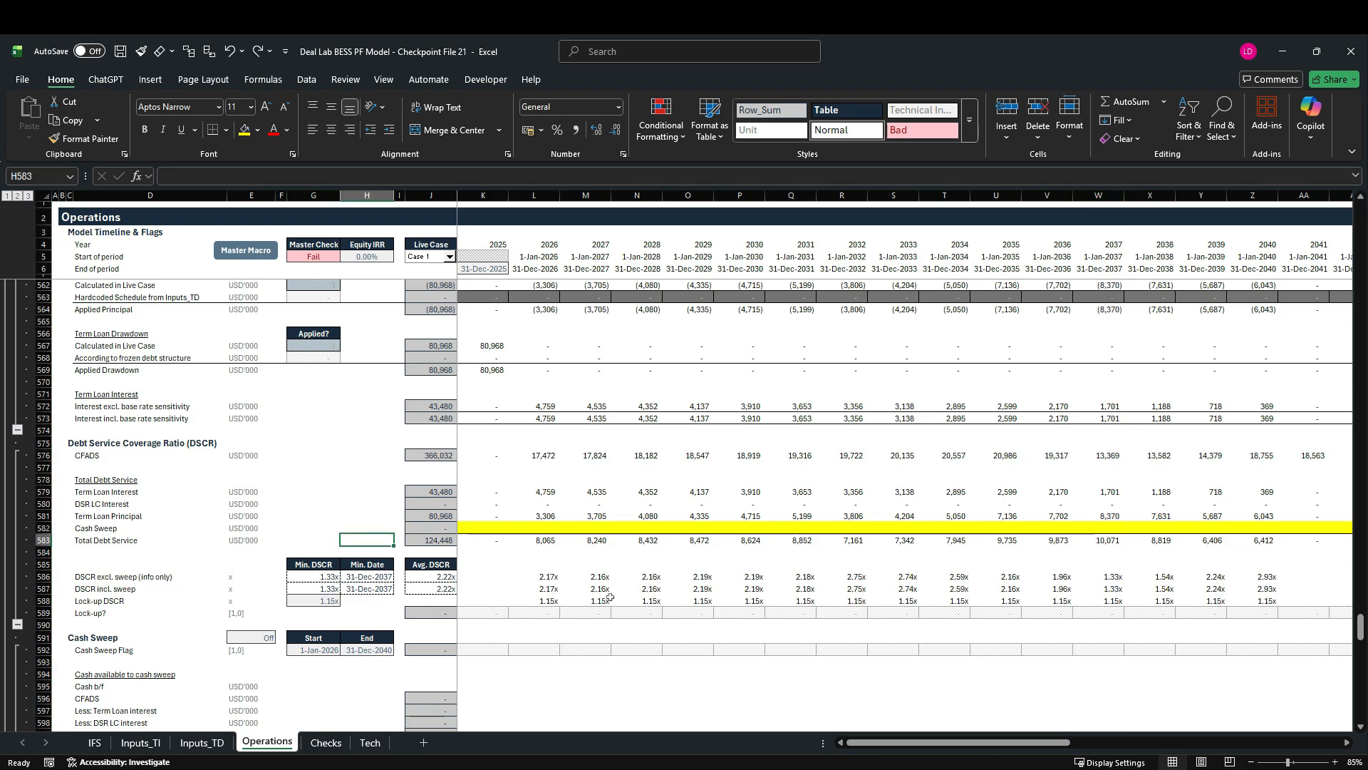
Examine the Capacity Tolling Agreement (CTA) revenue row in the operating cash waterfall on the IFS sheet.
{"action": "scroll", "coordinate": [591, 601], "scroll_direction": "up", "scroll_amount": 4}
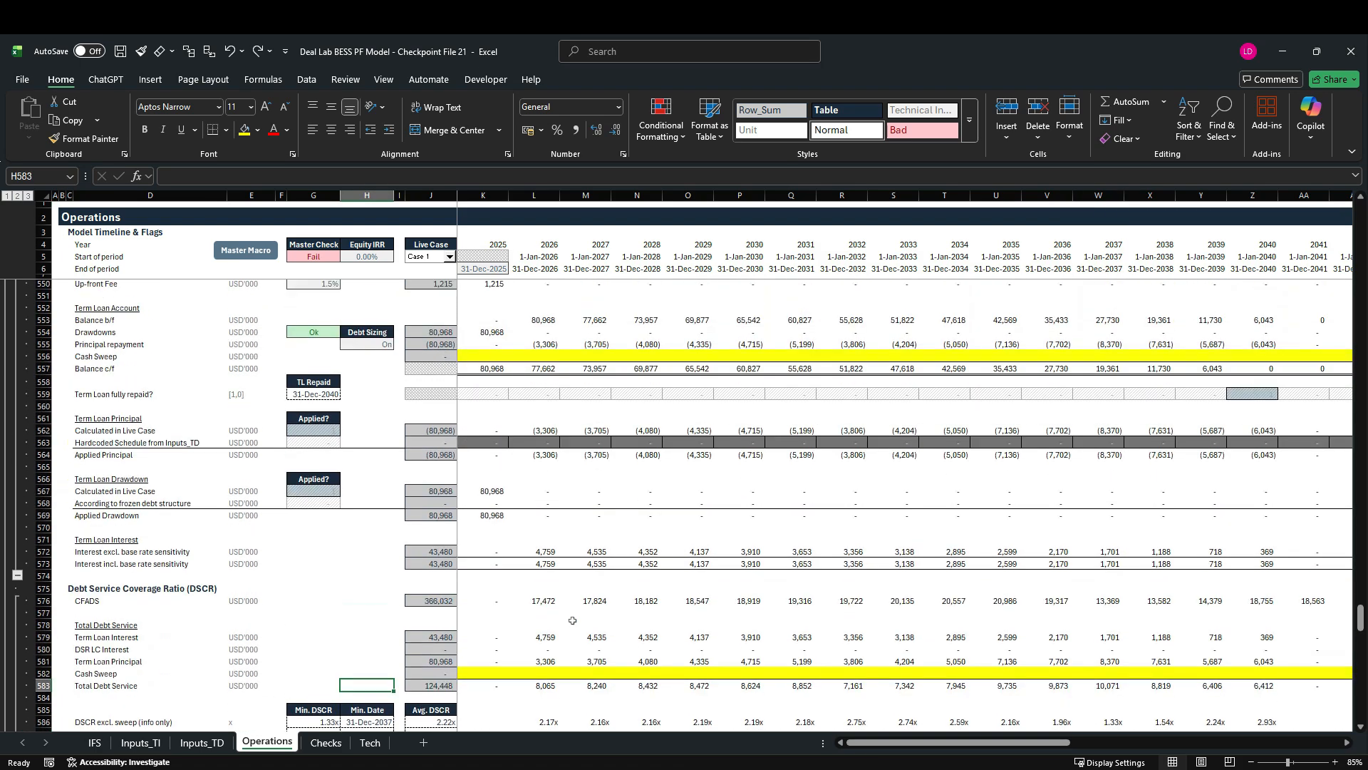
{"action": "left_click", "coordinate": [94, 742]}
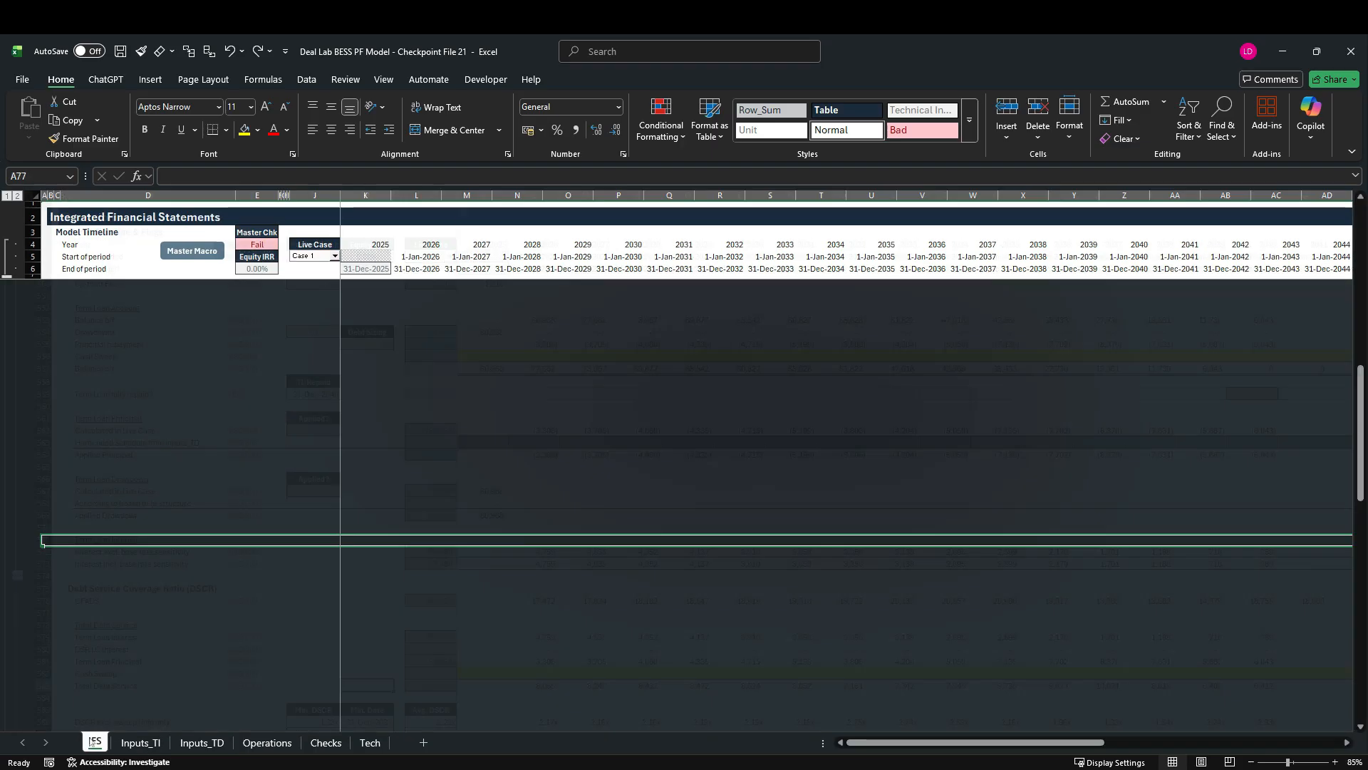
{"action": "scroll", "coordinate": [322, 594], "scroll_direction": "up", "scroll_amount": 5}
{"action": "scroll", "coordinate": [322, 593], "scroll_direction": "up", "scroll_amount": 1}
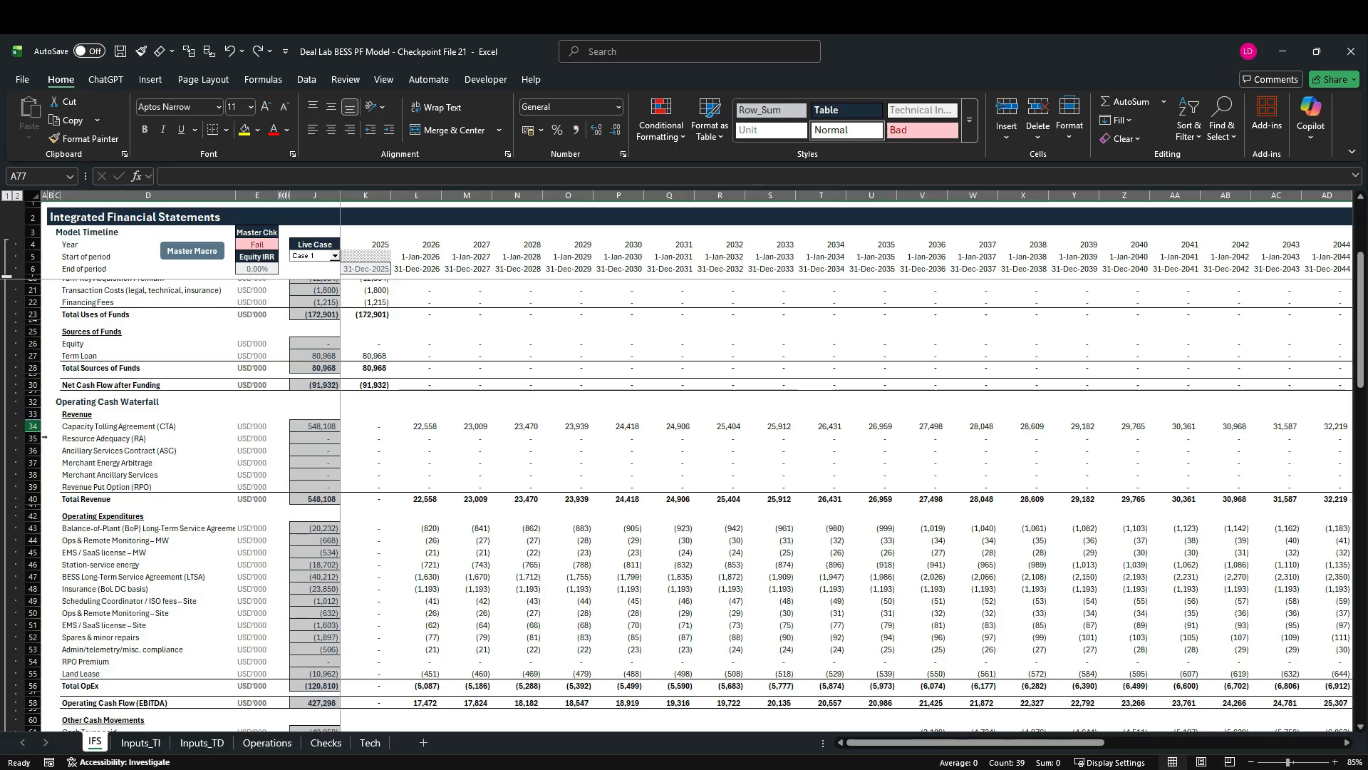
{"action": "left_click", "coordinate": [45, 434]}
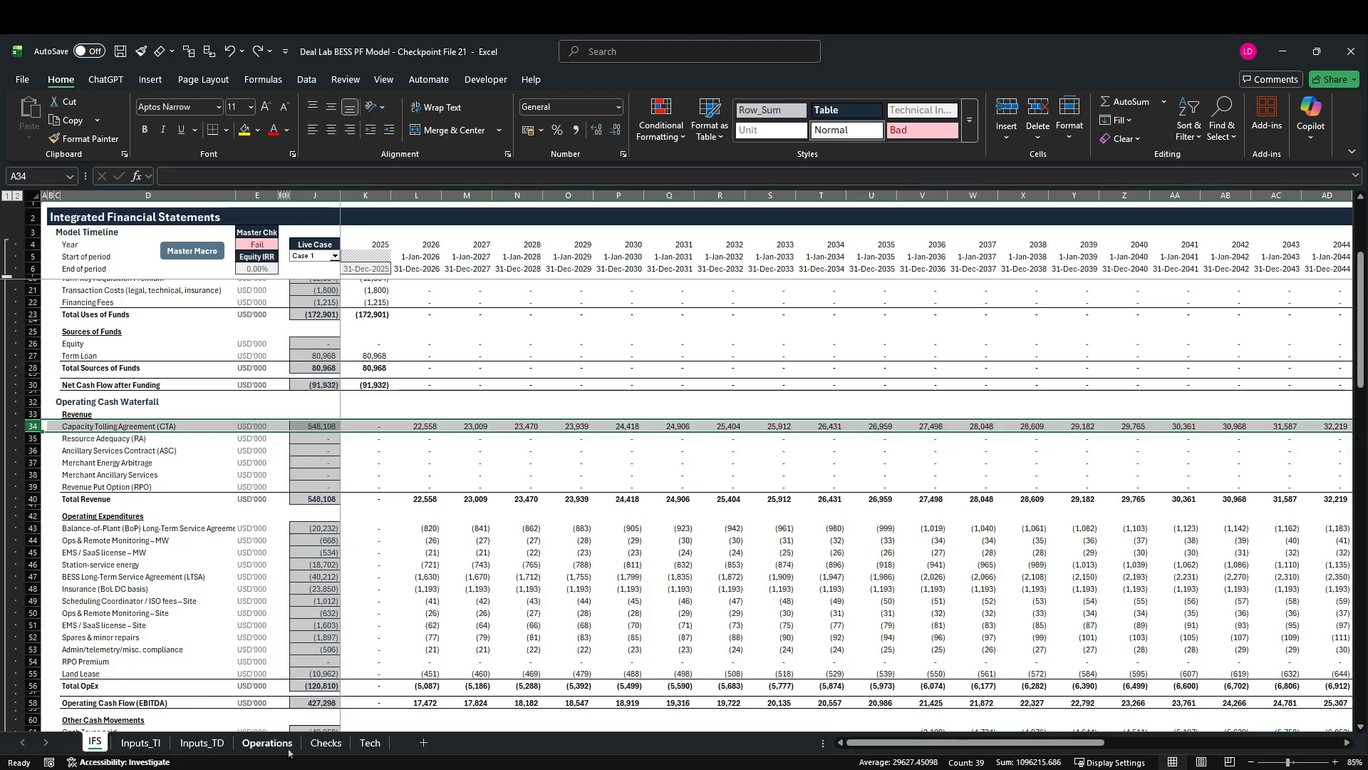
Return to the Operations sheet, check the term loan sizing section, and run the Master Macro for Case 1.
{"action": "left_click", "coordinate": [267, 744]}
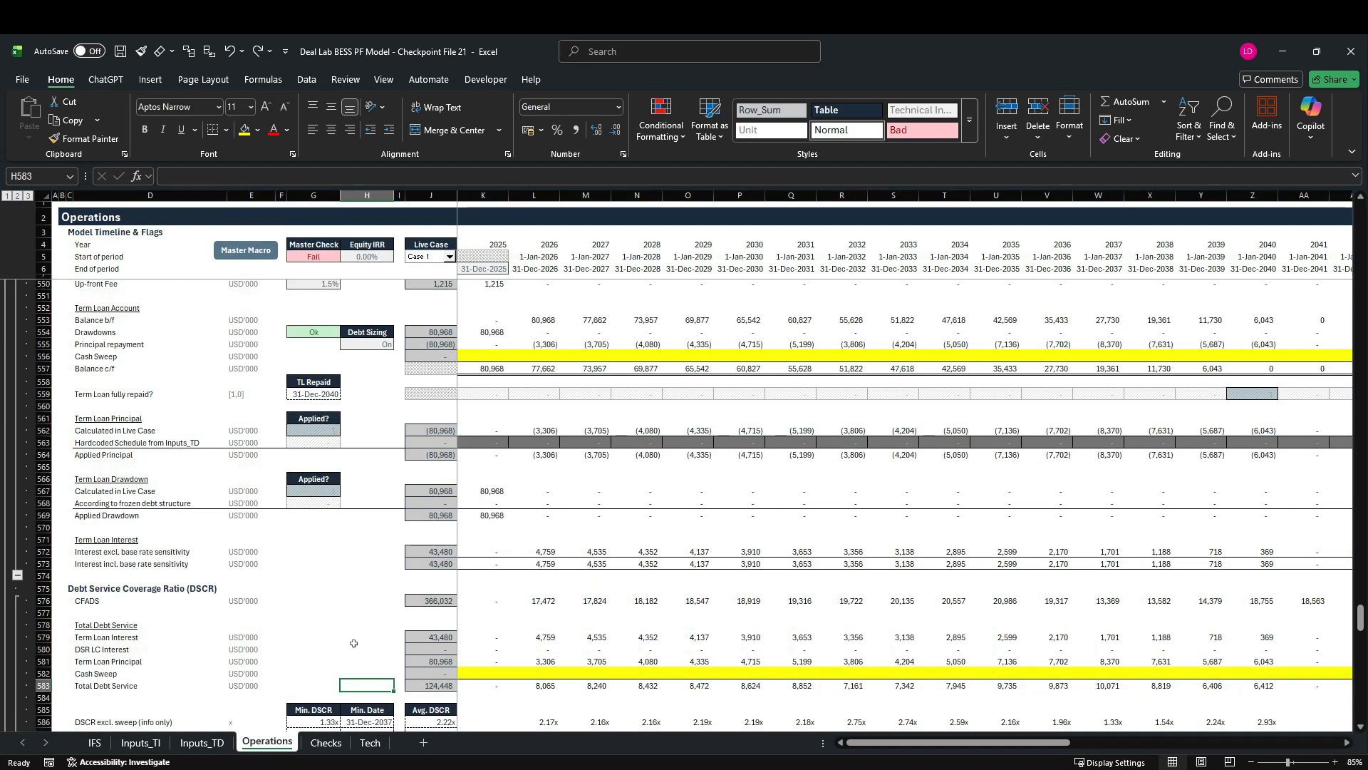
{"action": "scroll", "coordinate": [353, 641], "scroll_direction": "up", "scroll_amount": 2}
{"action": "scroll", "coordinate": [350, 645], "scroll_direction": "up", "scroll_amount": 4}
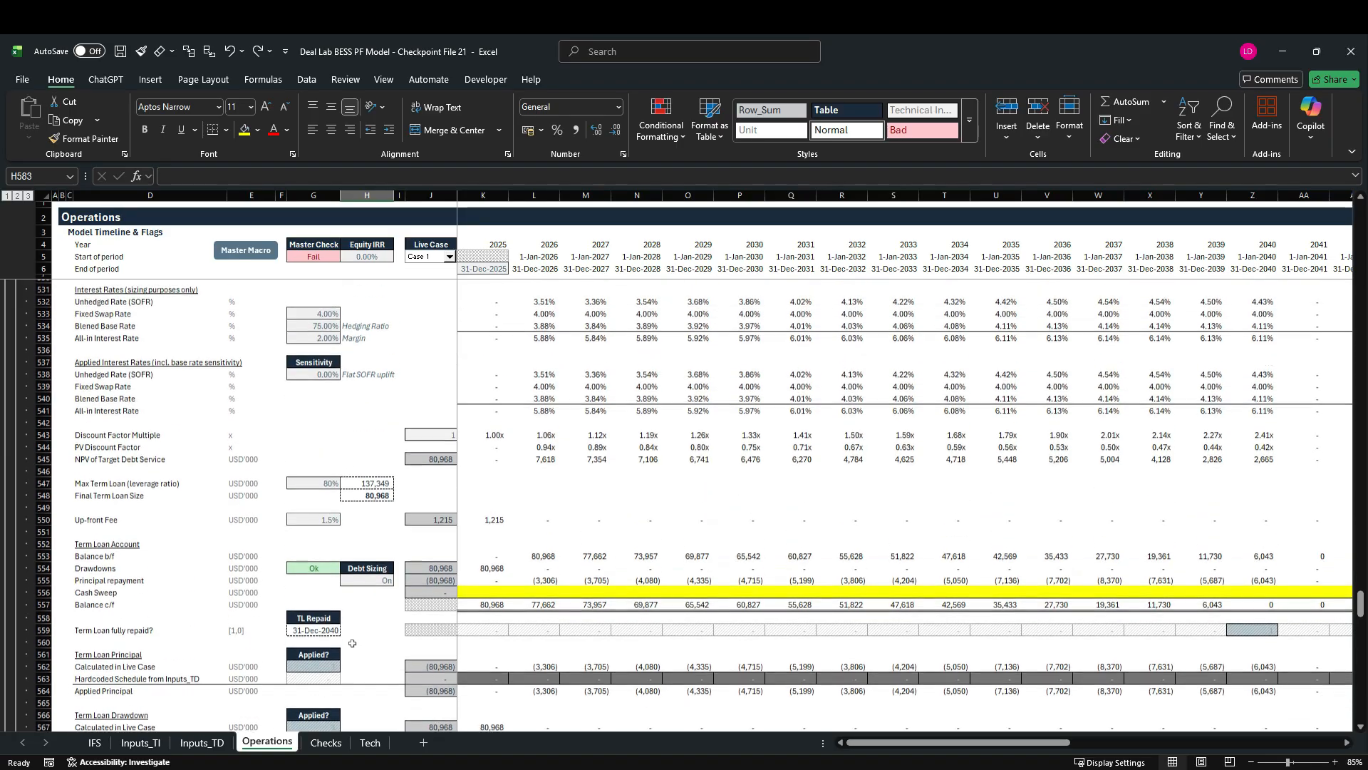
{"action": "scroll", "coordinate": [350, 646], "scroll_direction": "down", "scroll_amount": 1}
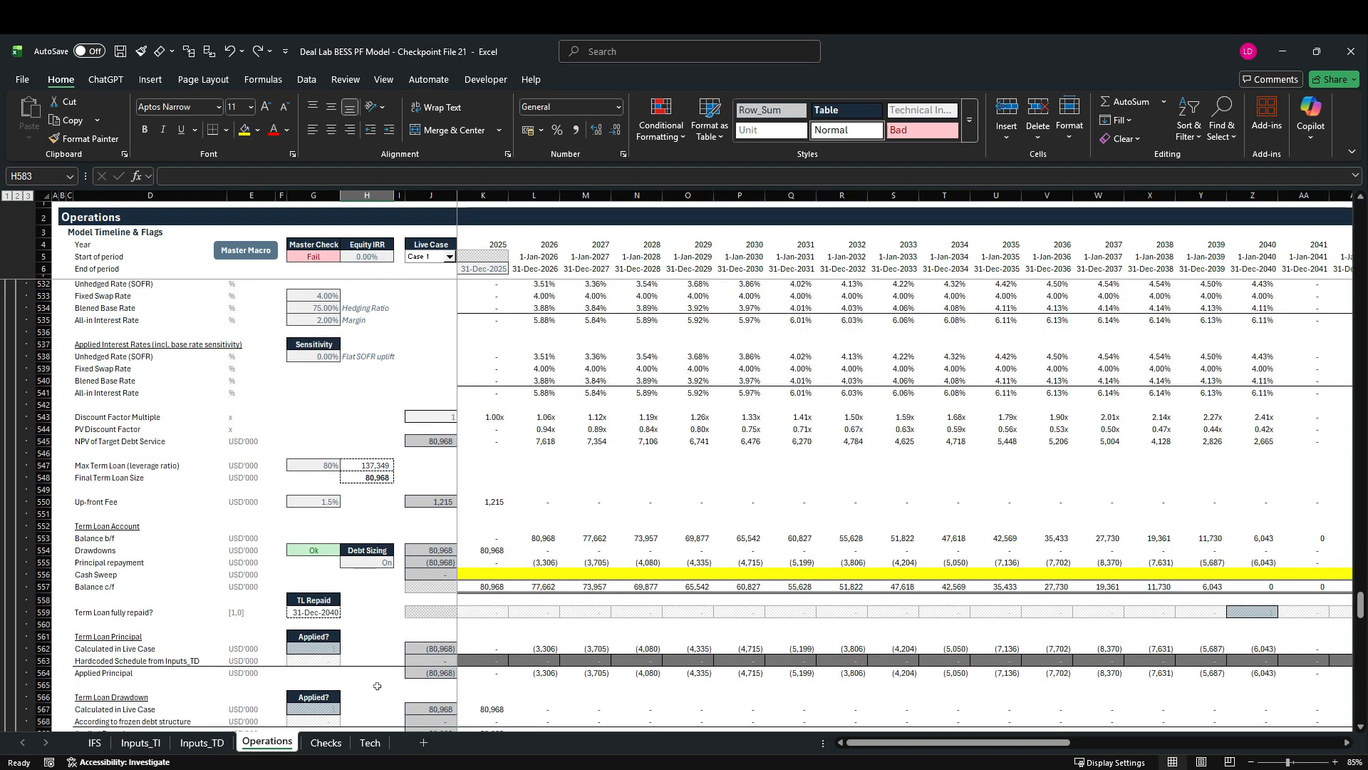
{"action": "left_click", "coordinate": [261, 257]}
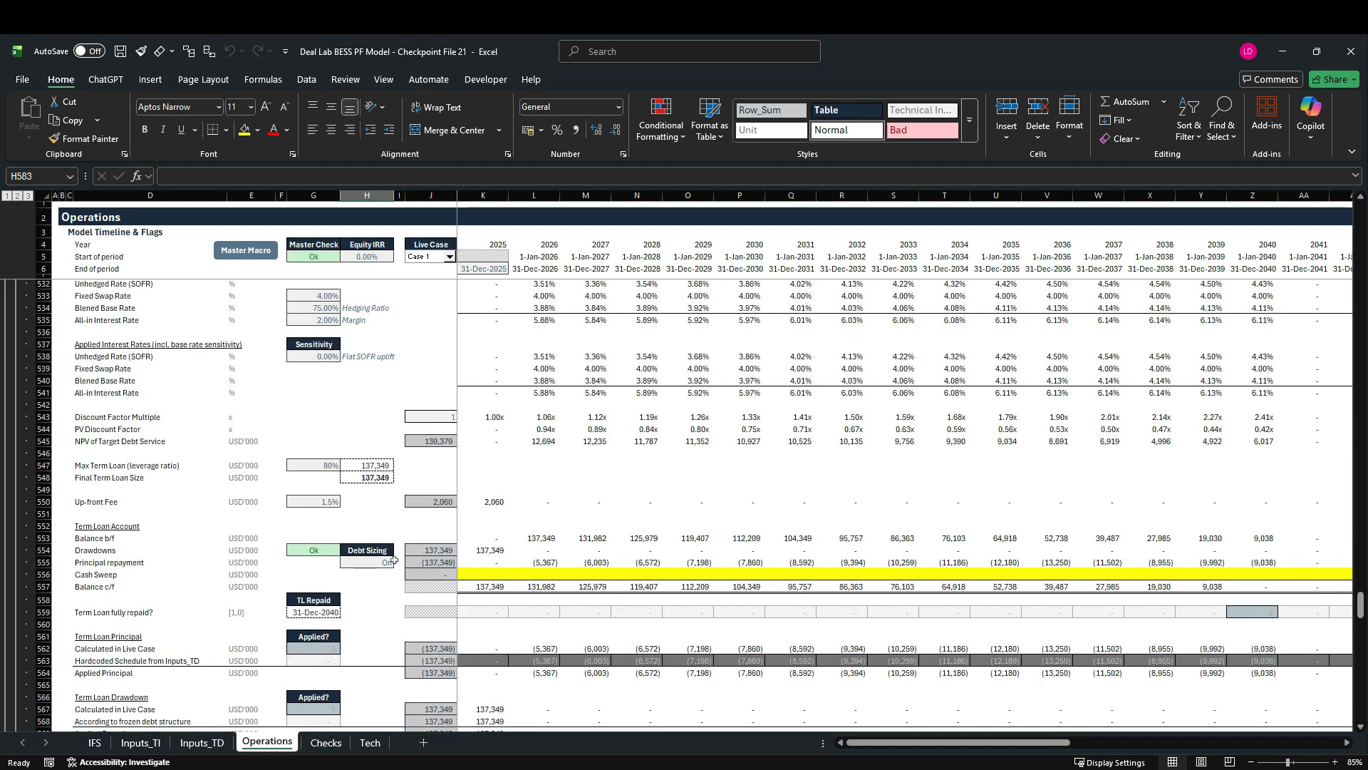
Examine the Applied Principal row and the DSCR rows, focusing on the 2040 column.
{"action": "scroll", "coordinate": [392, 560], "scroll_direction": "down", "scroll_amount": 5}
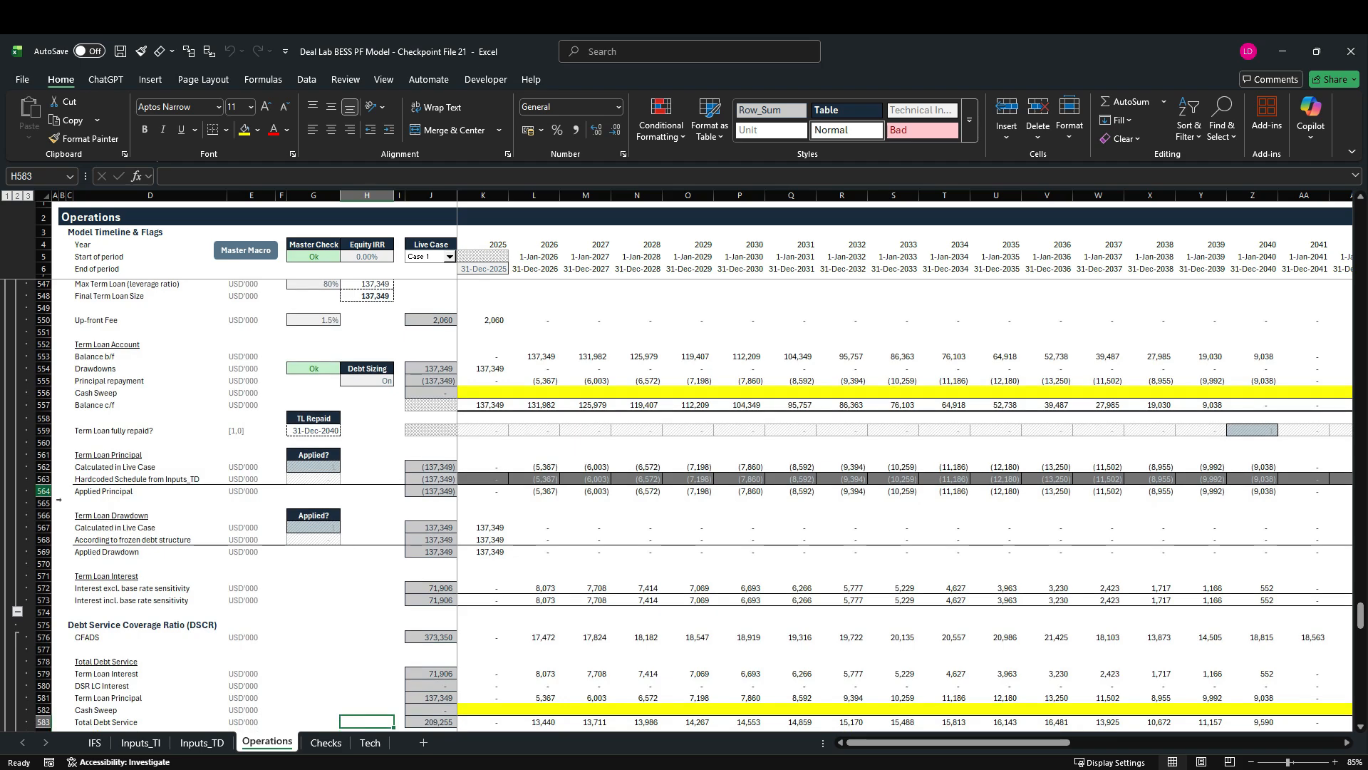
{"action": "left_click", "coordinate": [44, 491]}
{"action": "scroll", "coordinate": [349, 536], "scroll_direction": "down", "scroll_amount": 5}
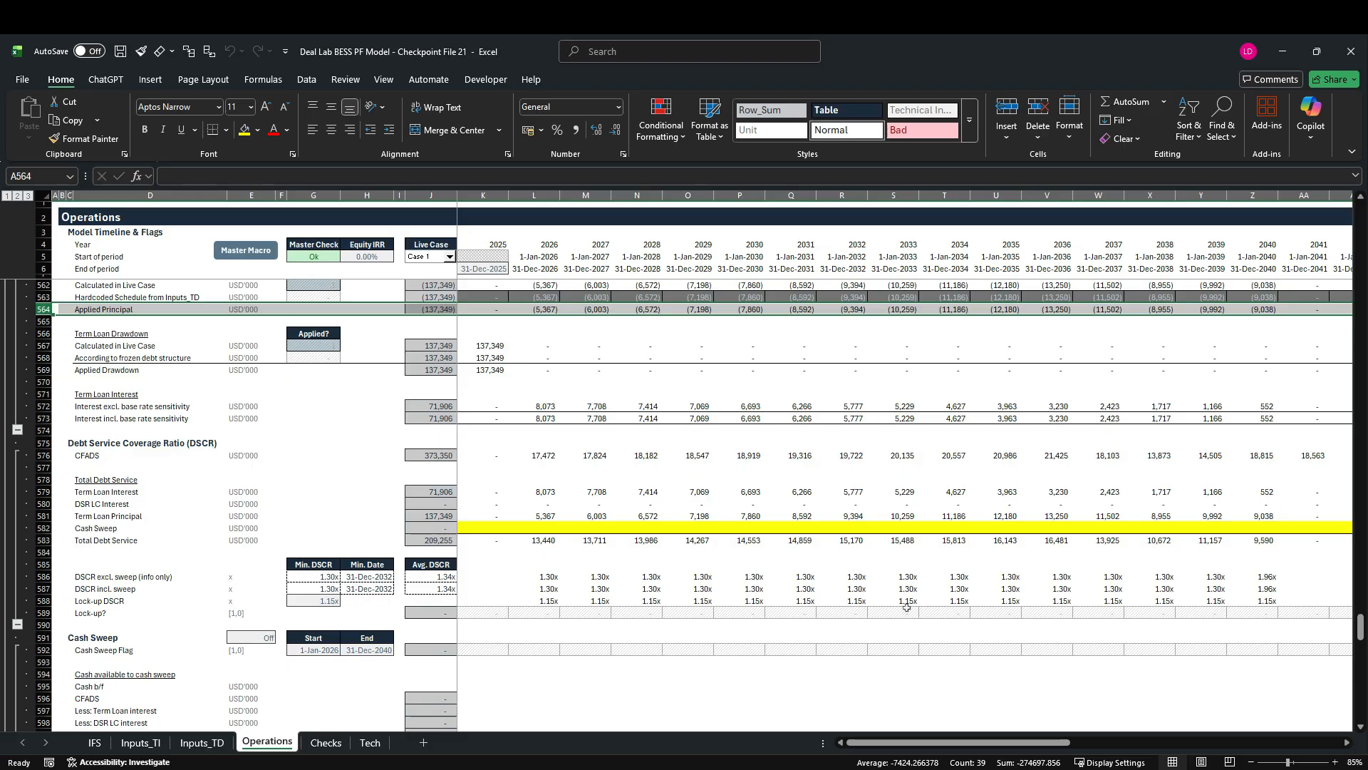
{"action": "left_click", "coordinate": [1274, 201]}
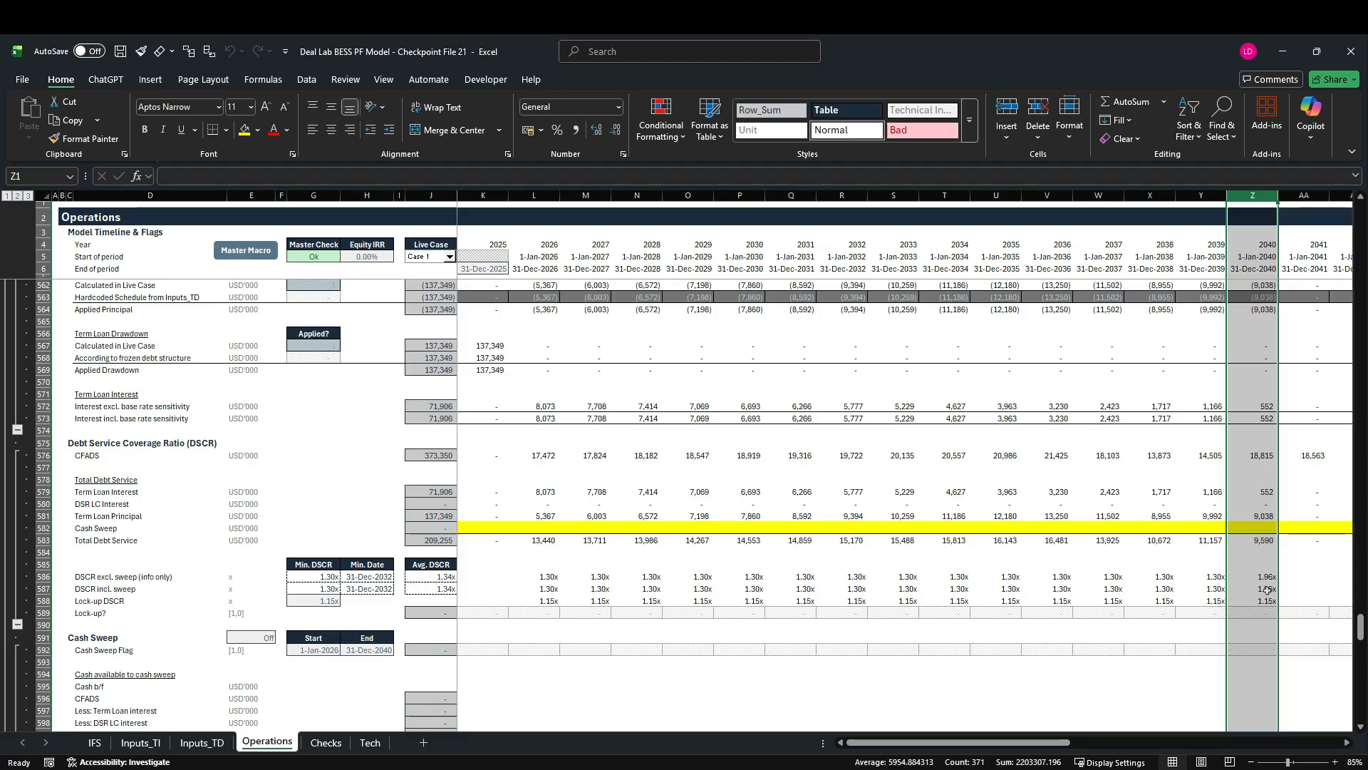
Examine the leverage-based Max Term Loan row and the Final Term Loan Size formula in H548 against the DSCR results.
{"action": "scroll", "coordinate": [1267, 590], "scroll_direction": "up", "scroll_amount": 6}
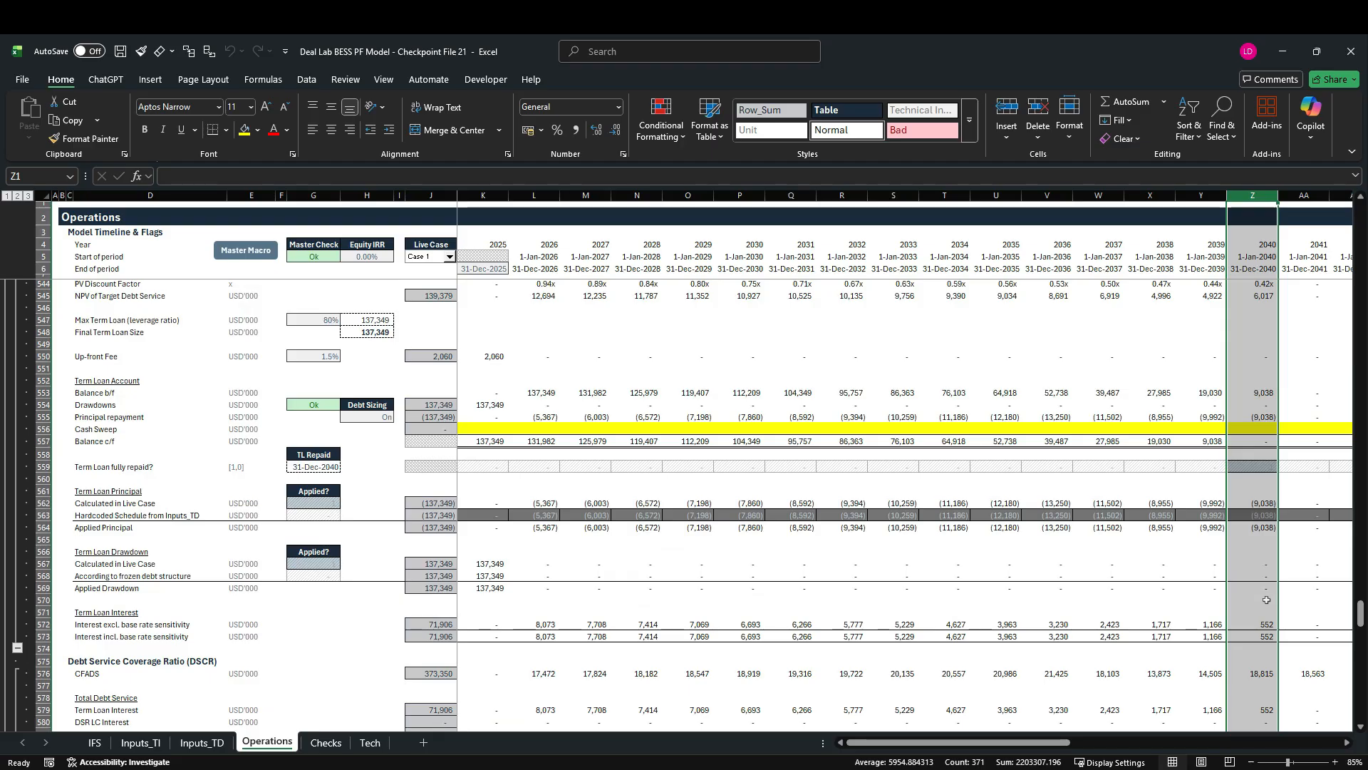
{"action": "scroll", "coordinate": [1267, 600], "scroll_direction": "up", "scroll_amount": 3}
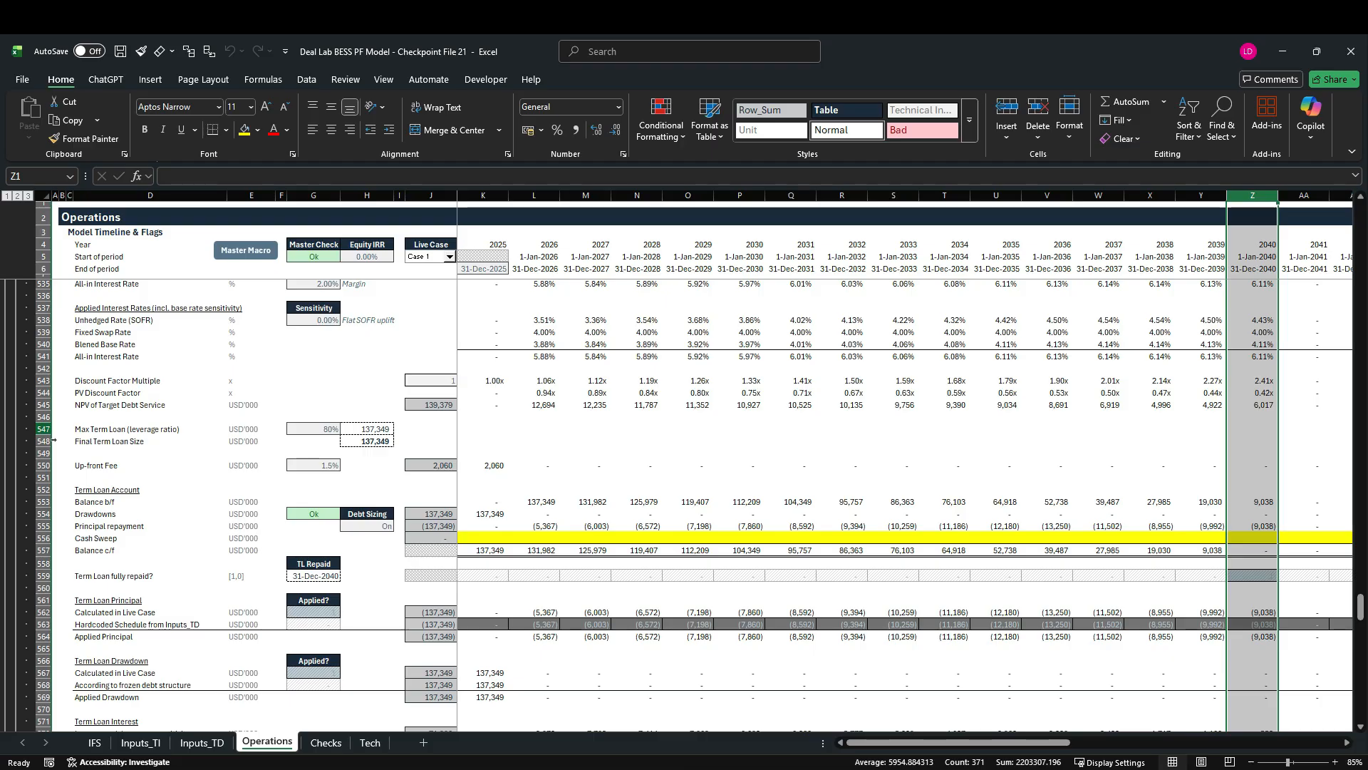
{"action": "left_click", "coordinate": [50, 431]}
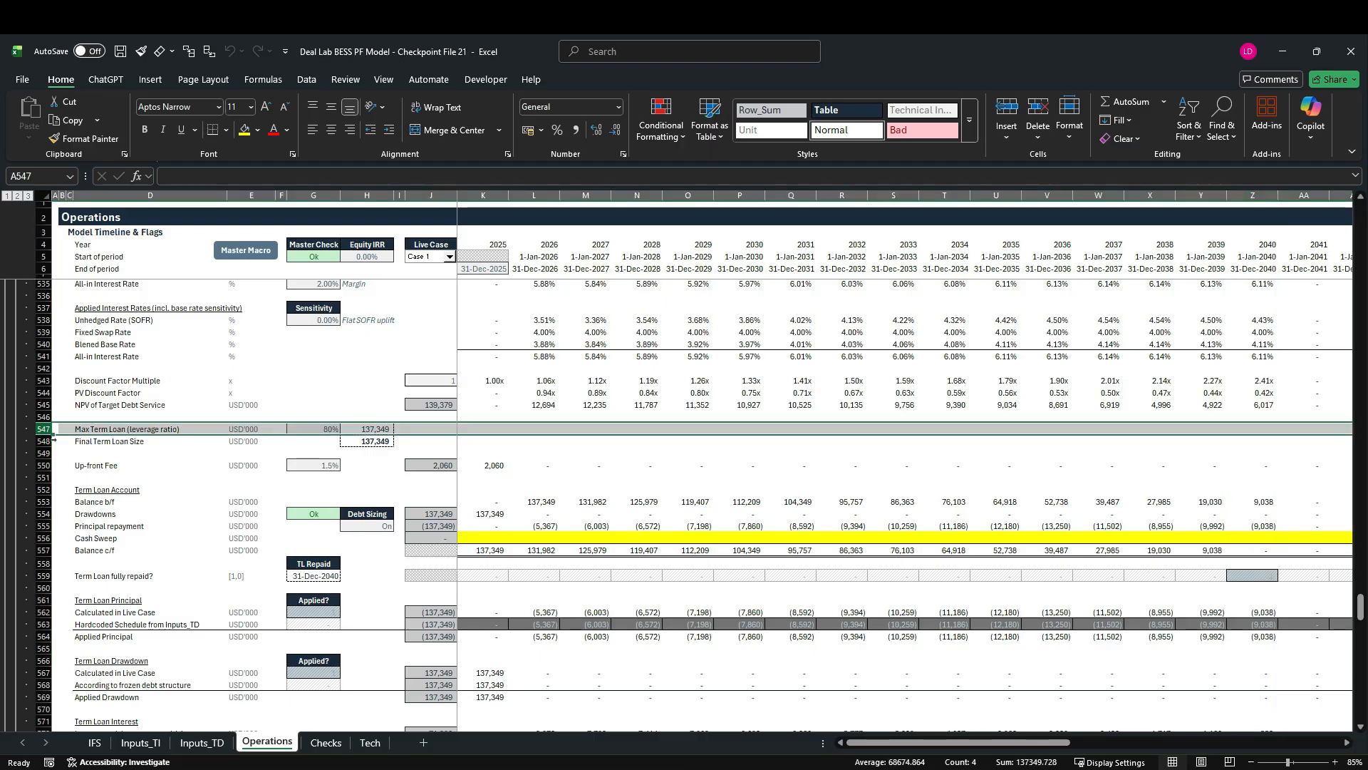
{"action": "left_click", "coordinate": [378, 443]}
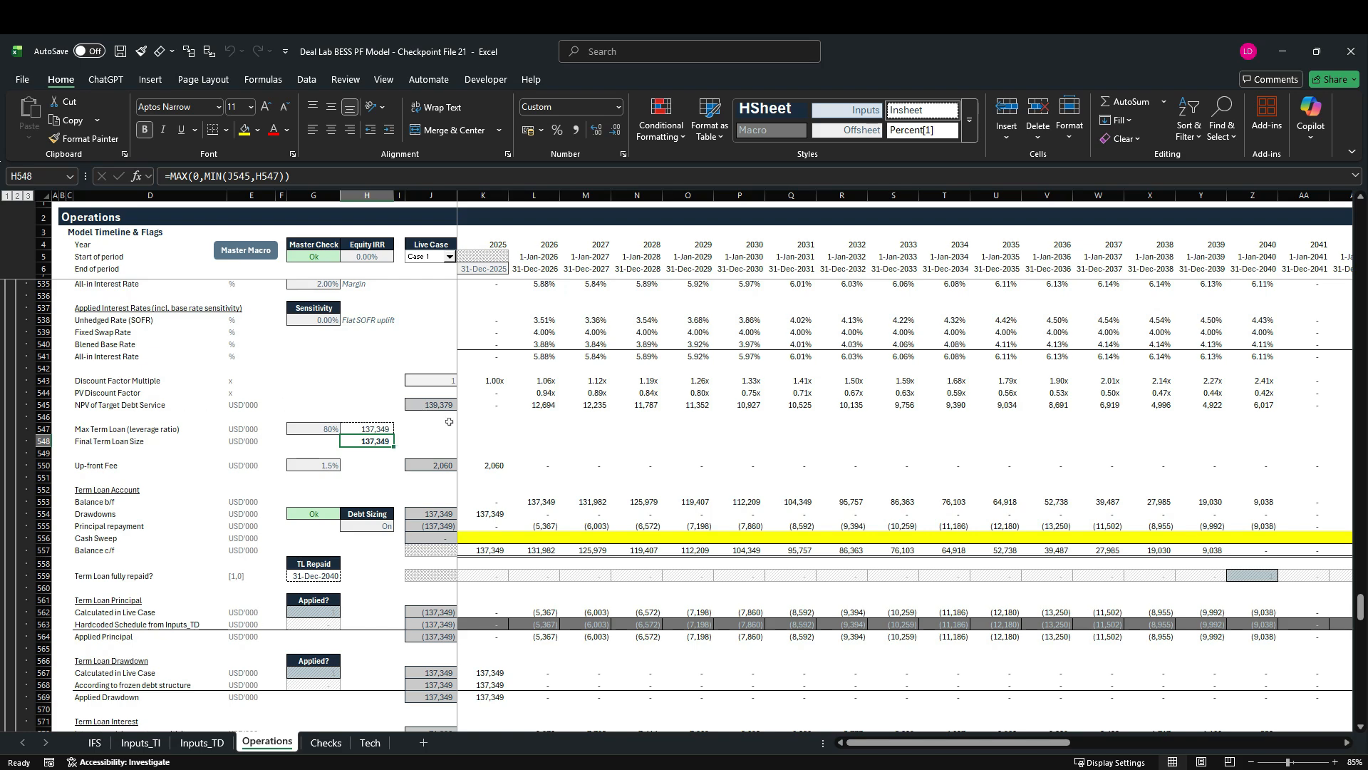
{"action": "scroll", "coordinate": [1130, 606], "scroll_direction": "down", "scroll_amount": 7}
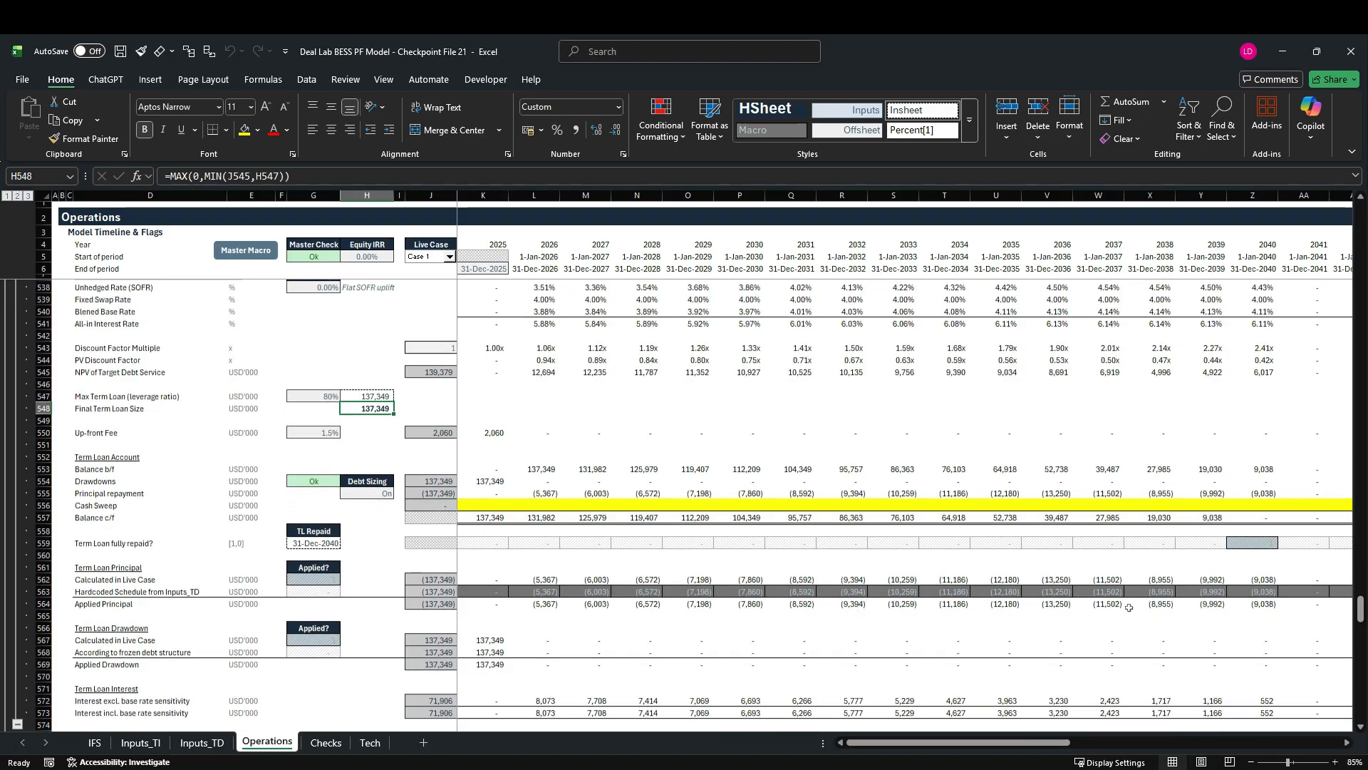
{"action": "scroll", "coordinate": [1308, 642], "scroll_direction": "down", "scroll_amount": 3}
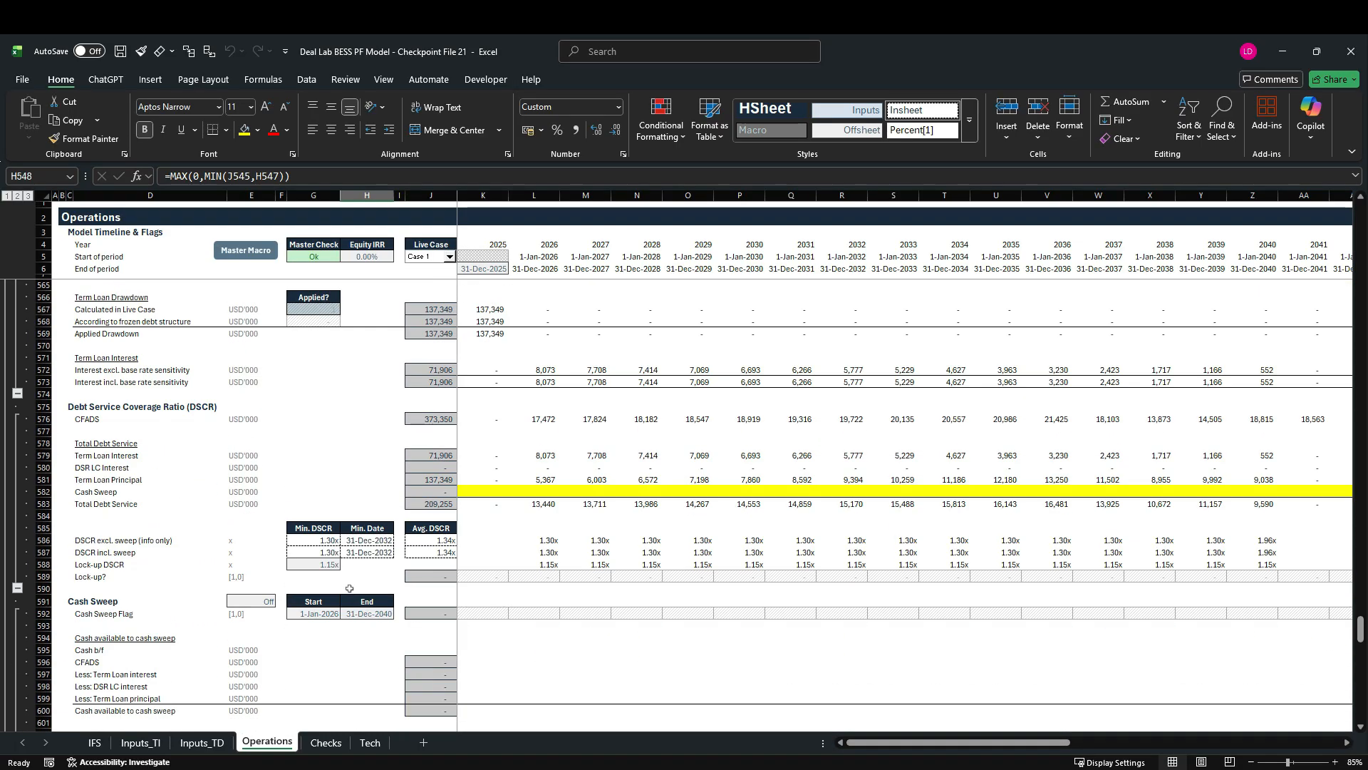
Set Case 1's Maximum Leverage on CapEx excl. Financing Fees to 90% in J258 of the Inputs_TI sheet.
{"action": "scroll", "coordinate": [349, 588], "scroll_direction": "up", "scroll_amount": 3}
{"action": "key", "text": "ctrl+Page_Up"}
{"action": "key", "text": "ctrl+Page_Up"}
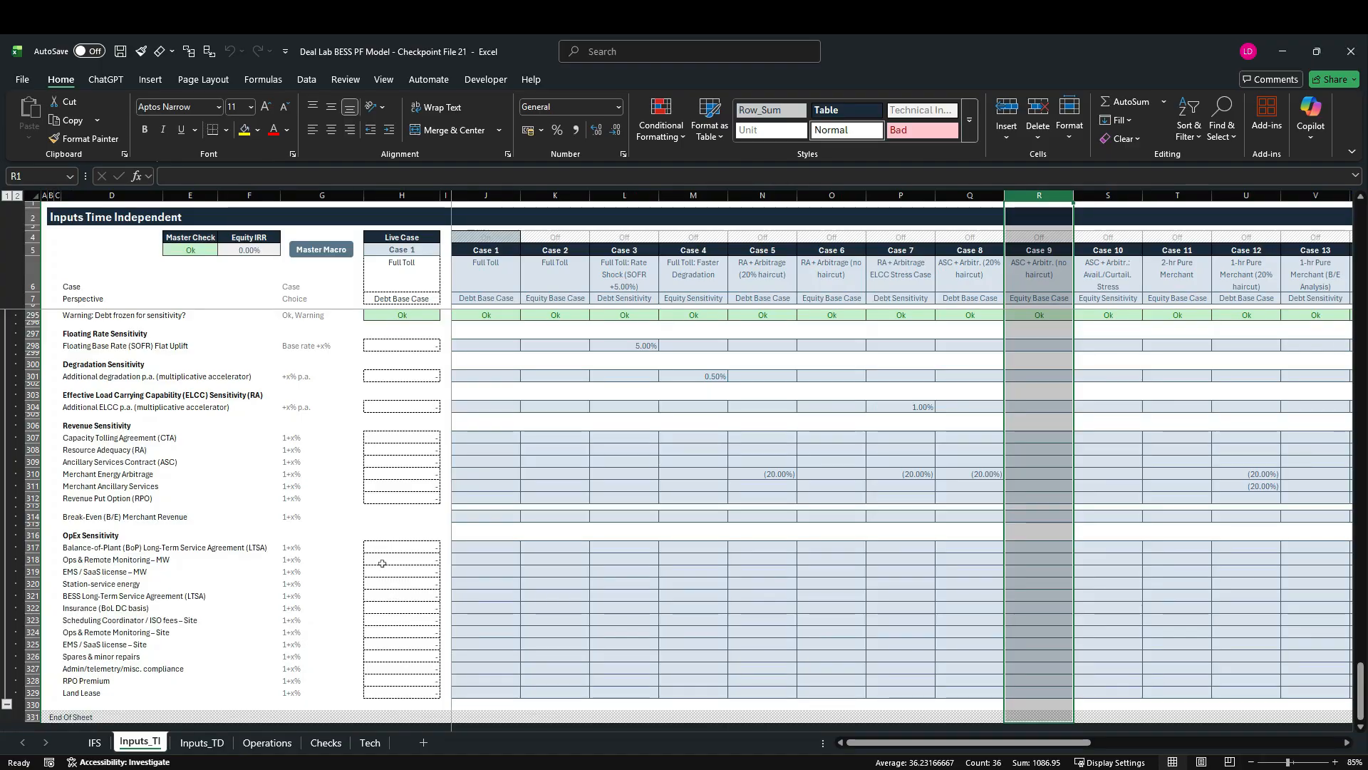
{"action": "scroll", "coordinate": [382, 563], "scroll_direction": "up", "scroll_amount": 14}
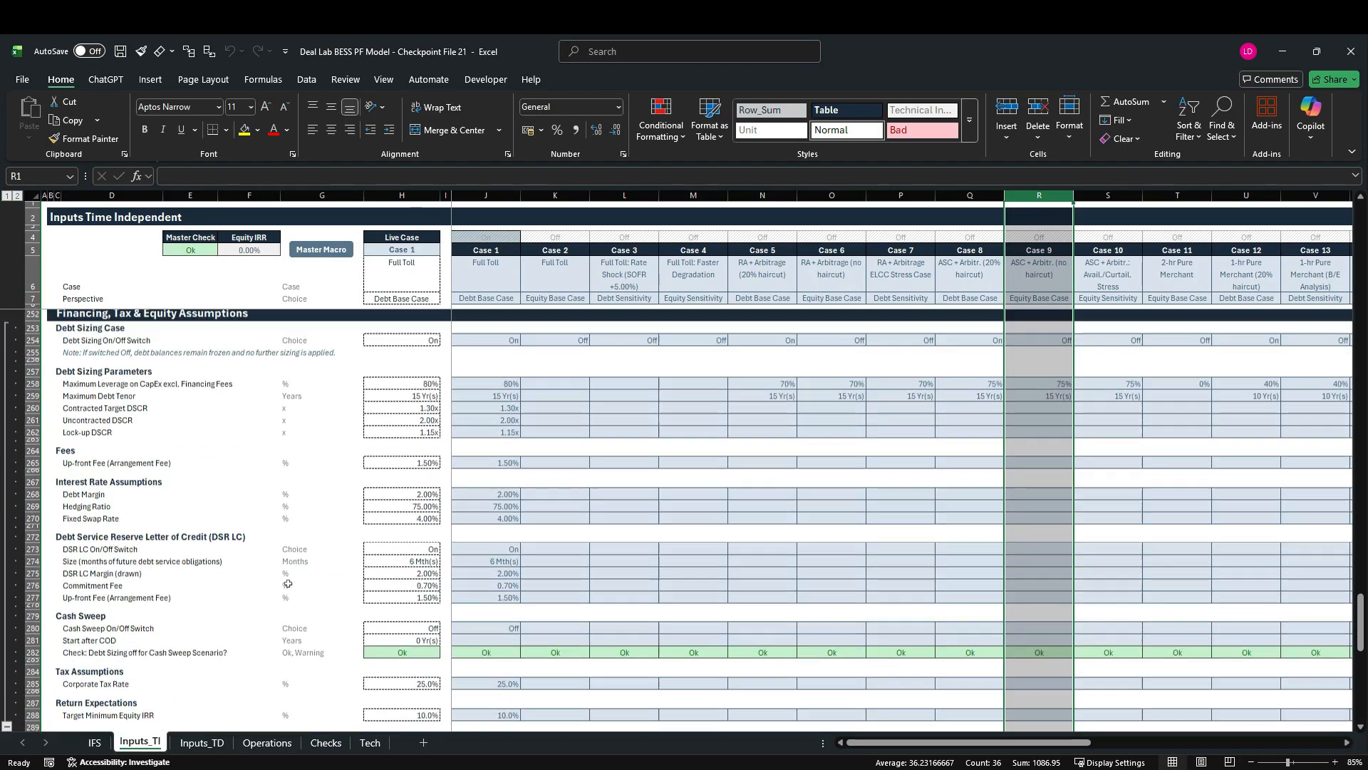
{"action": "scroll", "coordinate": [288, 584], "scroll_direction": "up", "scroll_amount": 4}
{"action": "left_click", "coordinate": [493, 519]}
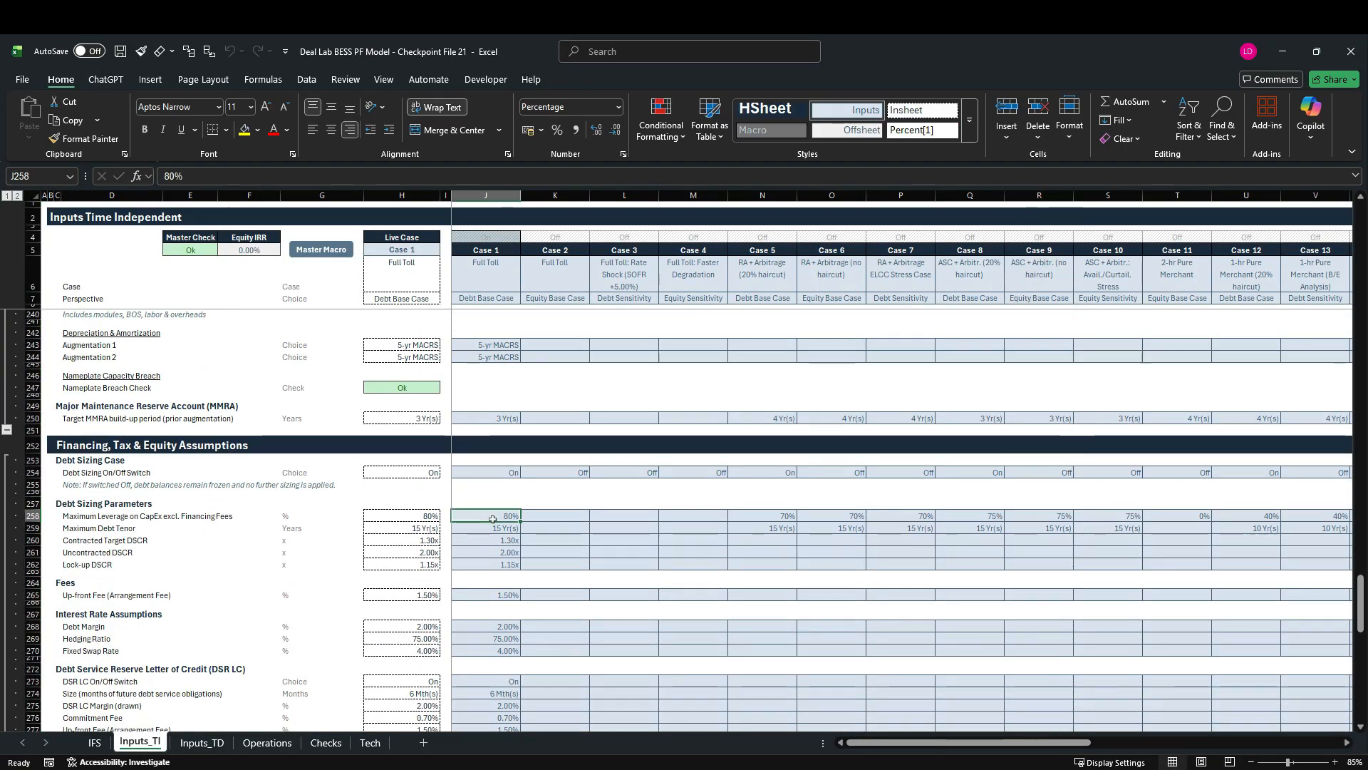
{"action": "type", "text": "90"}
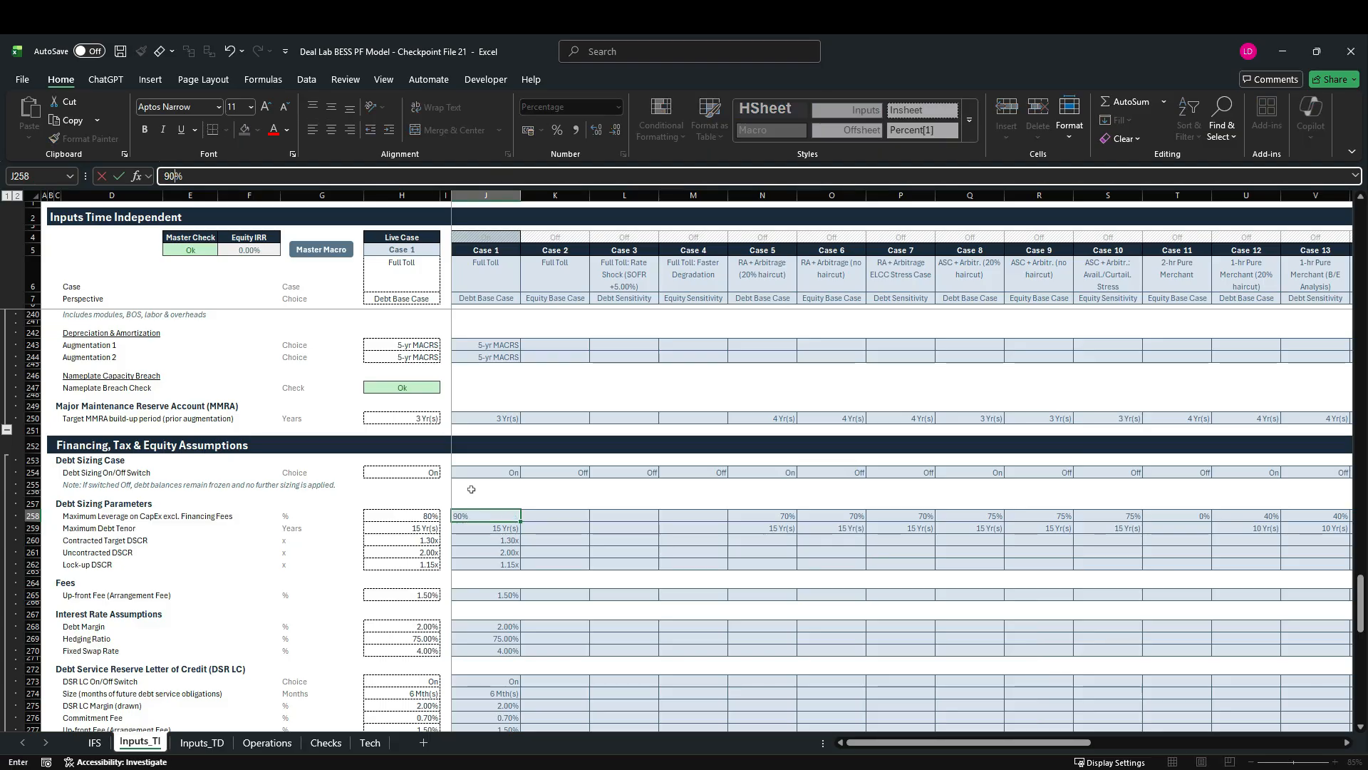
{"action": "key", "text": "Return"}
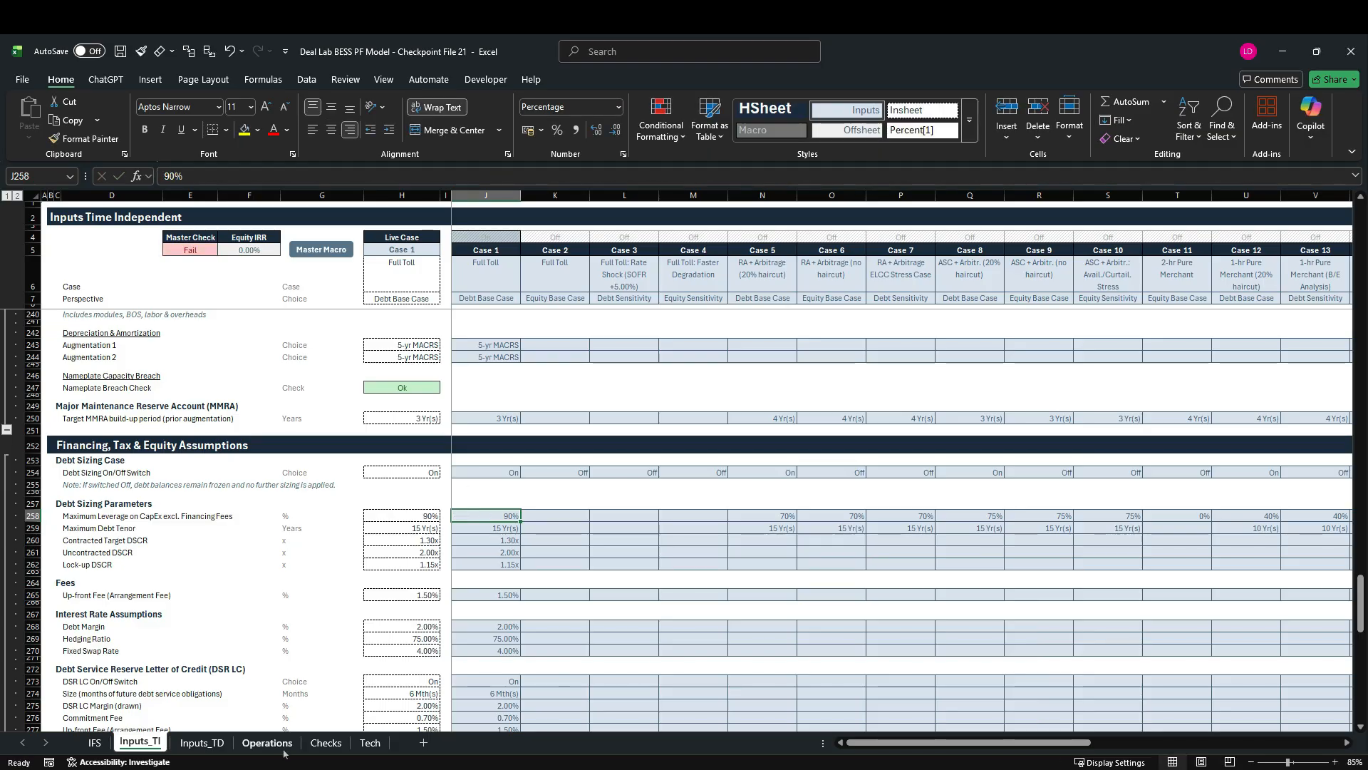
Examine the DSCR excl. sweep values from 2026 to 2040 on the Operations sheet.
{"action": "left_click", "coordinate": [267, 742]}
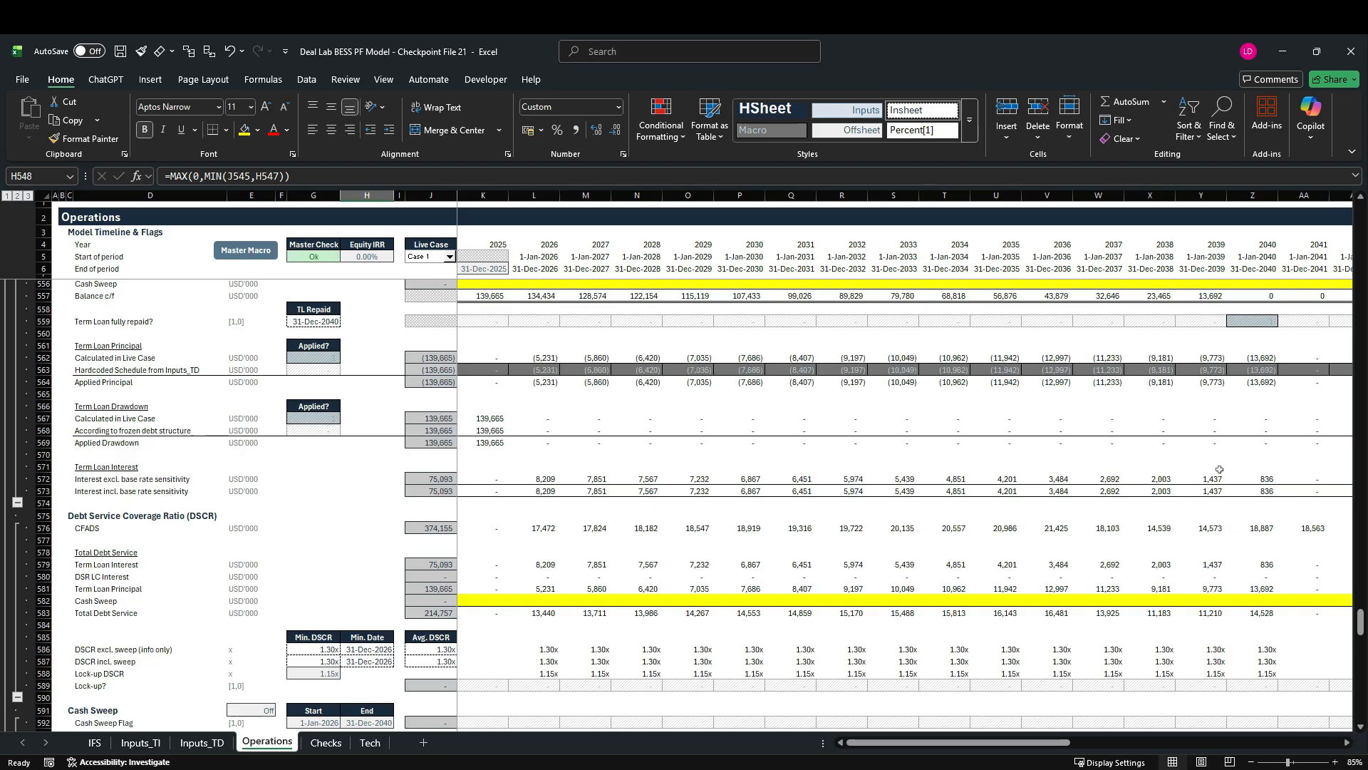
{"action": "scroll", "coordinate": [1219, 511], "scroll_direction": "down", "scroll_amount": 2}
{"action": "scroll", "coordinate": [1219, 511], "scroll_direction": "down", "scroll_amount": 1}
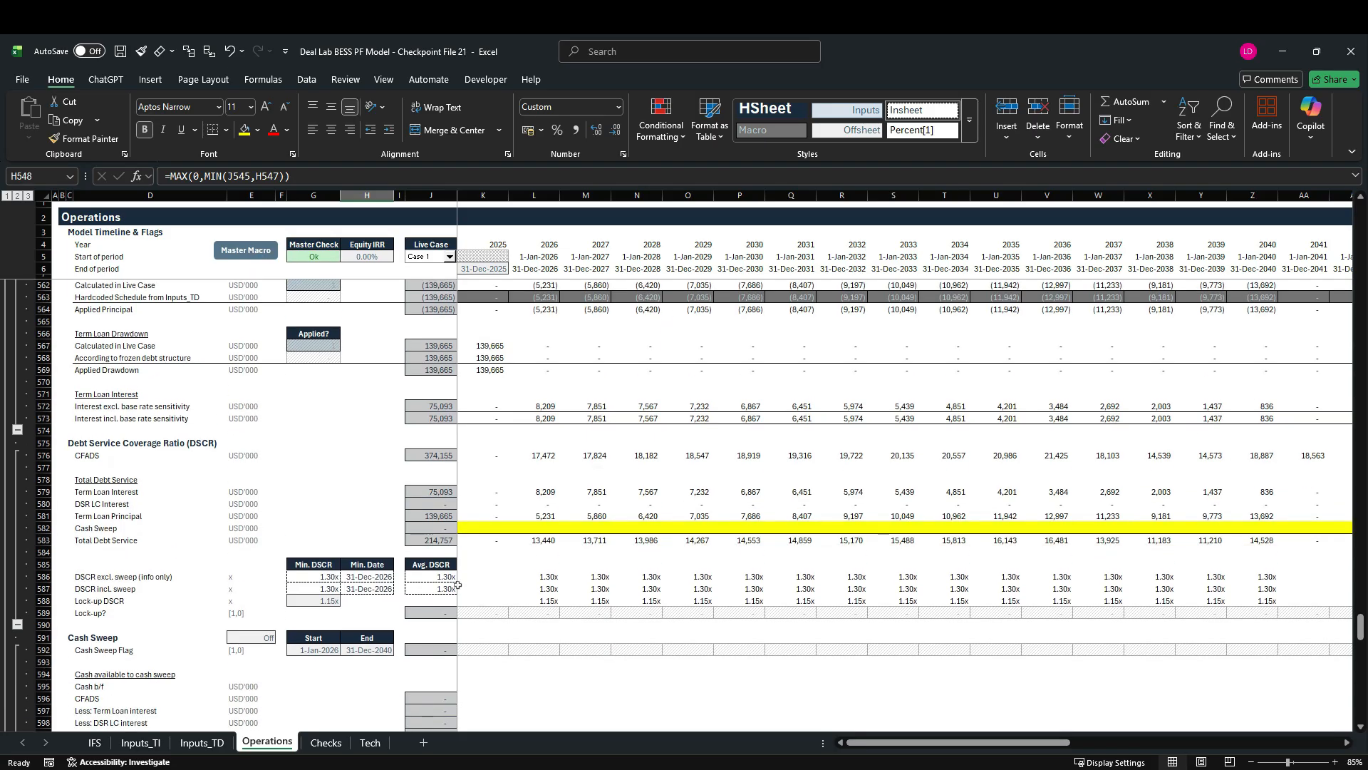
{"action": "left_click_drag", "start_coordinate": [533, 579], "coordinate": [1276, 578]}
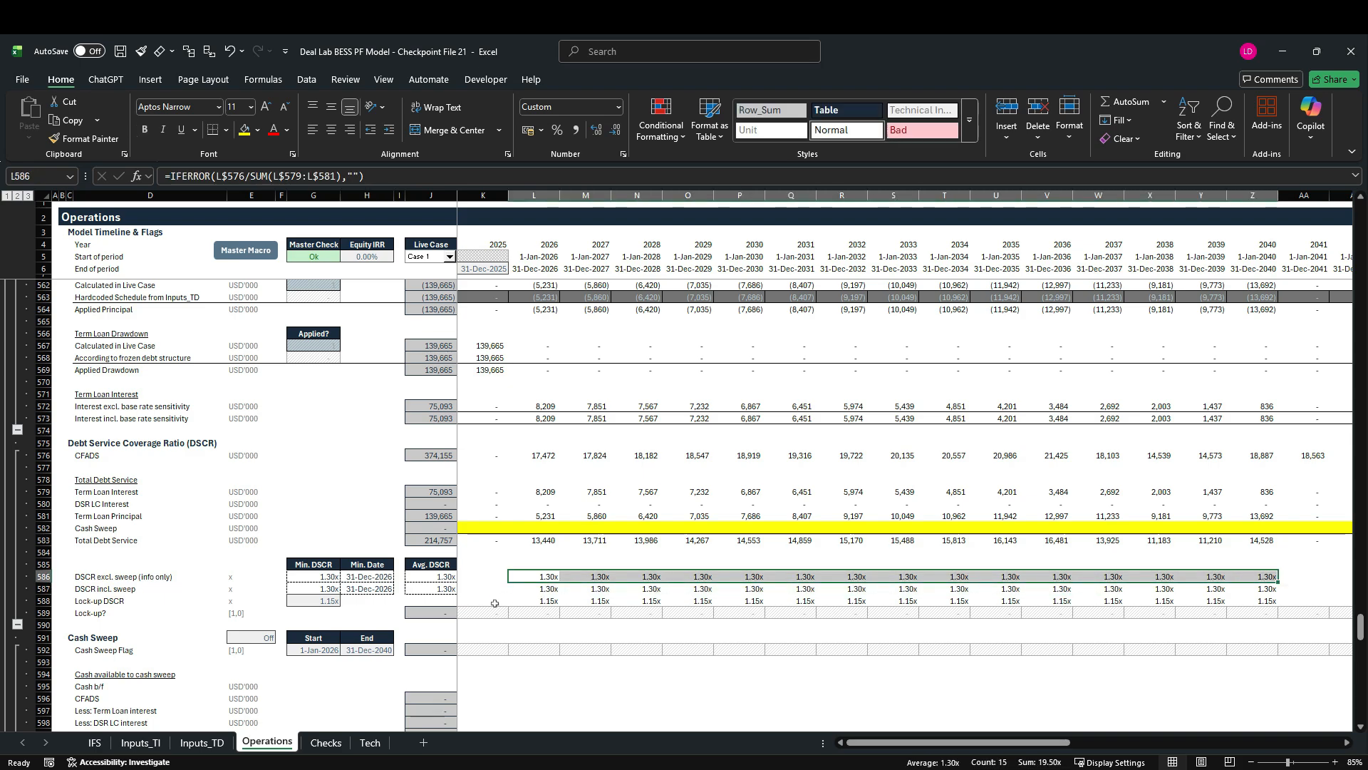
Examine the Final Term Loan Size formula in H548 and the Max Term Loan formula in H547.
{"action": "scroll", "coordinate": [495, 603], "scroll_direction": "up", "scroll_amount": 6}
{"action": "scroll", "coordinate": [457, 584], "scroll_direction": "up", "scroll_amount": 3}
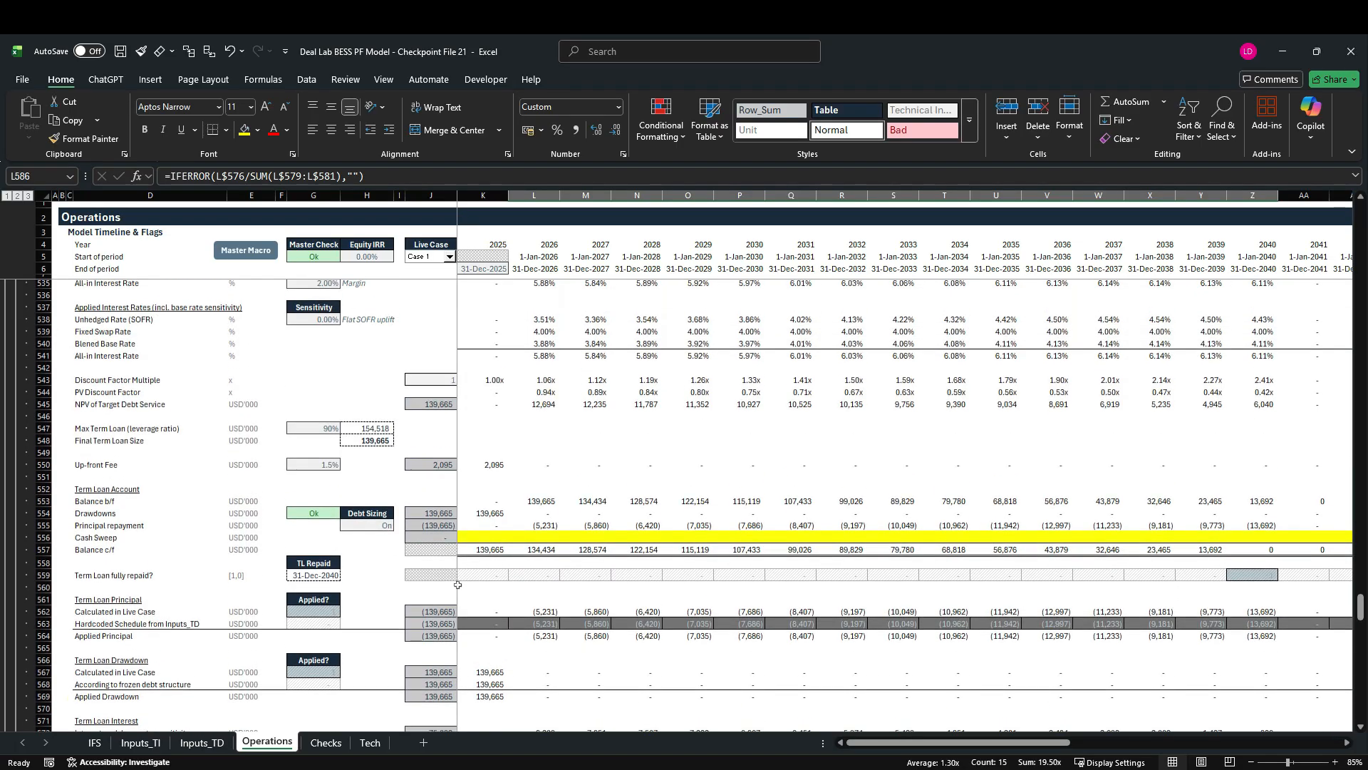
{"action": "scroll", "coordinate": [458, 585], "scroll_direction": "up", "scroll_amount": 1}
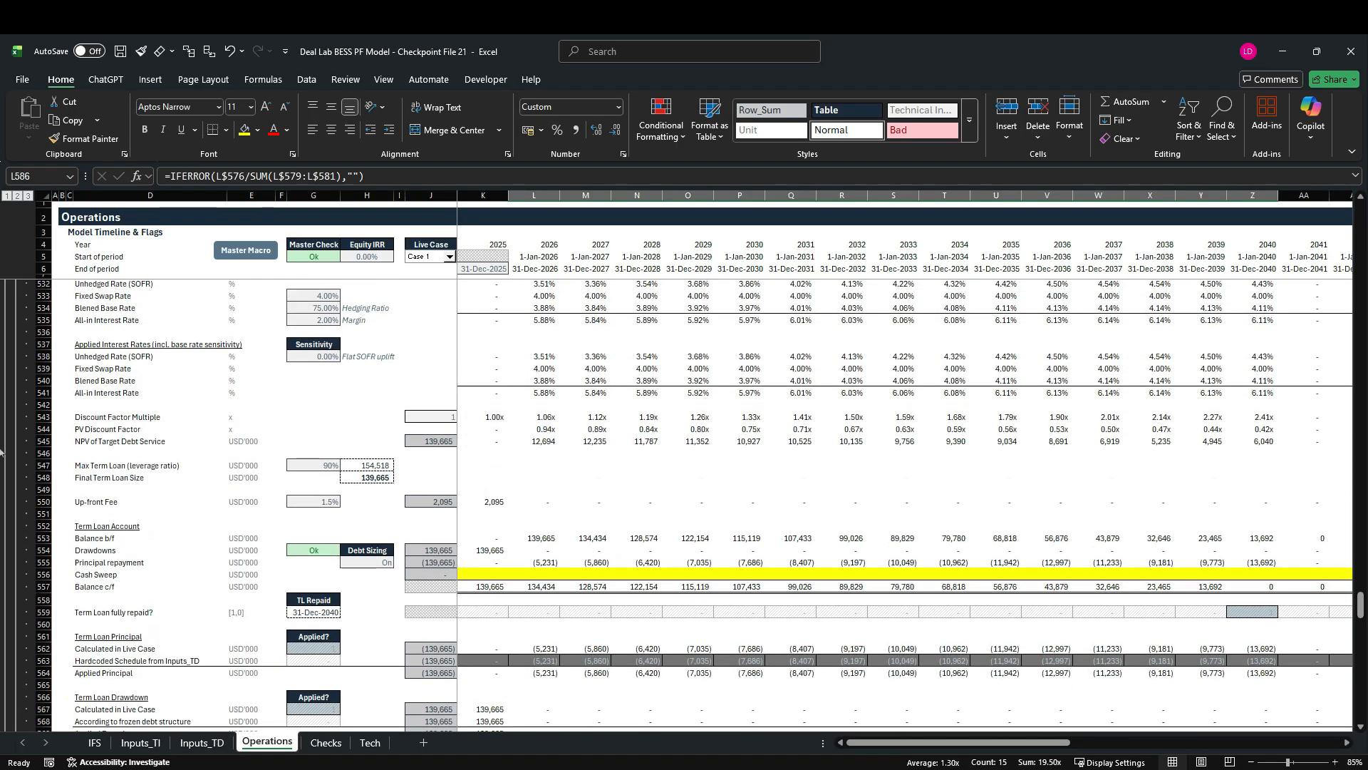
{"action": "left_click", "coordinate": [387, 480]}
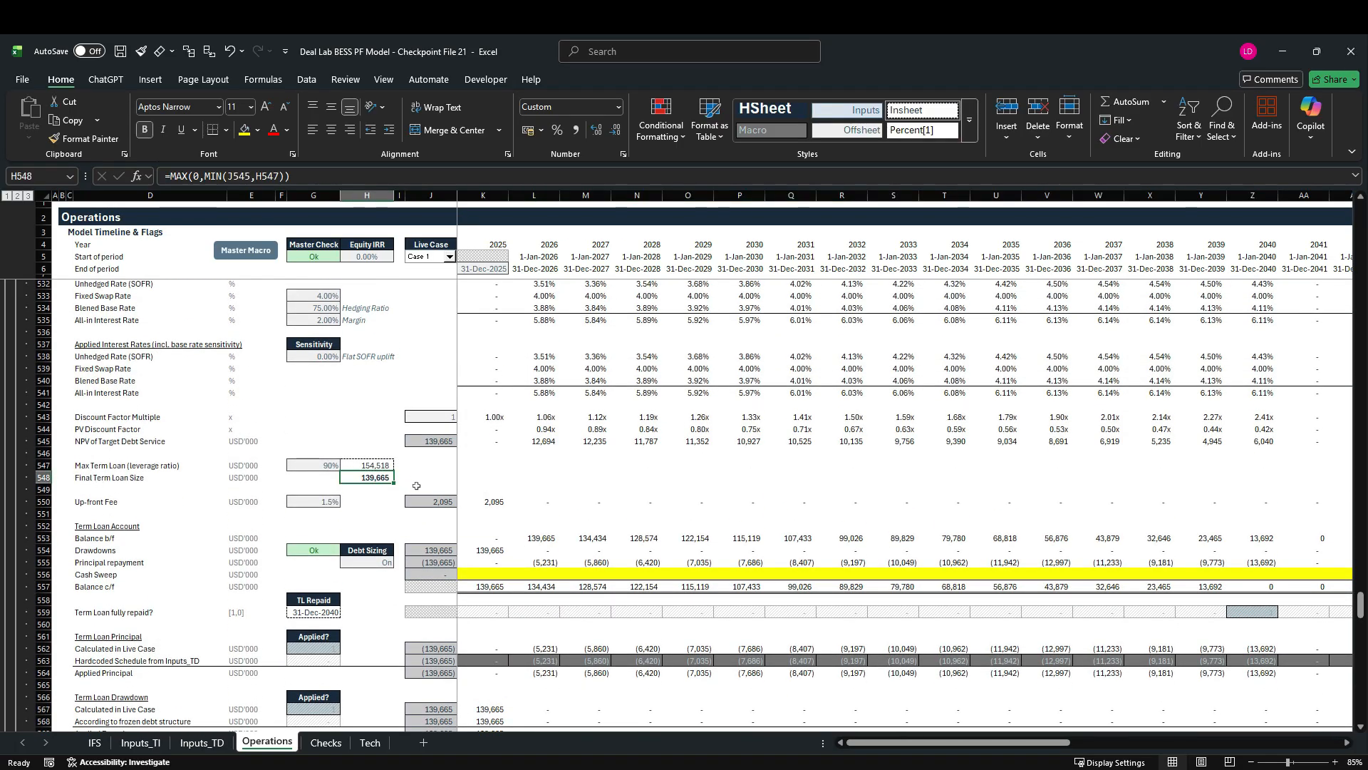
{"action": "left_click", "coordinate": [391, 468]}
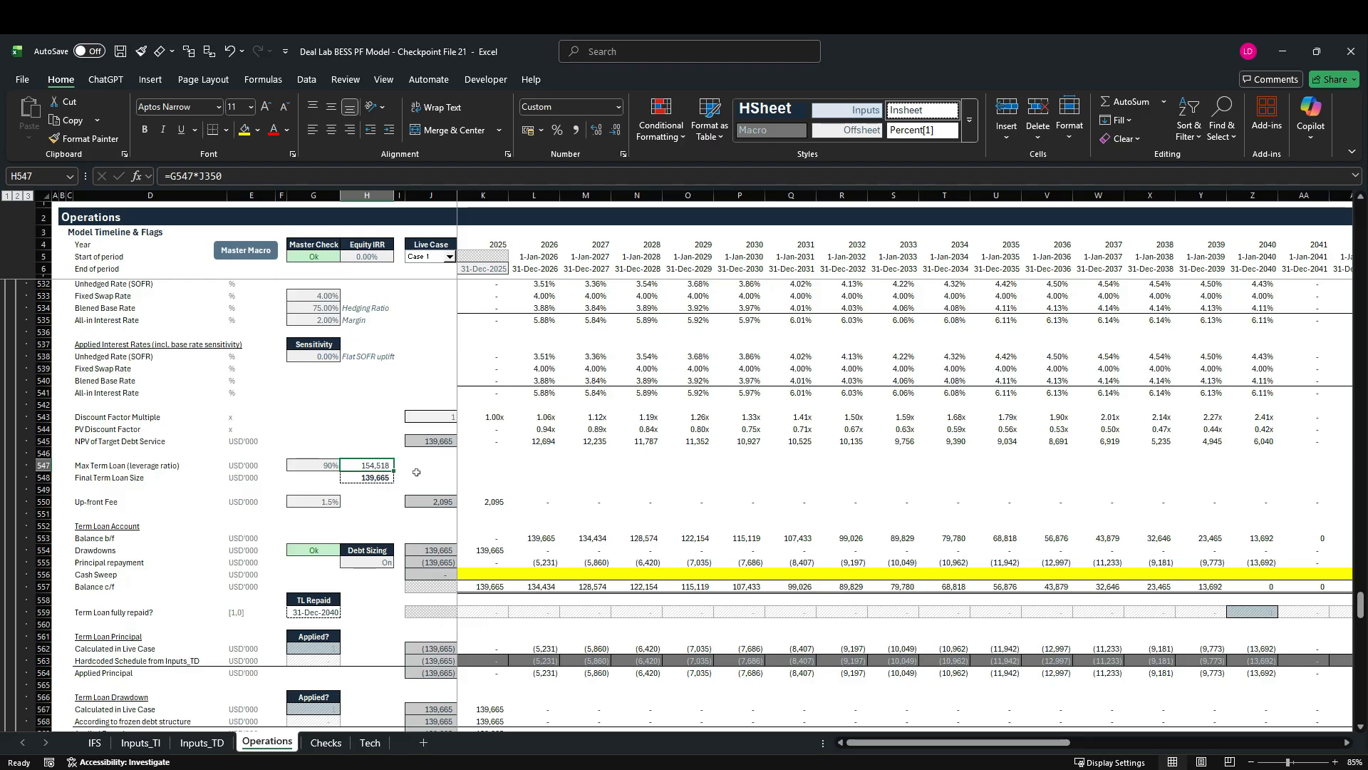
Set Case 1's maximum leverage in J258 of Inputs_TI back to 80% and run the Master Macro on the Operations sheet.
{"action": "left_click", "coordinate": [140, 742]}
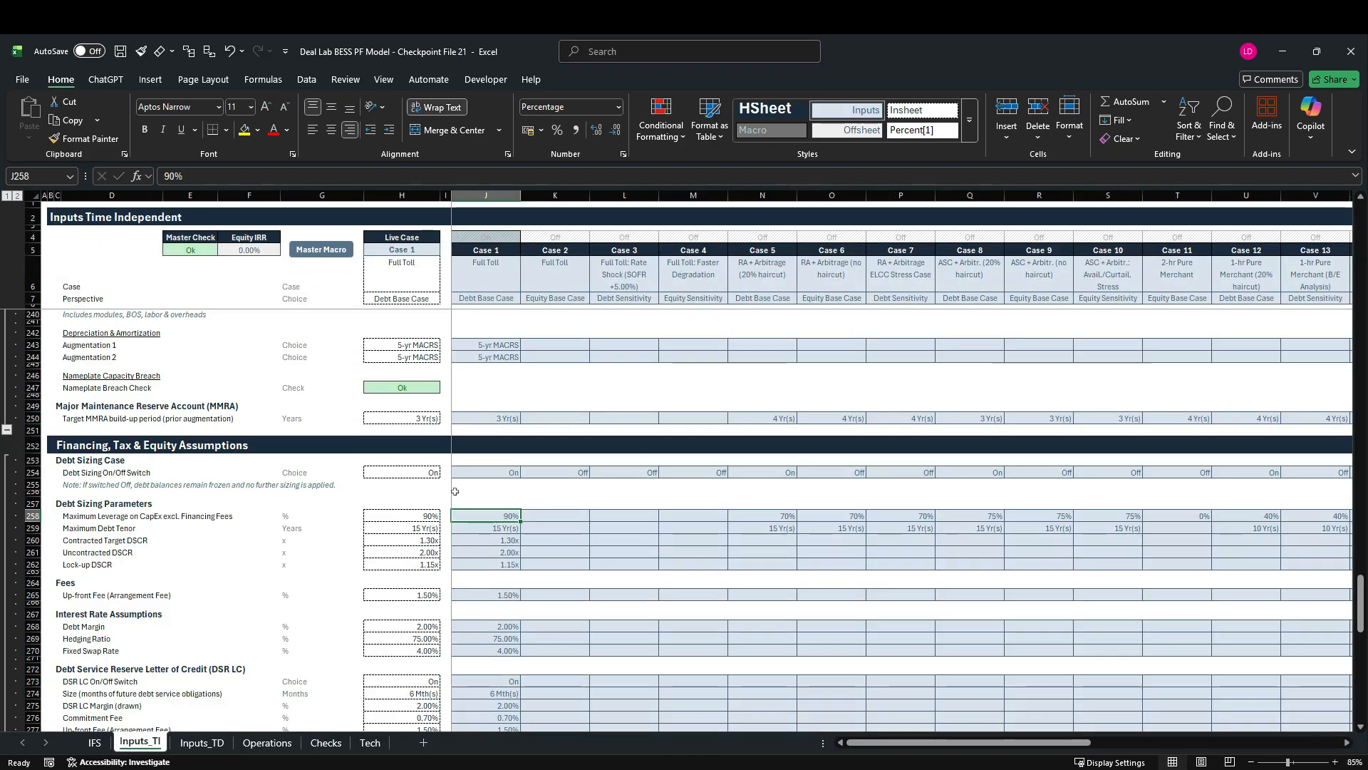
{"action": "type", "text": "80%"}
{"action": "key", "text": "ctrl+Return"}
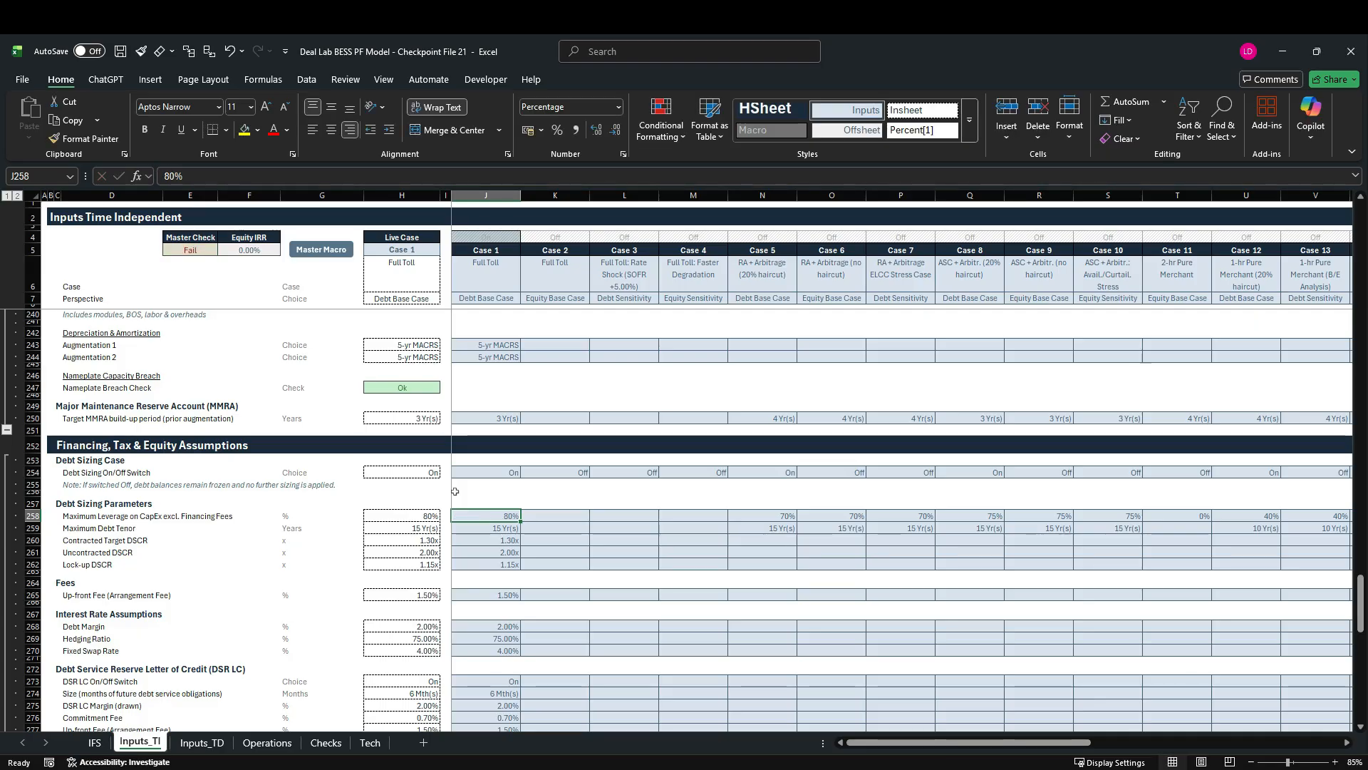
{"action": "left_click", "coordinate": [268, 742]}
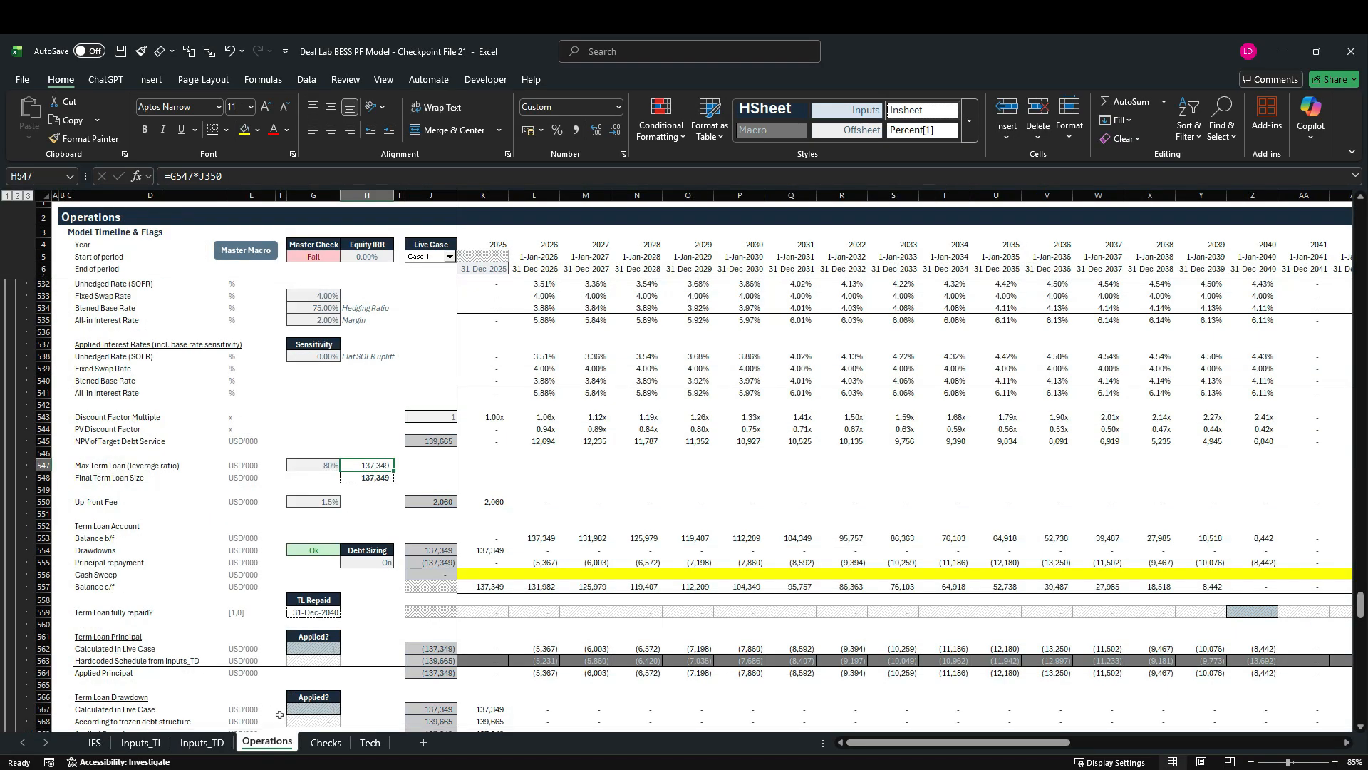
{"action": "left_click", "coordinate": [244, 254]}
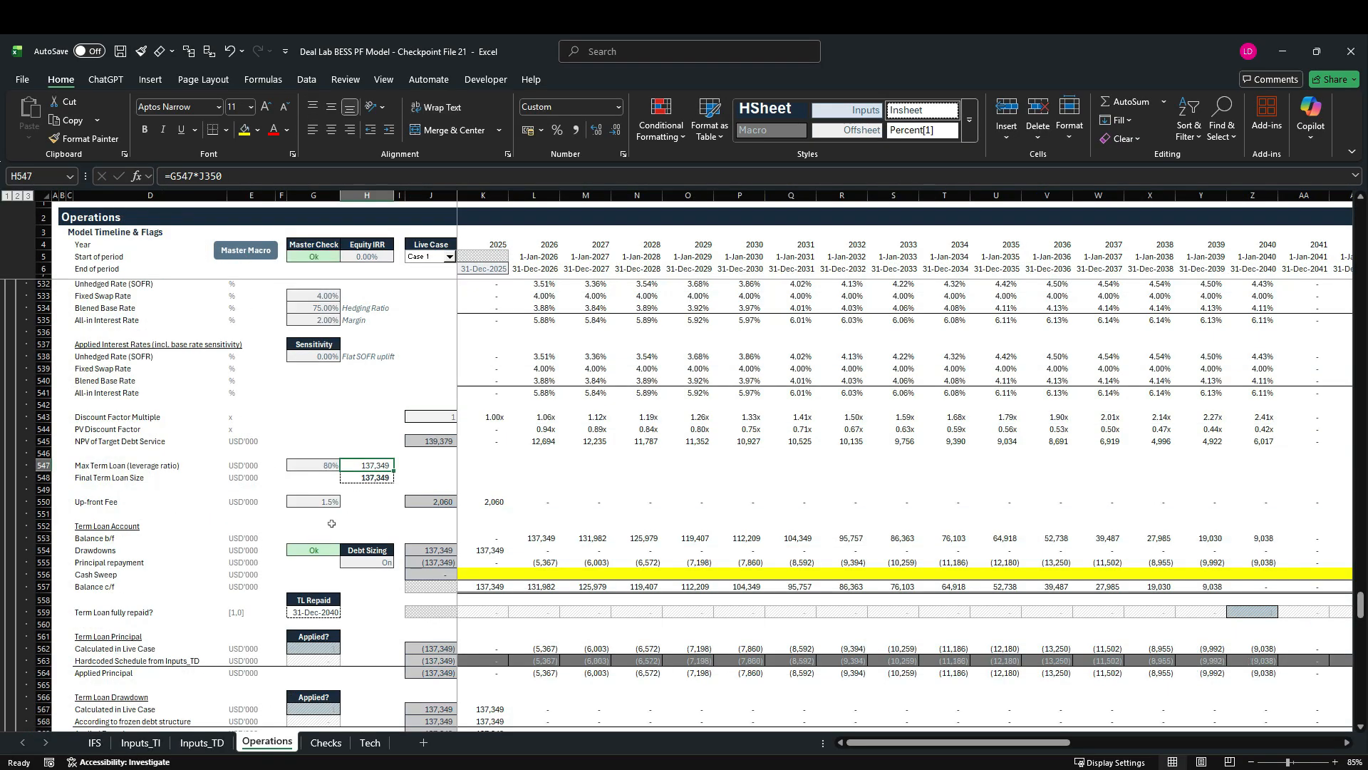
Examine the DSCR values in the 2039 and 2040 columns, and select the Cash Sweep rows 592 to 605.
{"action": "scroll", "coordinate": [318, 570], "scroll_direction": "down", "scroll_amount": 10}
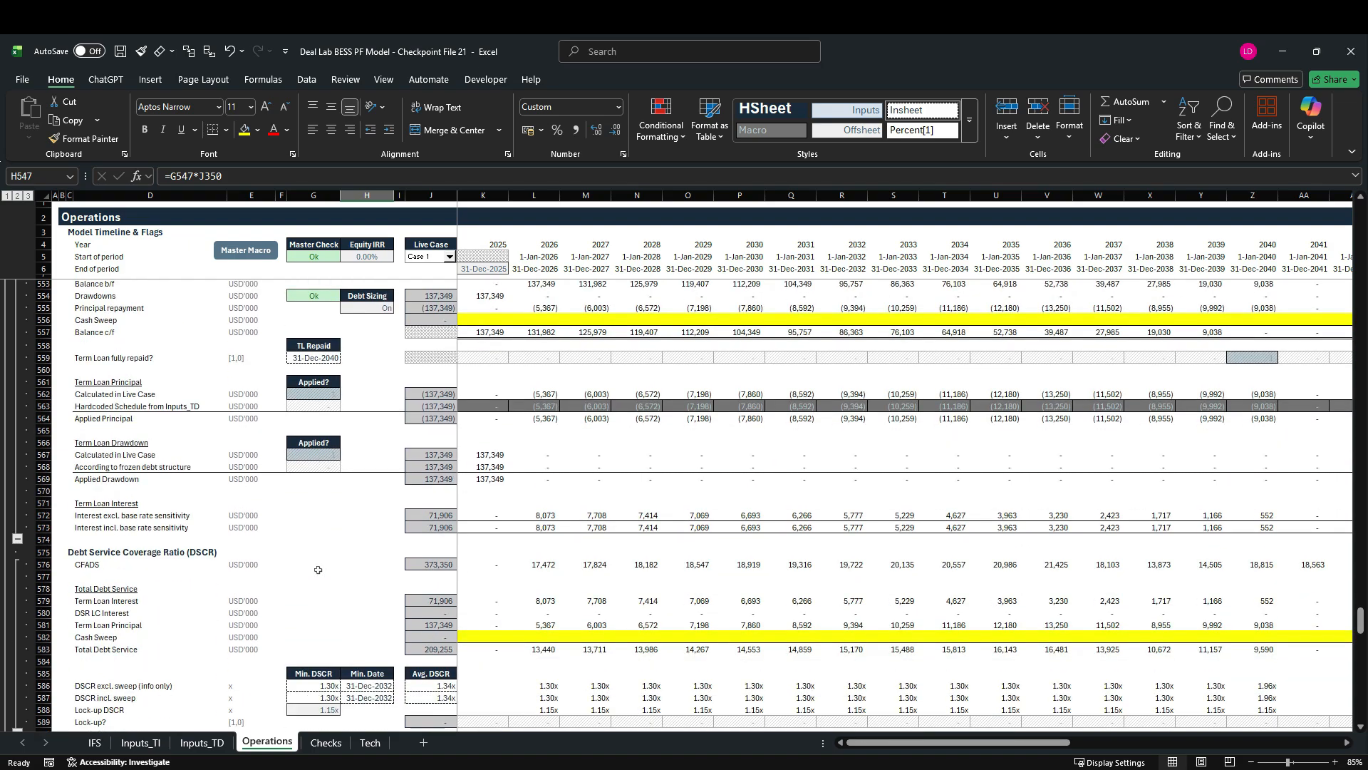
{"action": "scroll", "coordinate": [519, 559], "scroll_direction": "down", "scroll_amount": 2}
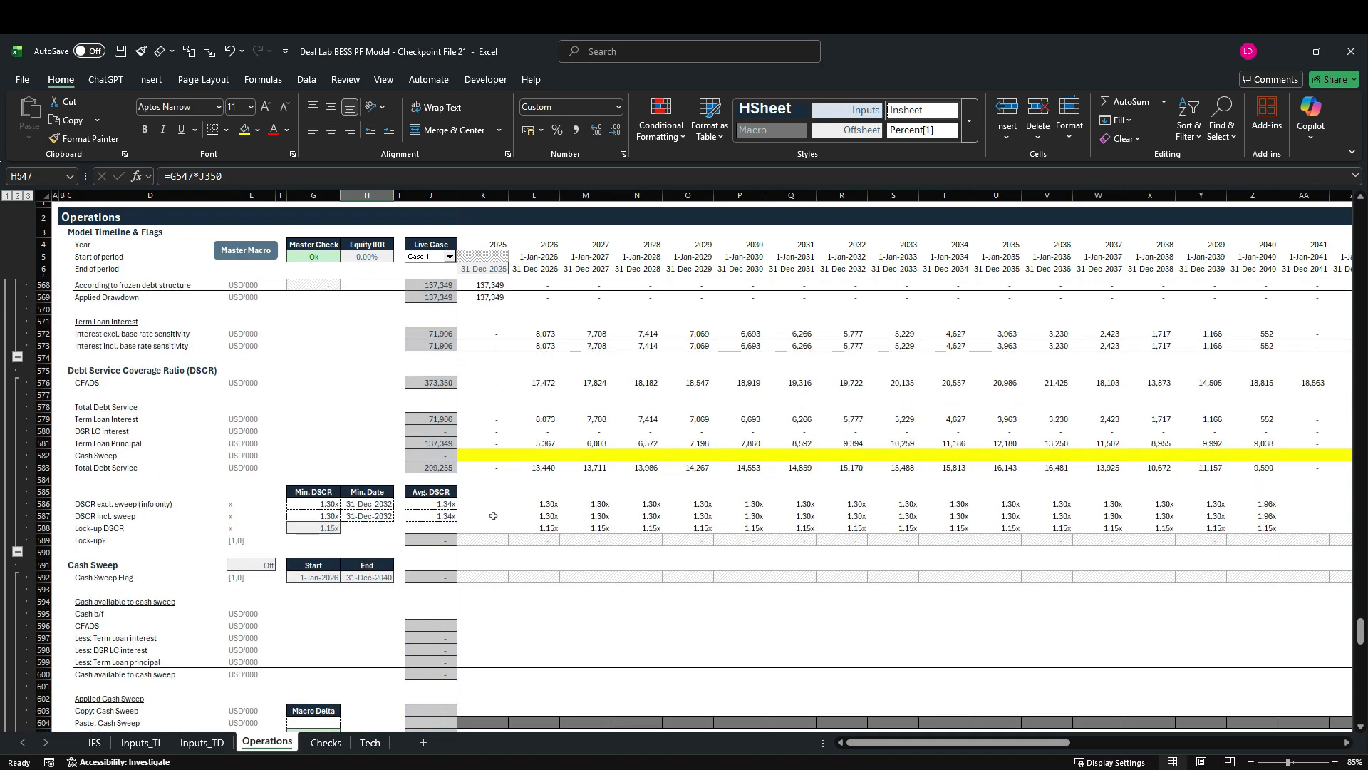
{"action": "left_click", "coordinate": [1214, 199]}
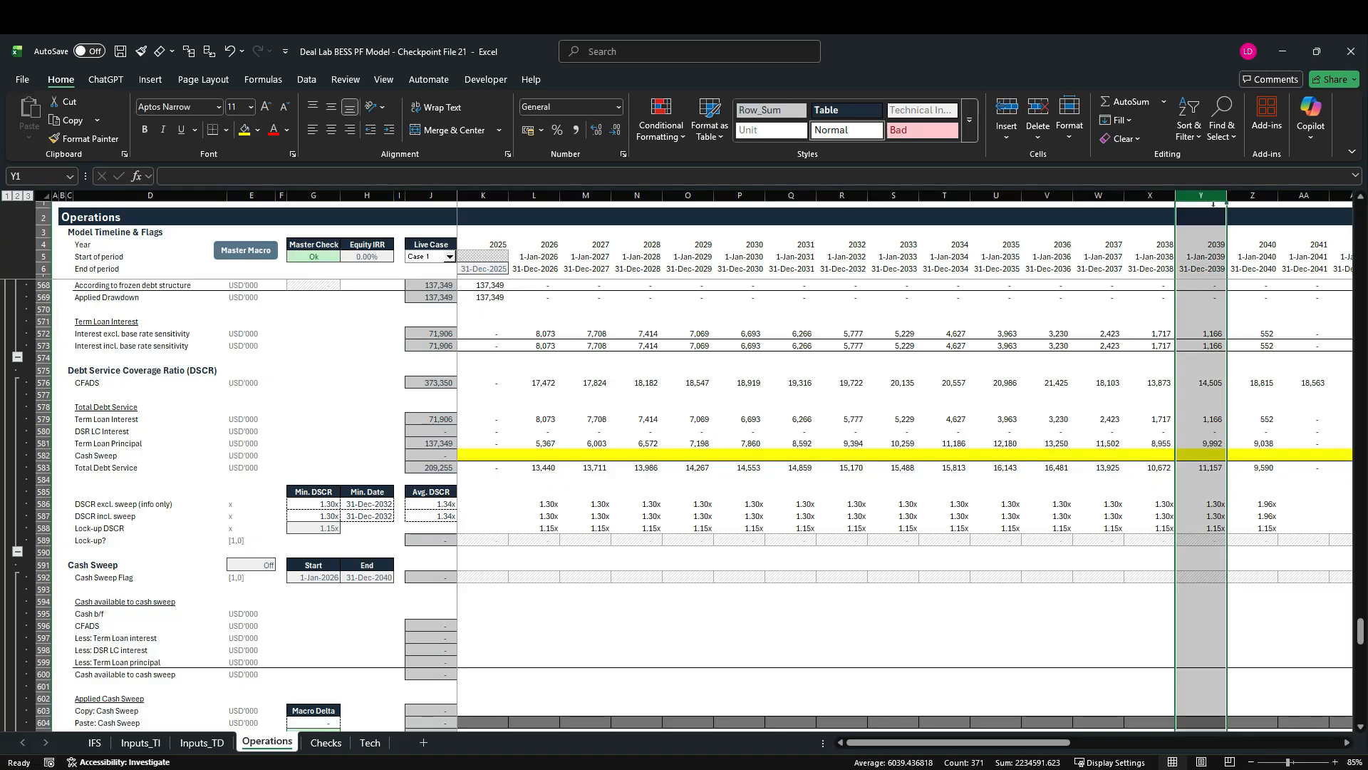
{"action": "left_click", "coordinate": [1270, 206]}
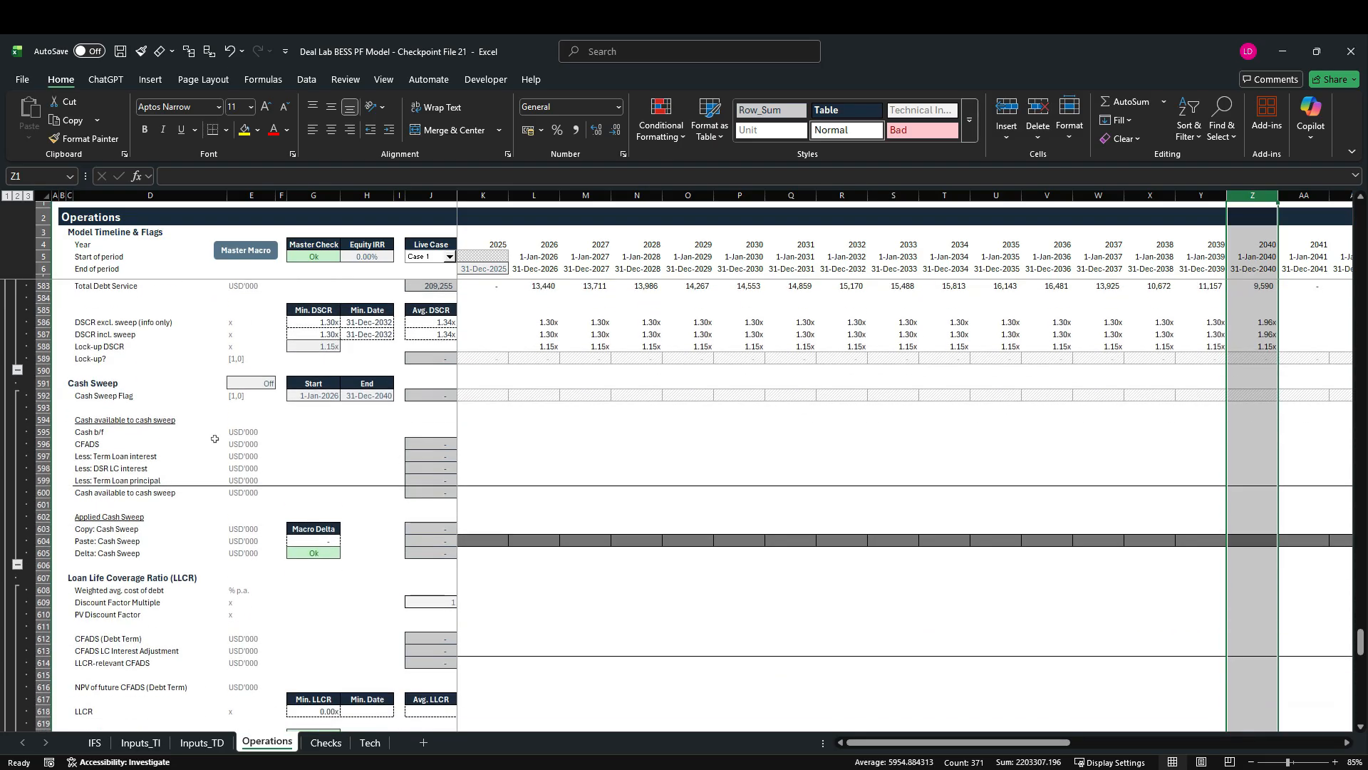
{"action": "left_click_drag", "start_coordinate": [43, 398], "coordinate": [20, 562]}
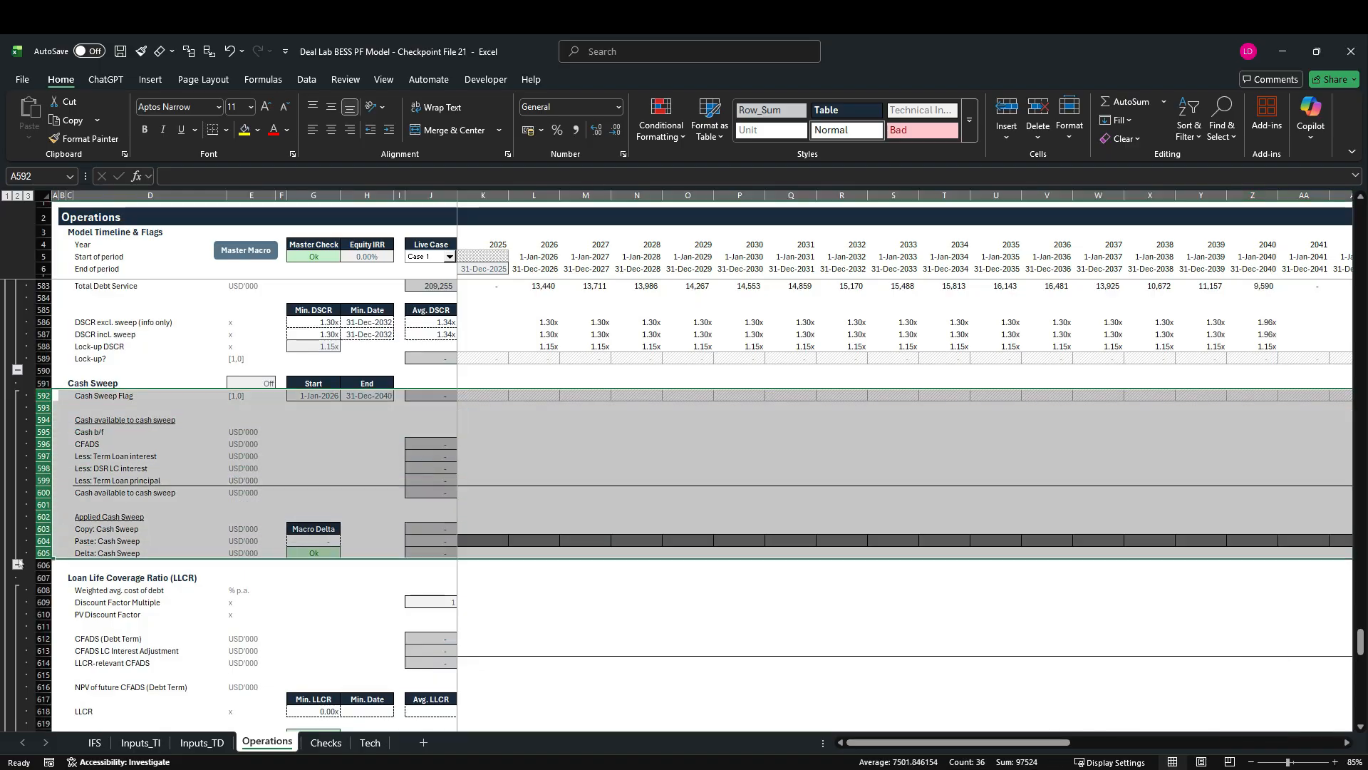